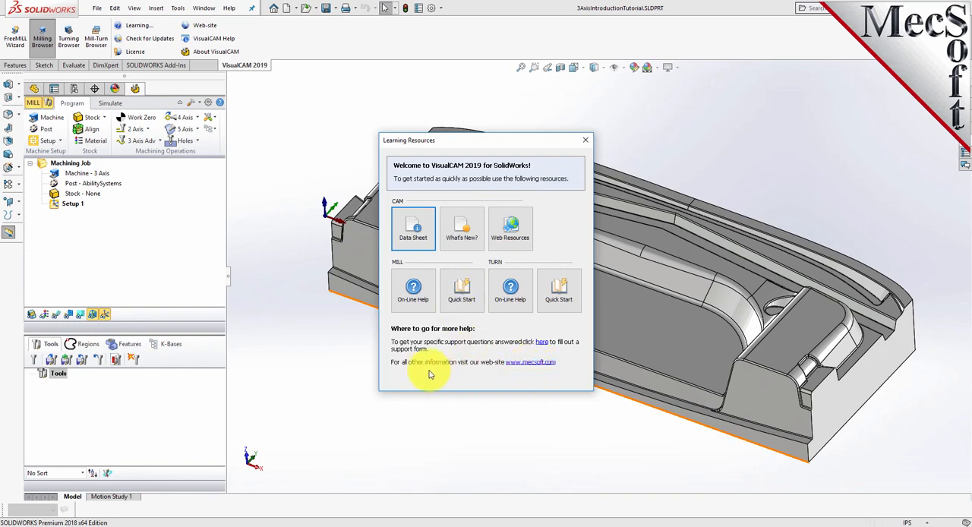
Close the Learning Resources window and check which unit system the part document uses
left_click(585, 142)
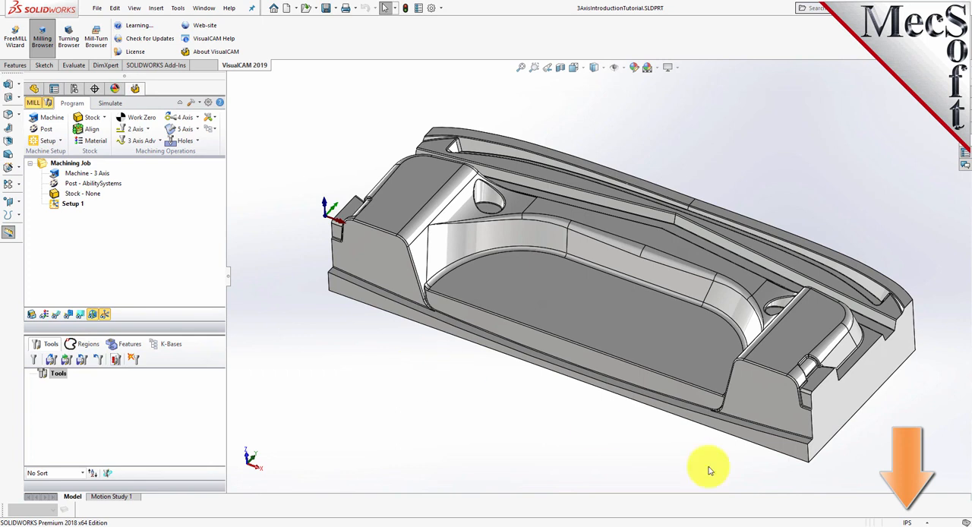
left_click(928, 524)
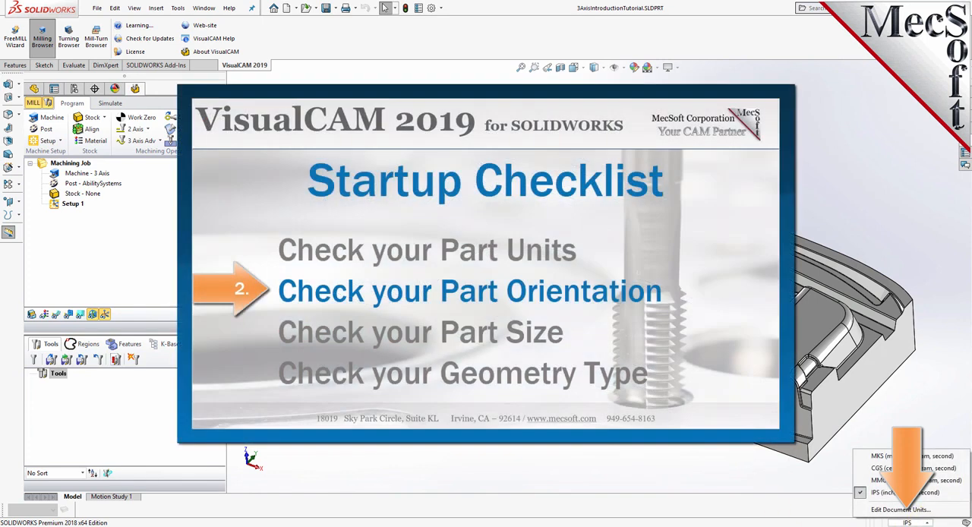
key("Escape")
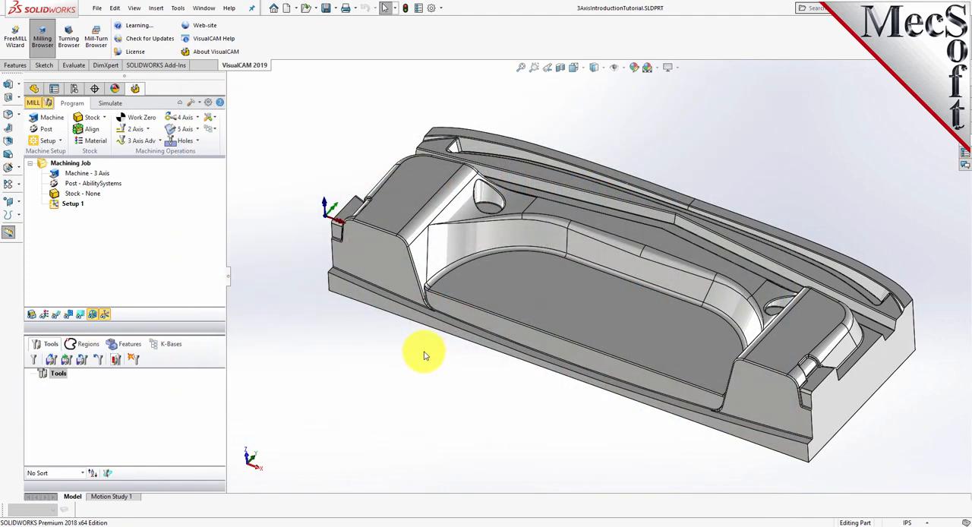
Orbit around the part to check its orientation relative to the world coordinate axes
middle_click_drag(425, 356, 403, 462)
middle_click_drag(663, 454, 517, 357)
middle_click_drag(304, 402, 374, 459)
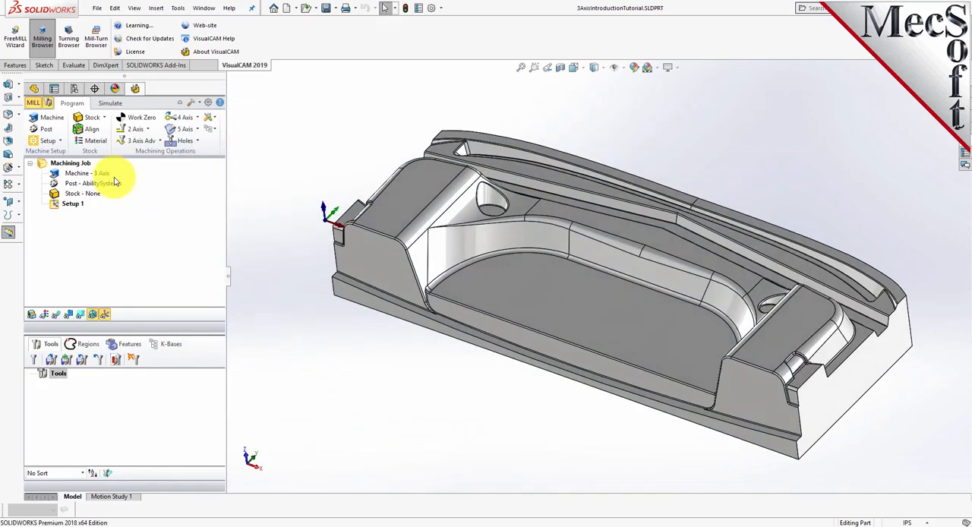
Check the part's overall size in the Box Stock definition and leave it without creating any stock
double_click(53, 196)
left_click(137, 309)
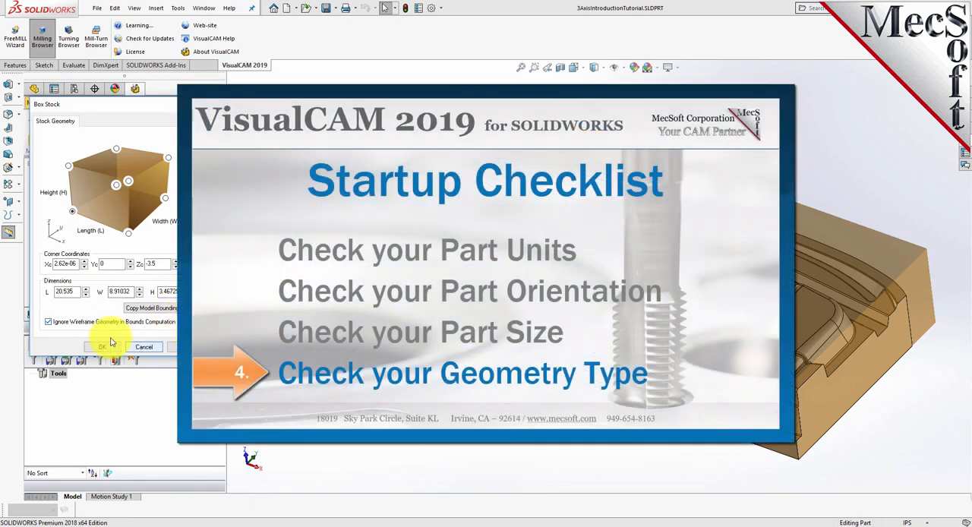
left_click(138, 348)
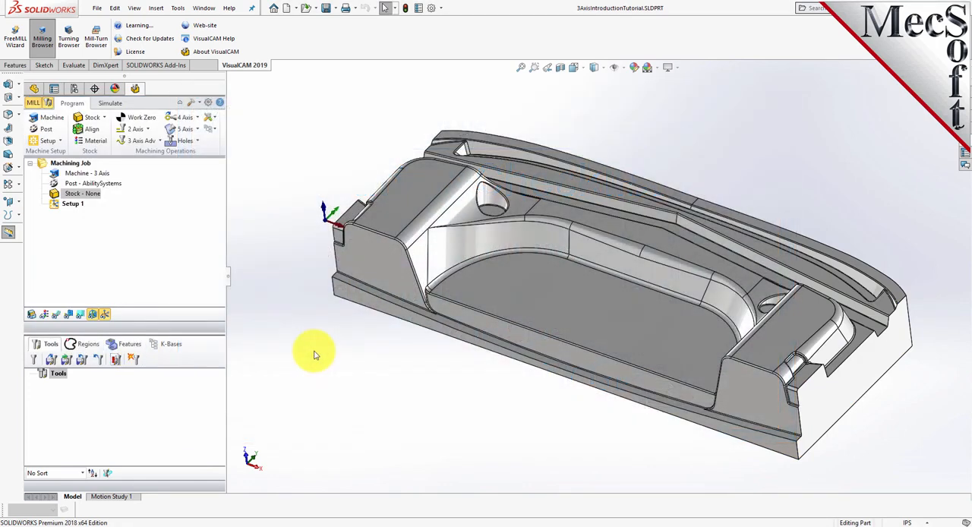
Select the pocket floor, the curved pocket wall and the raised block's top face to check the geometry type
left_click(483, 263)
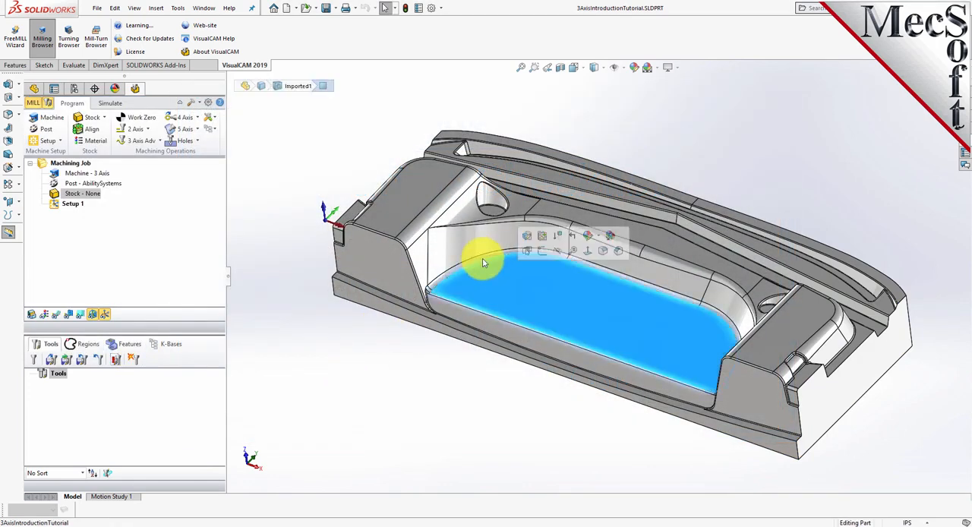
left_click(463, 247)
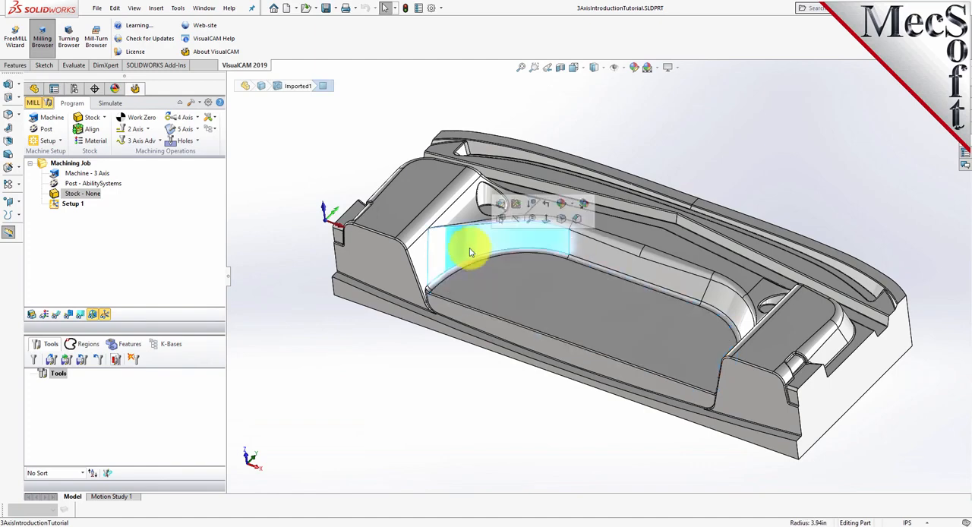
left_click(423, 211)
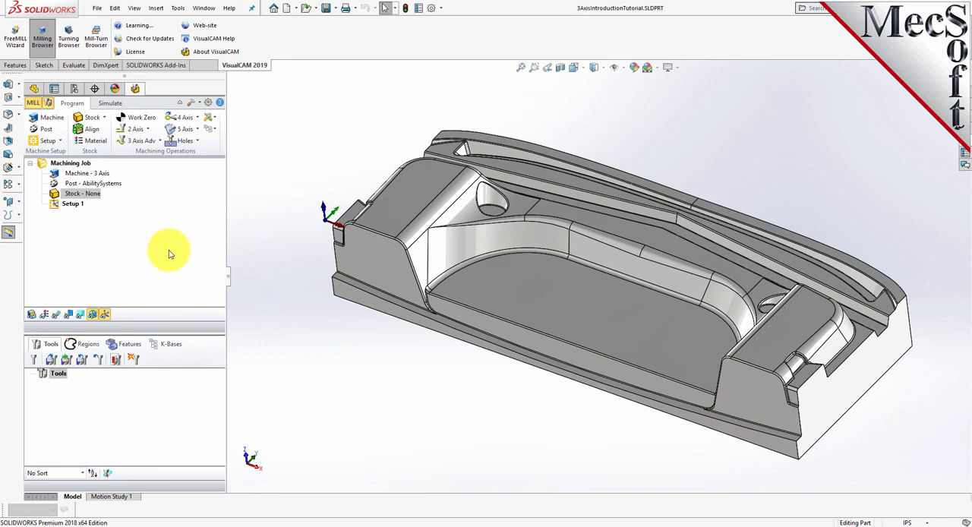
Define the machine tool manually as a 3 Axis machine
left_click(52, 118)
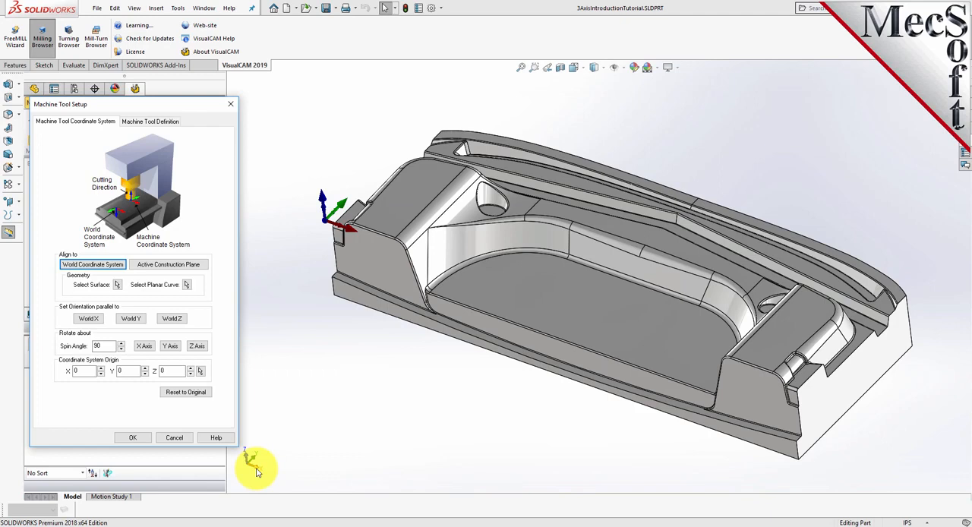
left_click(150, 123)
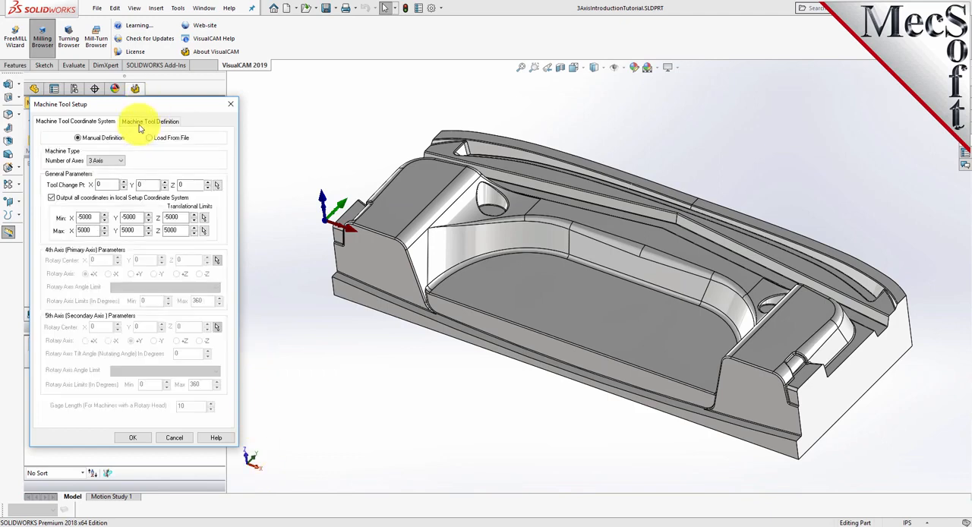
left_click(103, 163)
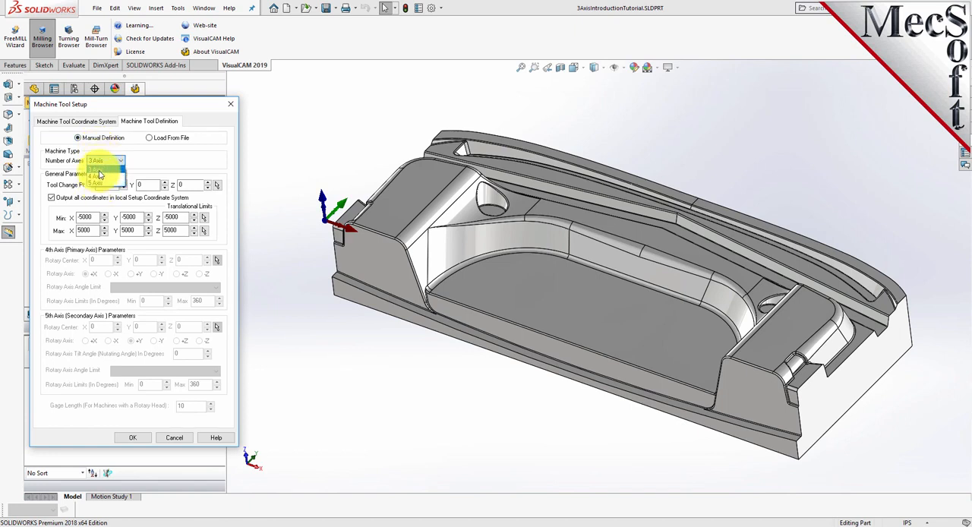
left_click(96, 169)
left_click(135, 440)
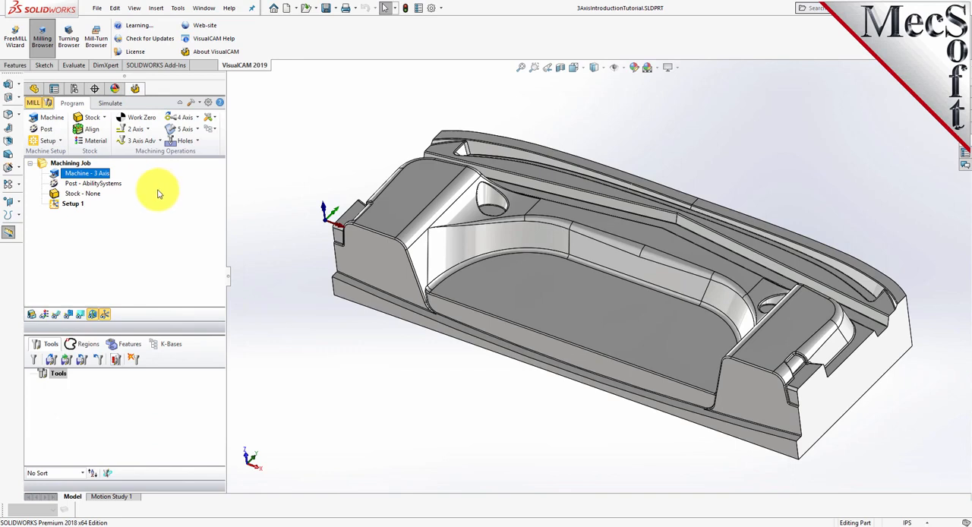
Set the current post processor to Haas with .nc as the posted file extension
left_click(47, 133)
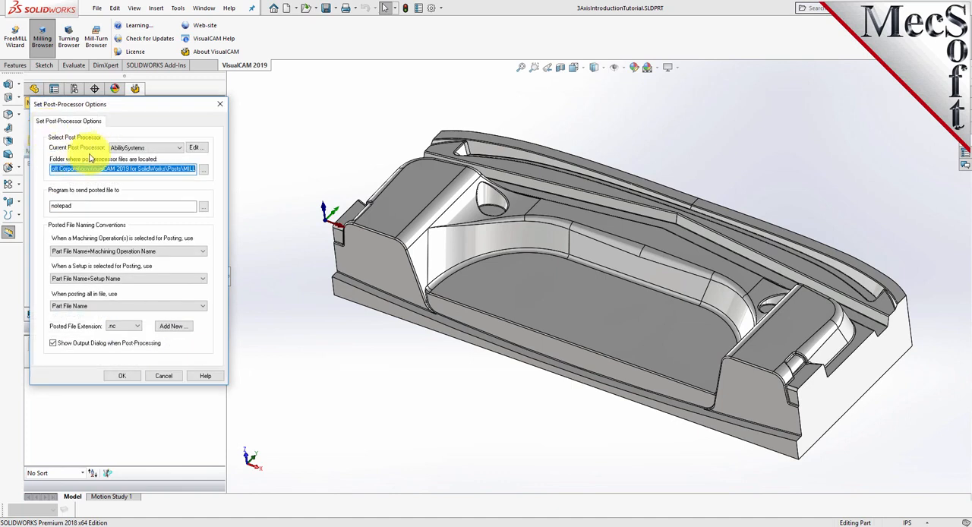
left_click(179, 147)
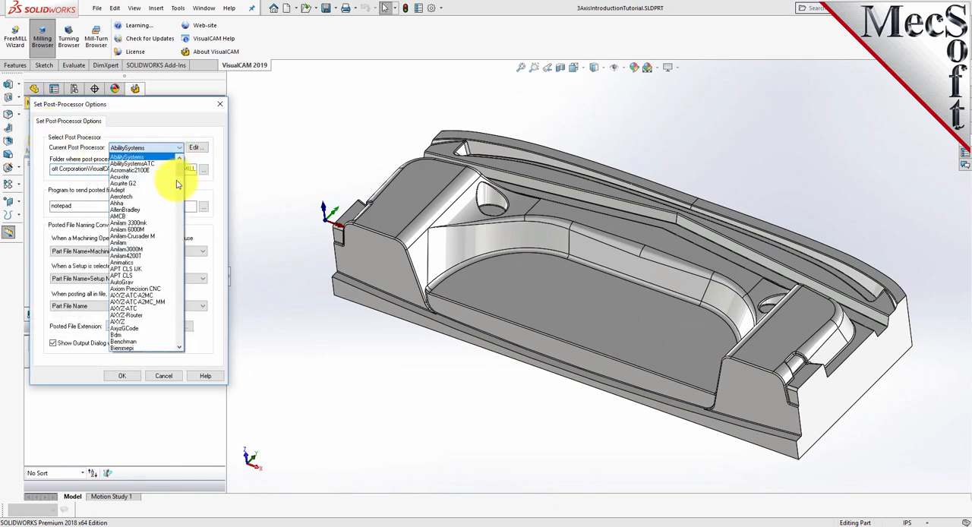
left_click_drag(180, 163, 183, 243)
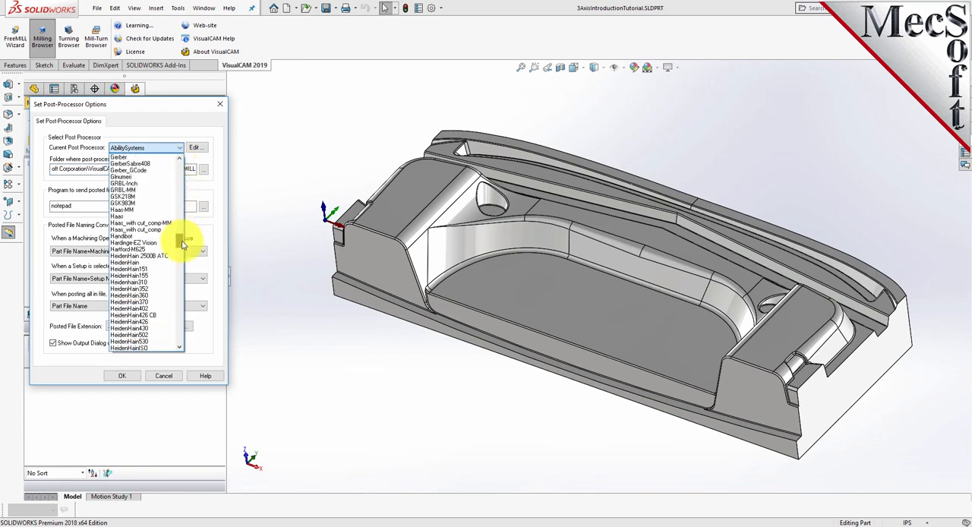
left_click(122, 217)
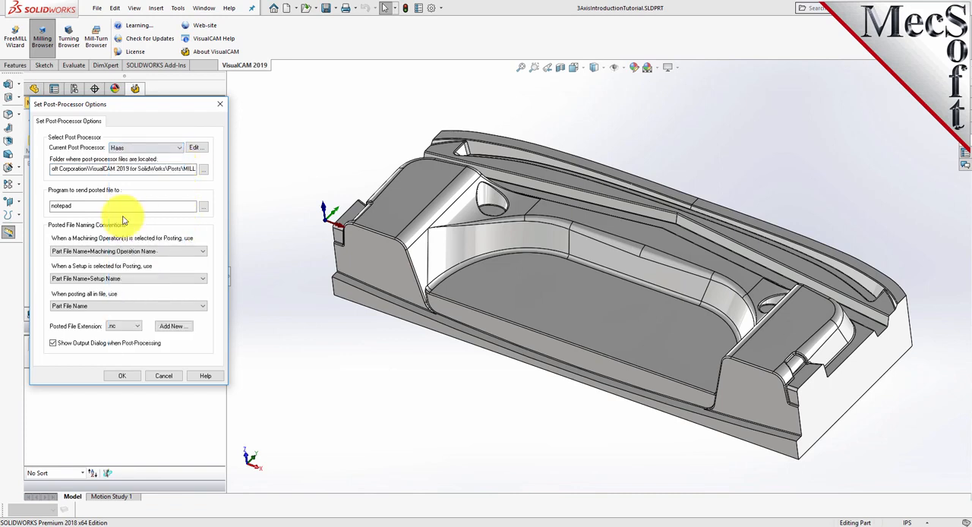
left_click(135, 326)
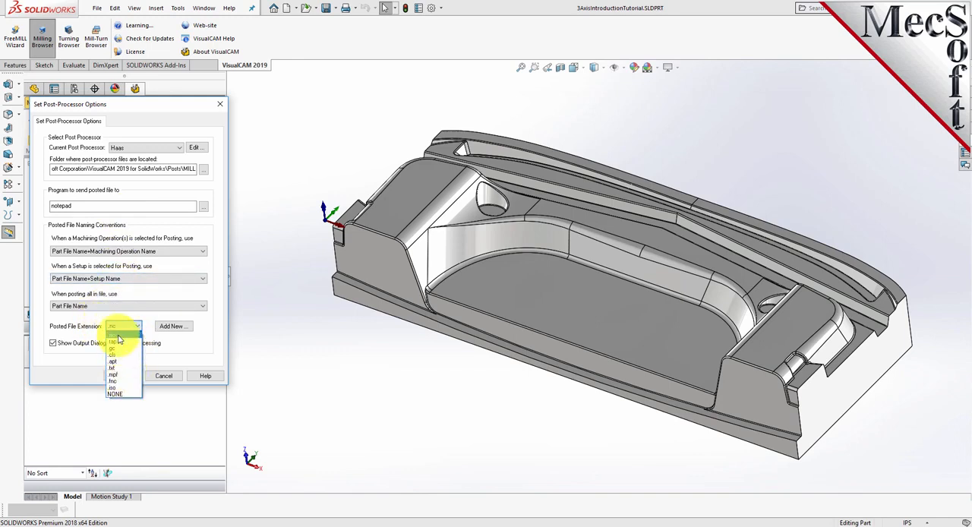
left_click(118, 335)
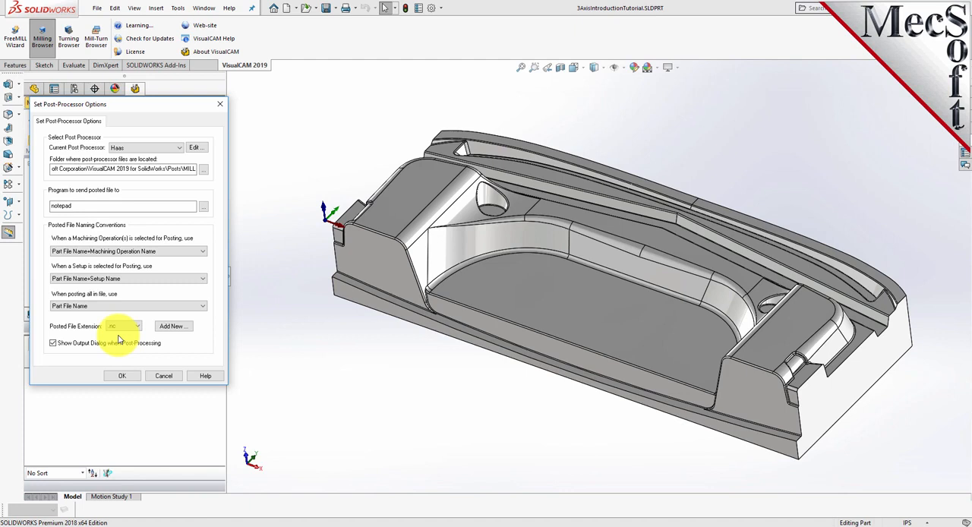
left_click(123, 376)
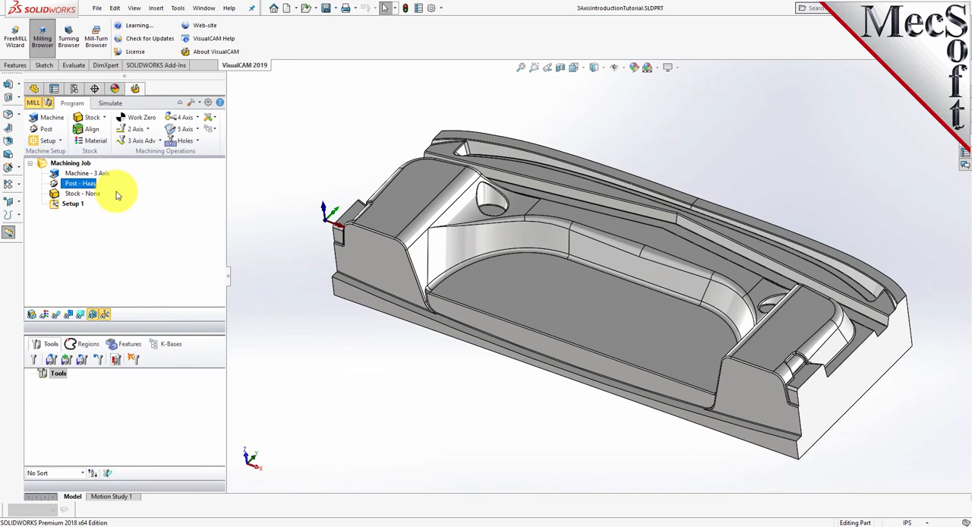
Select Setup 1 and check the display of its machine coordinate system on the part
left_click(54, 204)
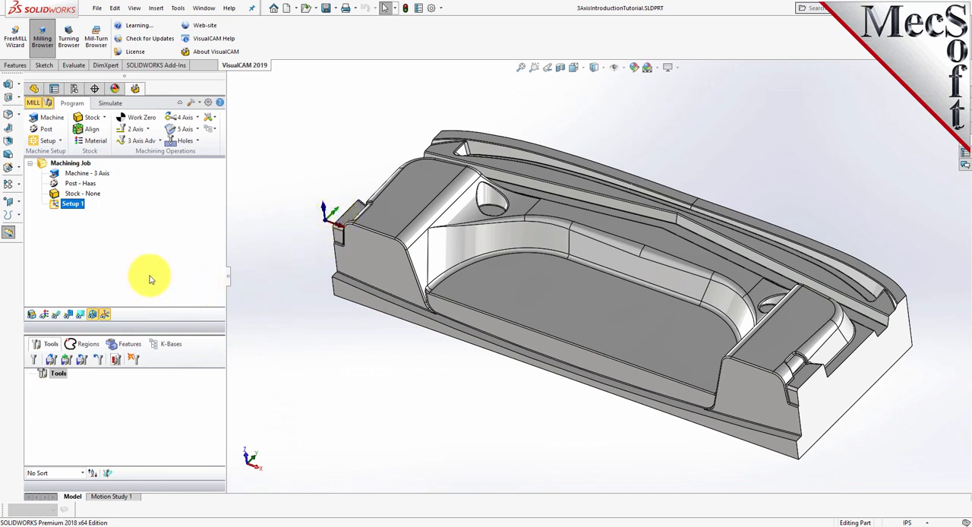
left_click(104, 316)
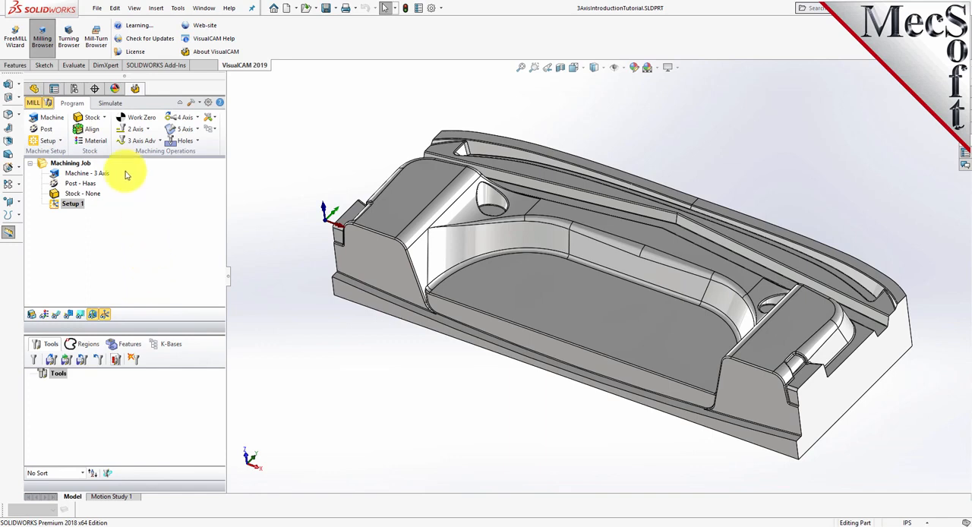
Create a box stock from the model's bounding box with a height of 3.75, measured from the lower front corner at the origin side
left_click(106, 123)
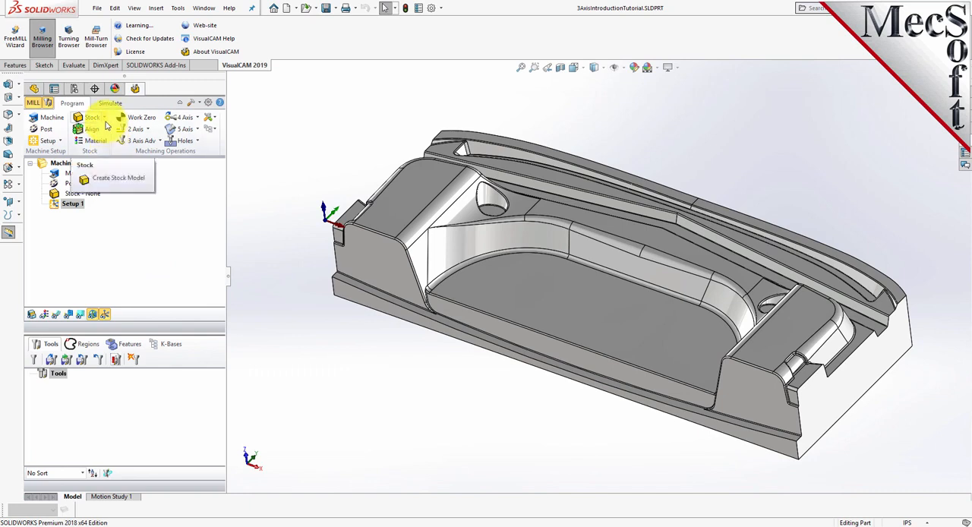
left_click(104, 119)
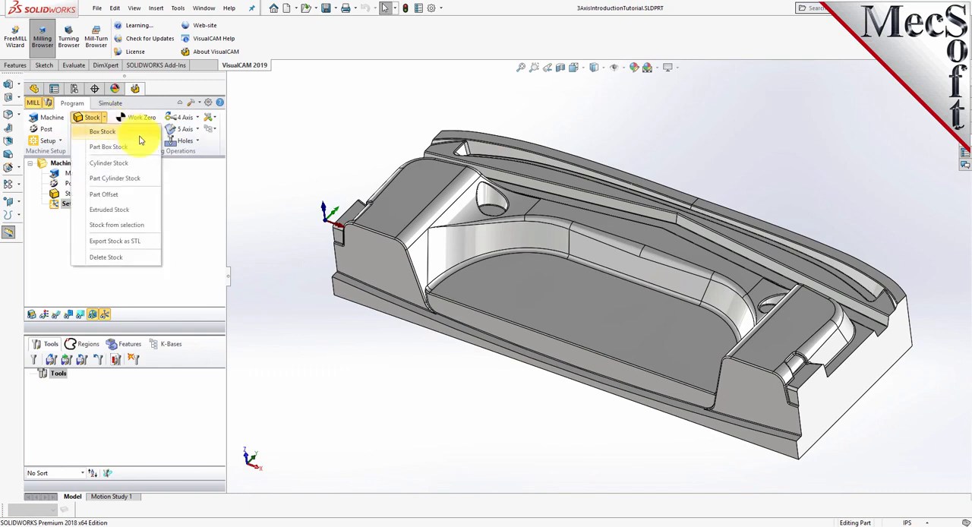
left_click(140, 136)
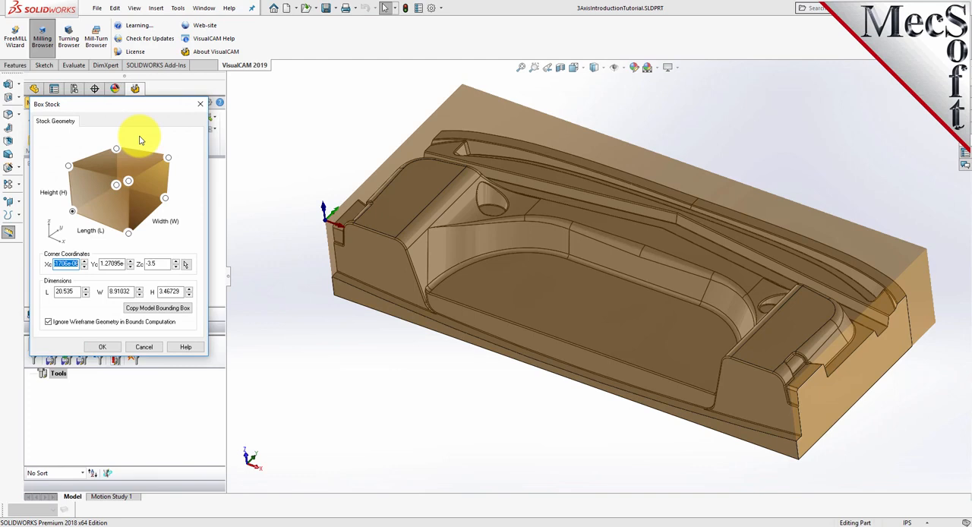
left_click(157, 307)
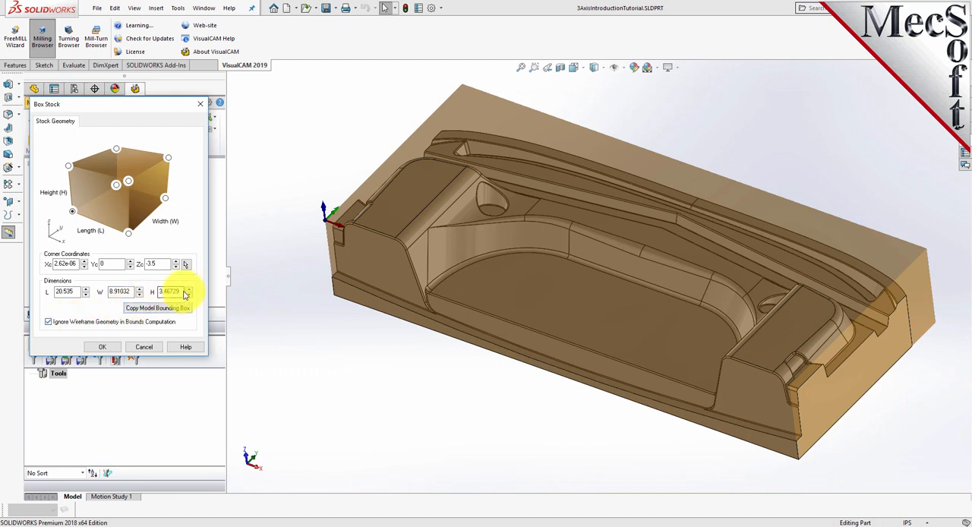
left_click_drag(183, 292, 151, 292)
type("3")
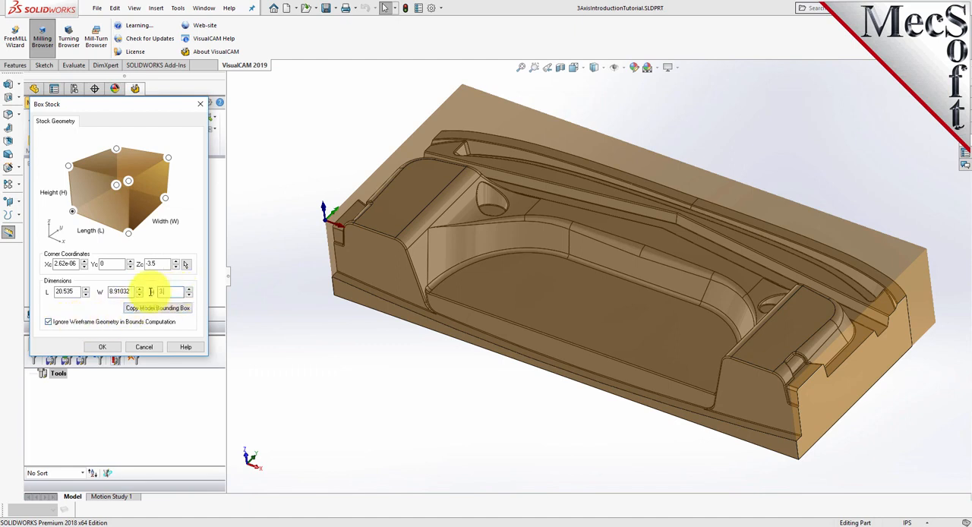
type(".75")
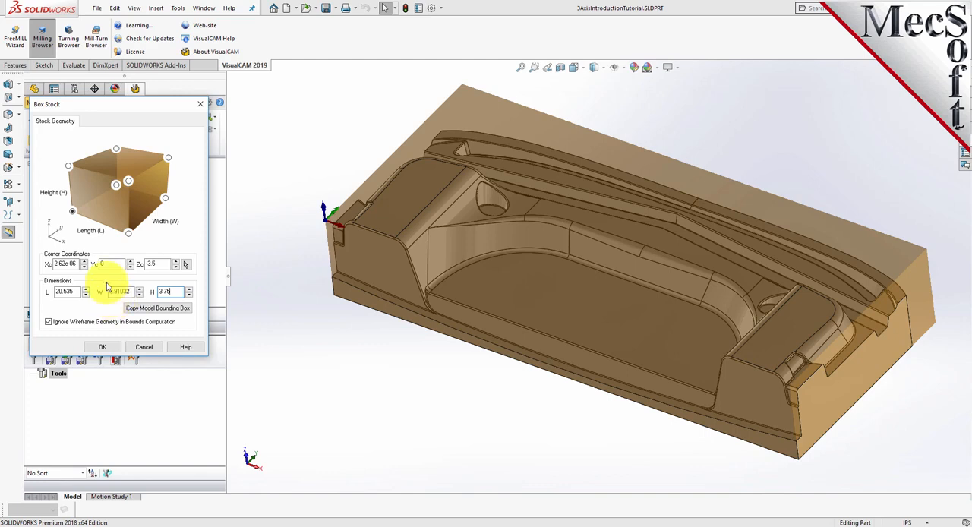
left_click(72, 212)
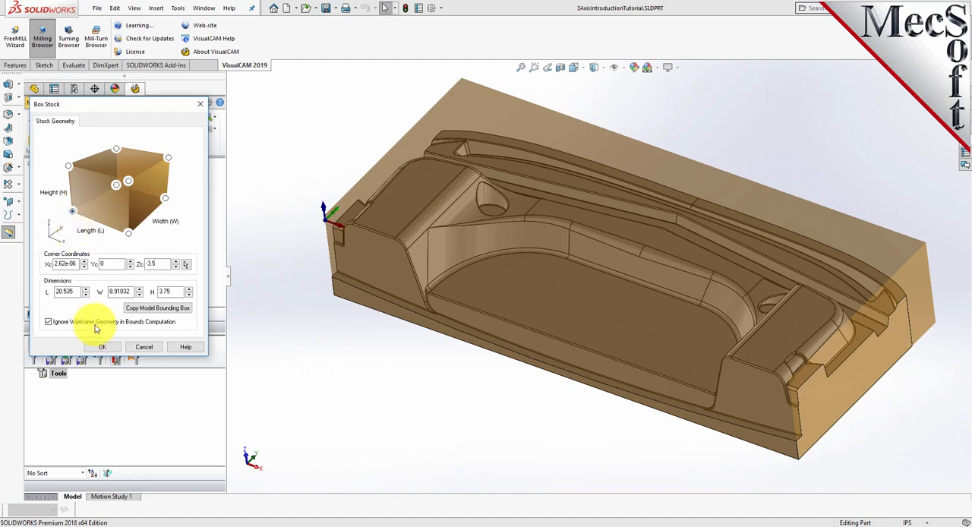
left_click(101, 347)
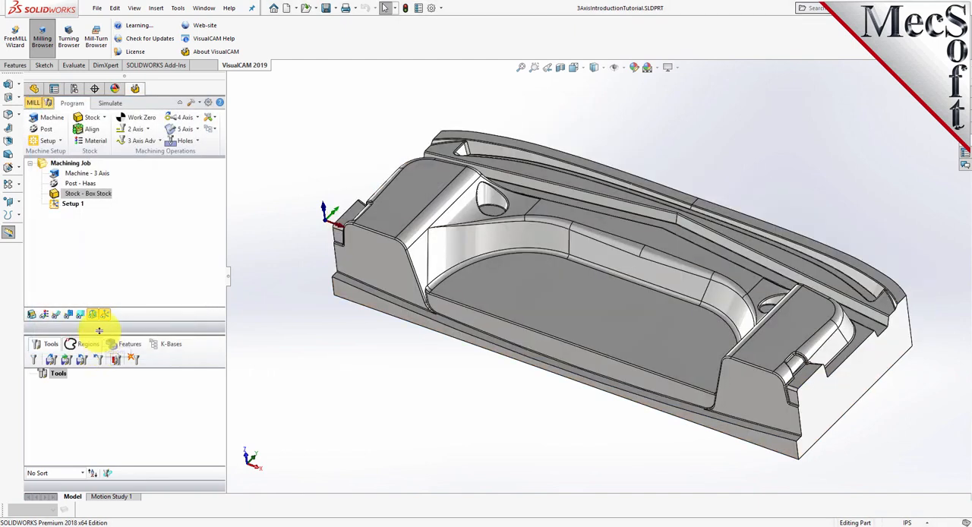
Turn on the display of the box stock and inspect how it encloses the part from several angles
left_click(54, 194)
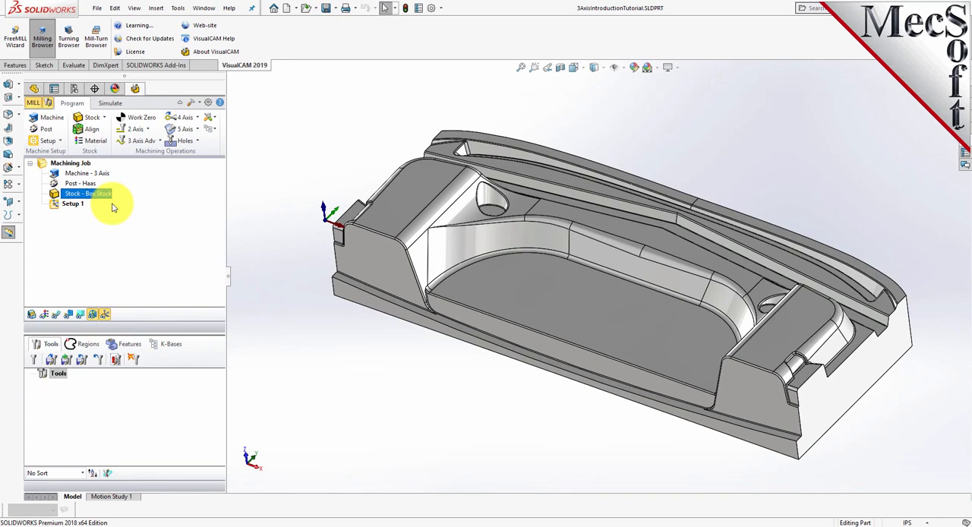
left_click(34, 315)
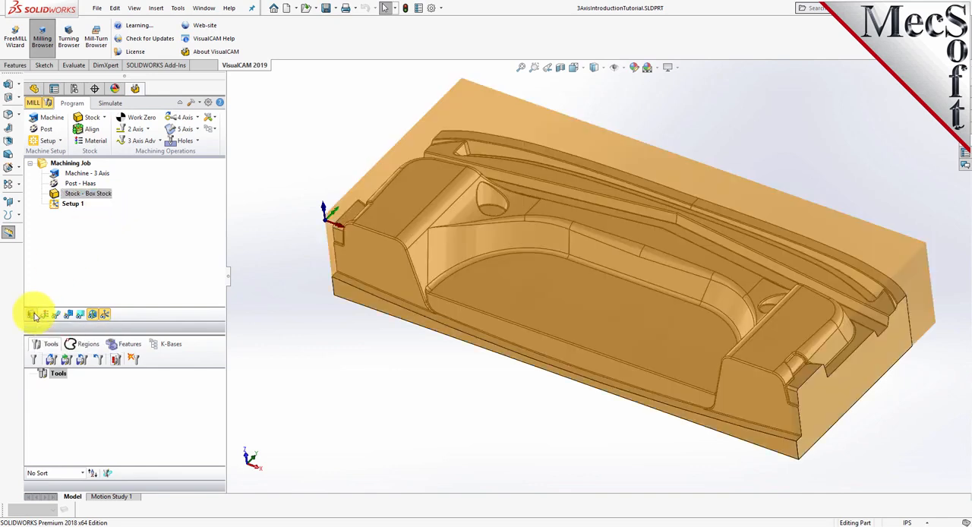
left_click(34, 315)
left_click(34, 315)
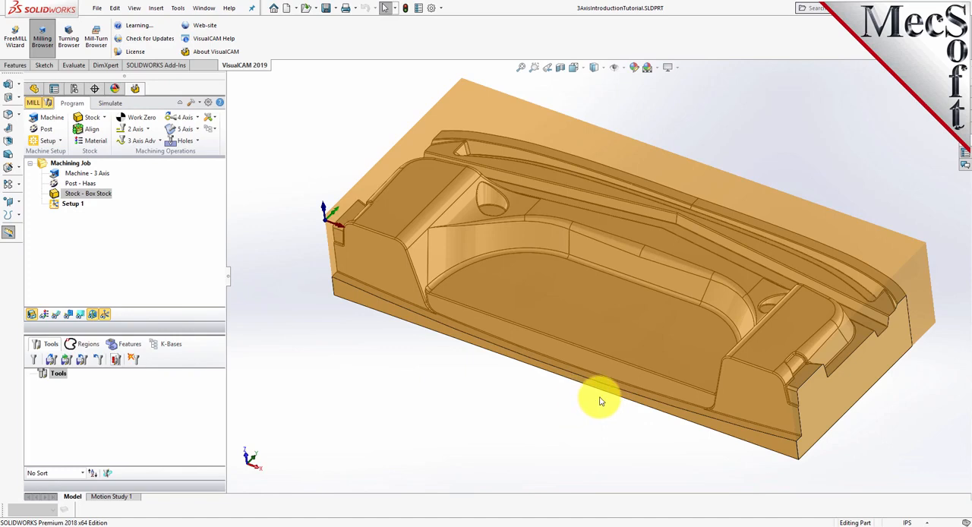
middle_click_drag(605, 402, 536, 350)
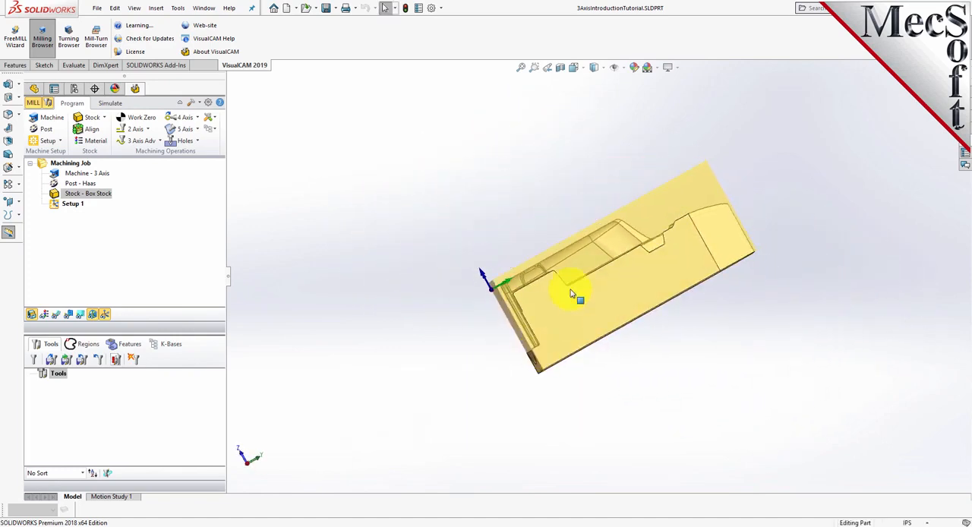
middle_click_drag(447, 274, 521, 308)
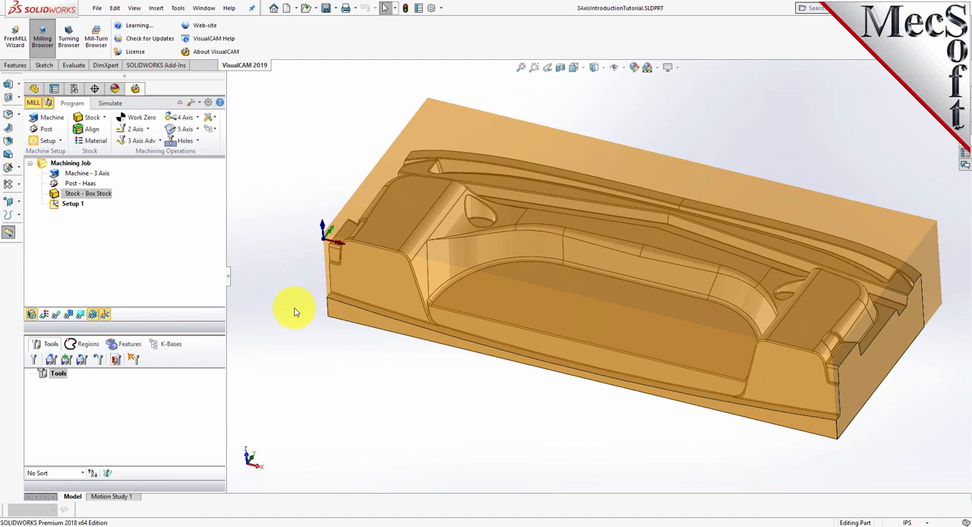
Align the stock about the part with Z alignment at the bottom and XY alignment at the center
left_click(92, 134)
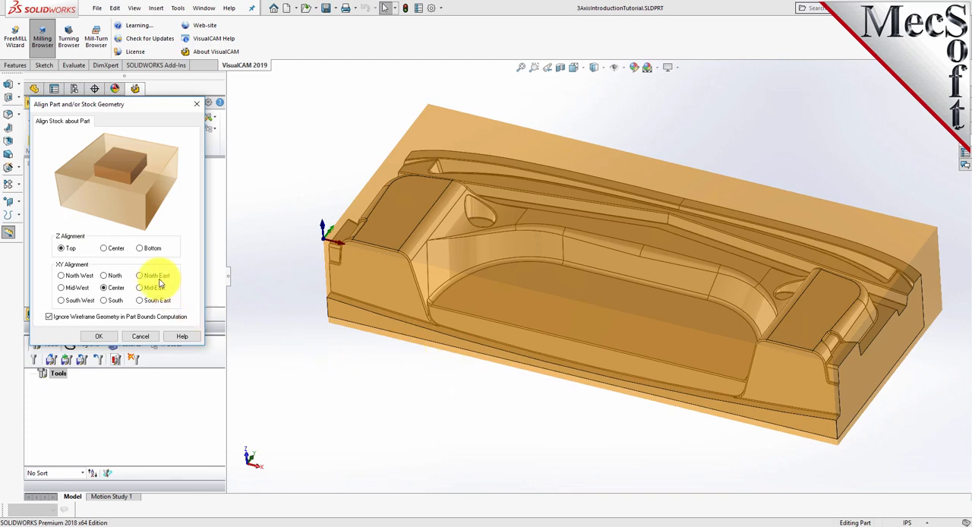
left_click(140, 249)
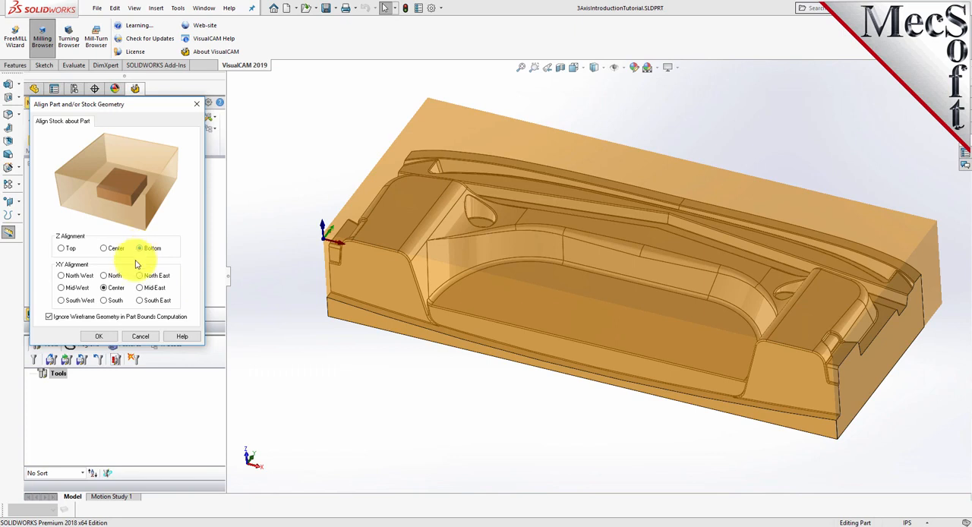
left_click(98, 337)
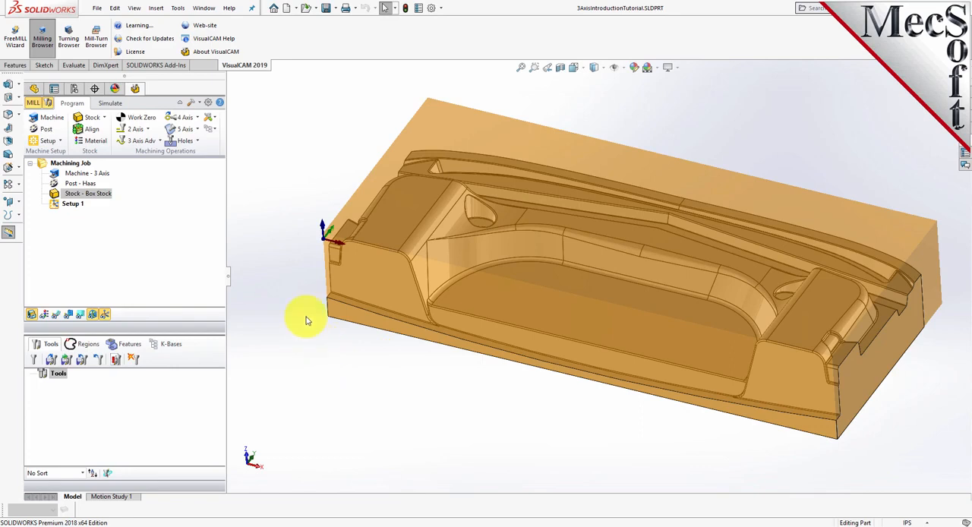
Assign ALUMINUM - 6061 from FeedsSpeedsDataINCH.xml as the stock material
left_click(95, 141)
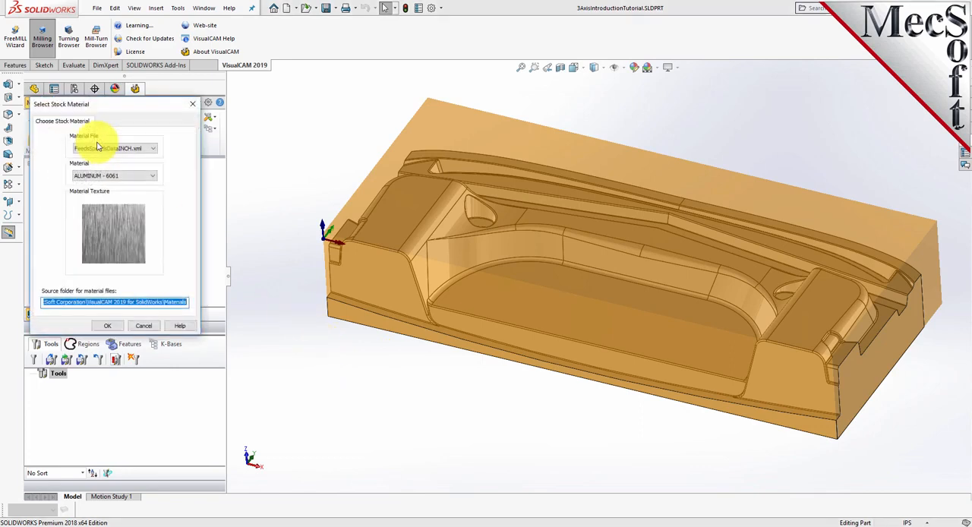
left_click(125, 177)
left_click_drag(154, 228, 154, 282)
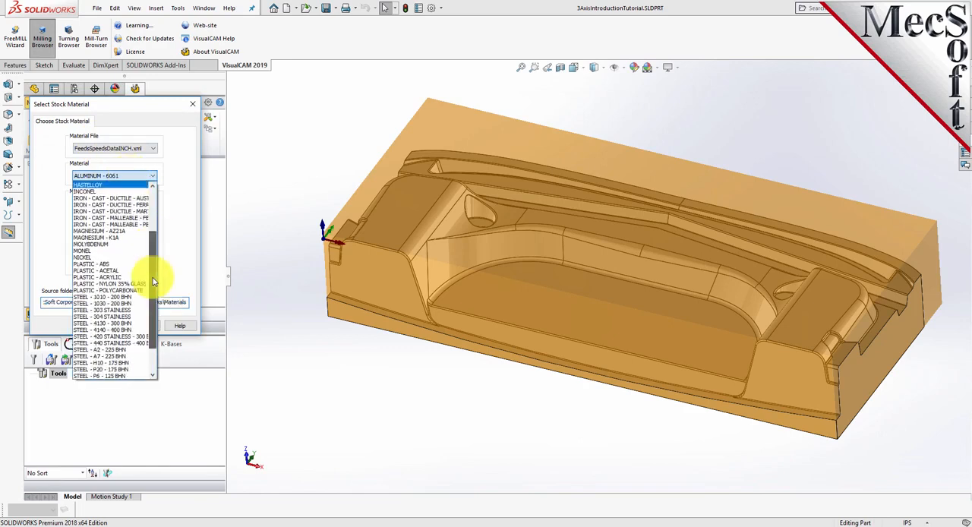
scroll(124, 260, "up", 4)
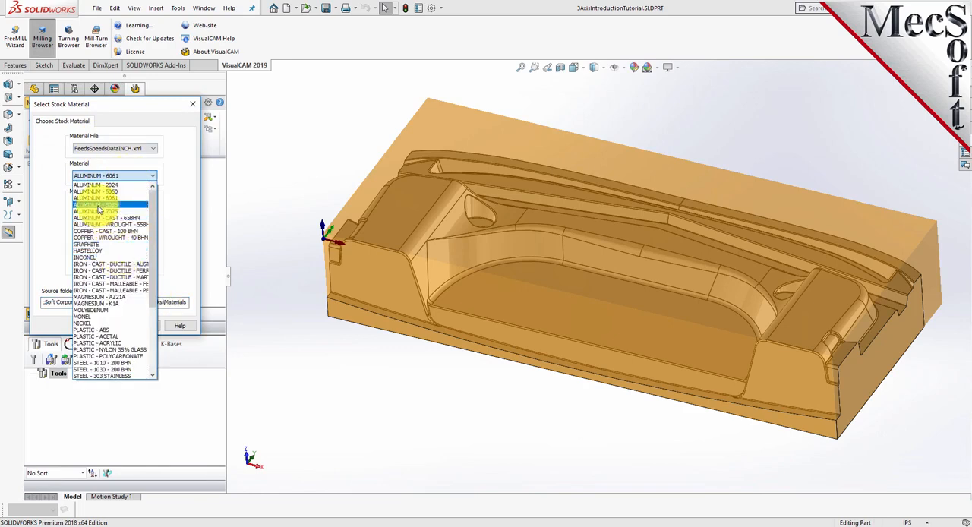
left_click(100, 200)
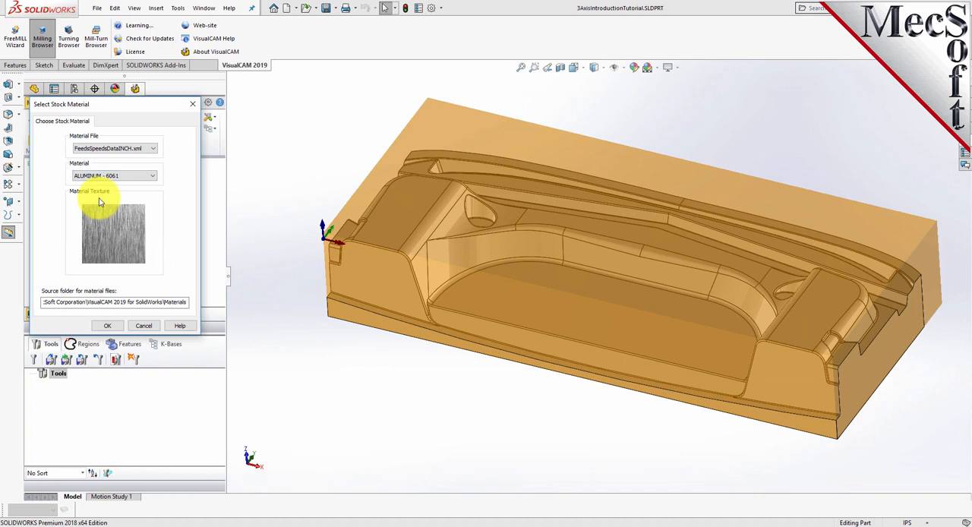
left_click(111, 326)
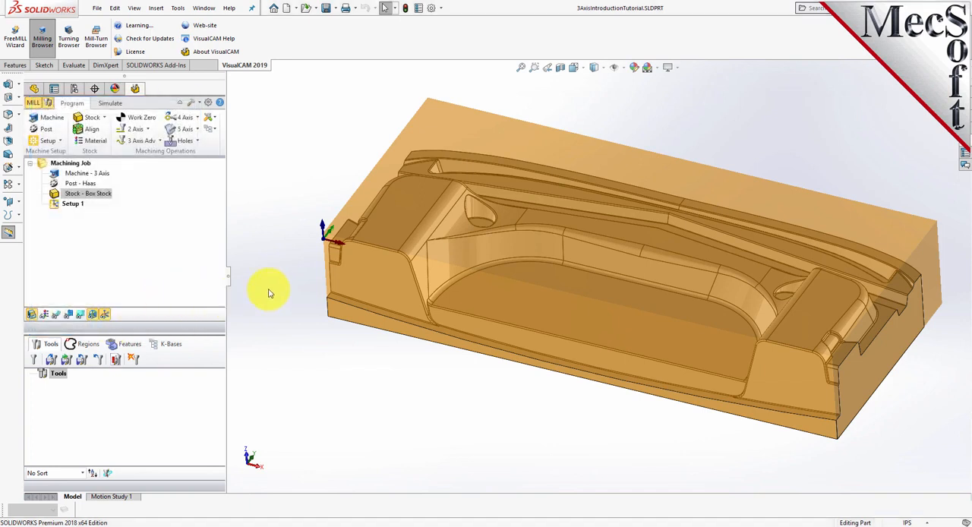
Preview the box stock with its material texture displayed, rotate the part slightly, and turn the texture display back off
left_click(45, 316)
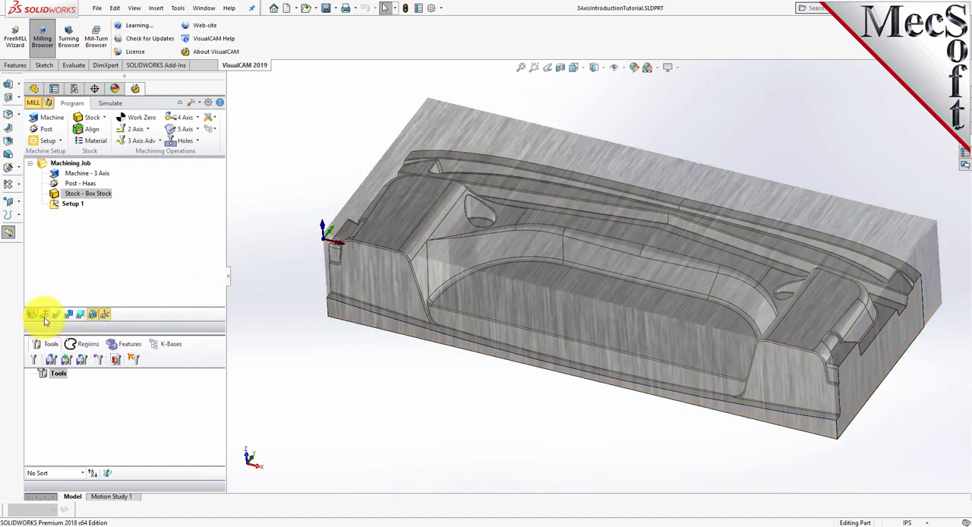
left_click(45, 317)
mouse_move(518, 409)
middle_mouse_down()
mouse_move(438, 384)
mouse_move(522, 401)
middle_mouse_up()
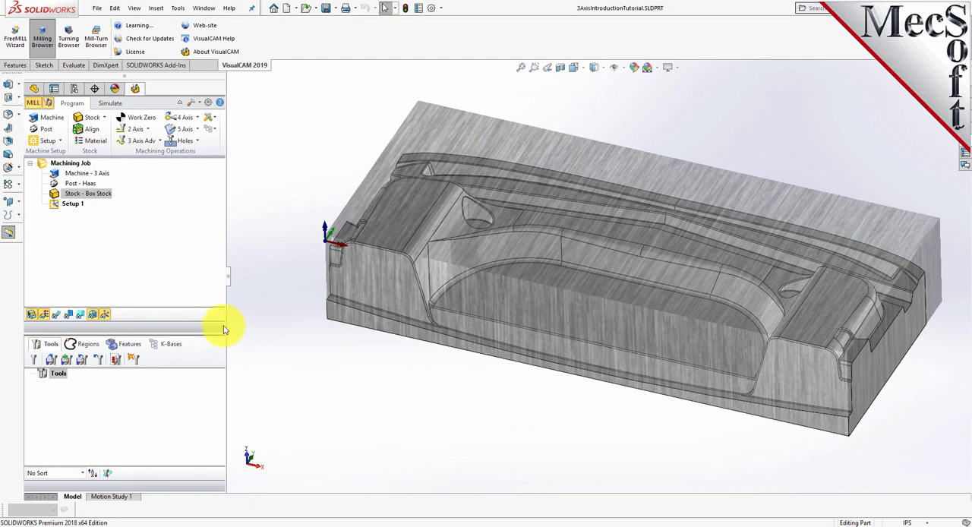
left_click(31, 315)
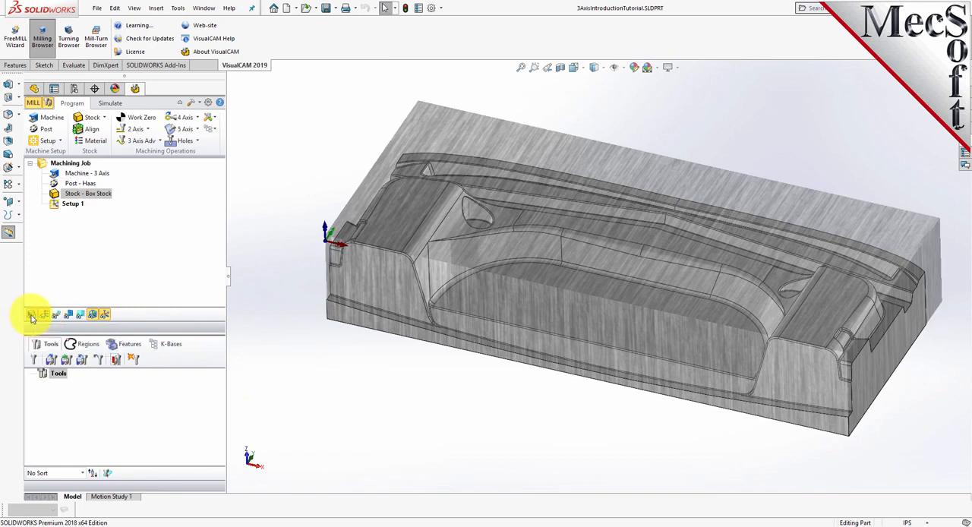
left_click(31, 315)
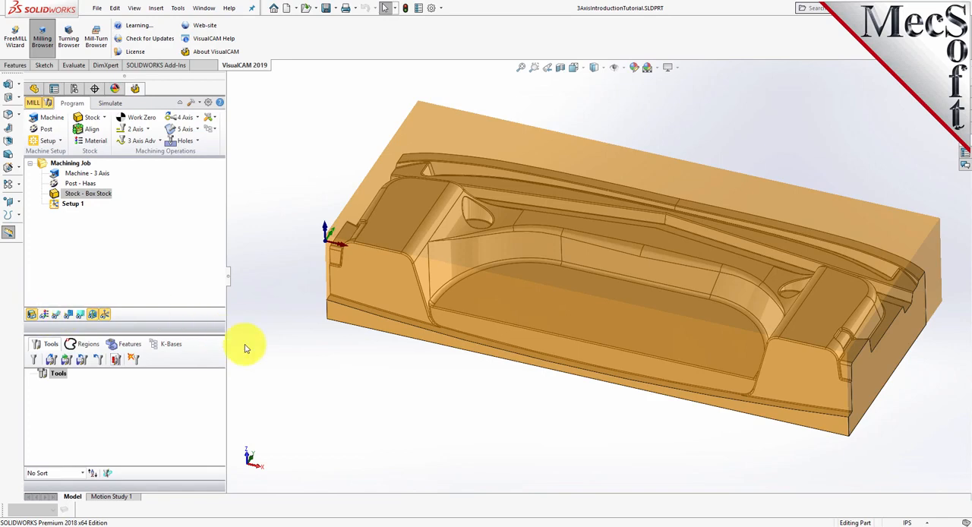
Generate a work zero on the stock box at the Highest Z face and South West corner, checking the origin up close
left_click(141, 119)
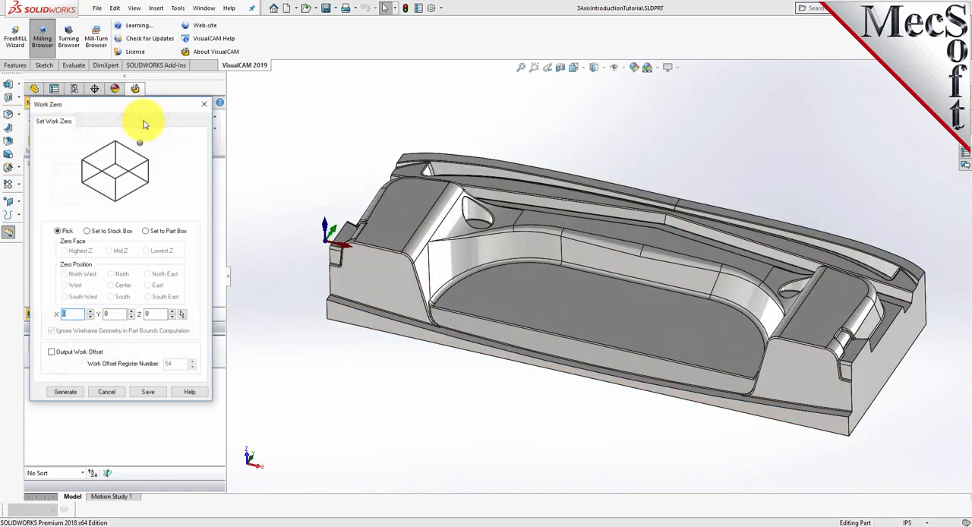
left_click(87, 230)
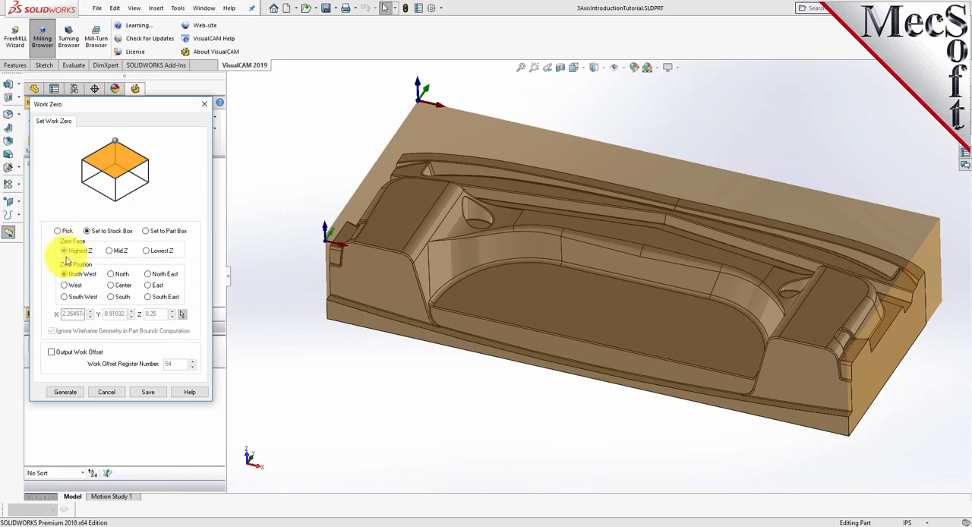
left_click(65, 297)
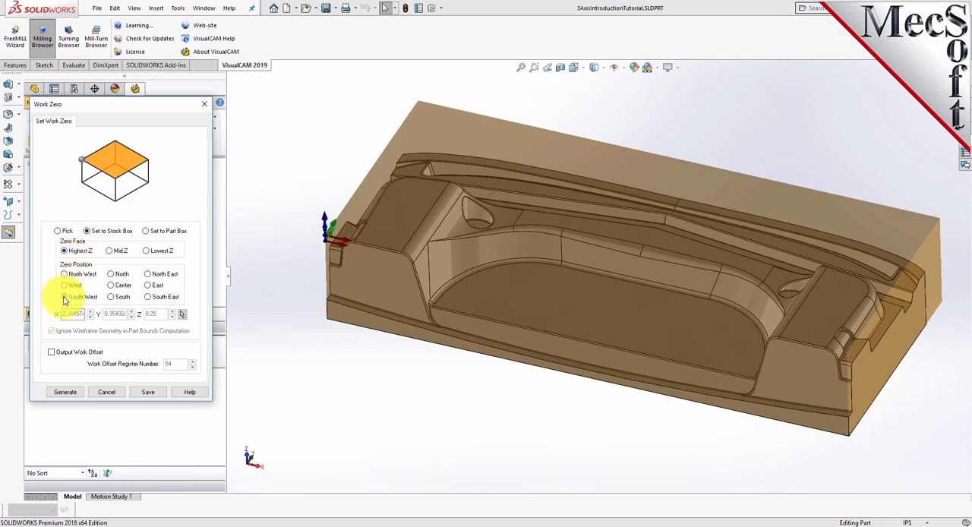
scroll(328, 238, "down", 1)
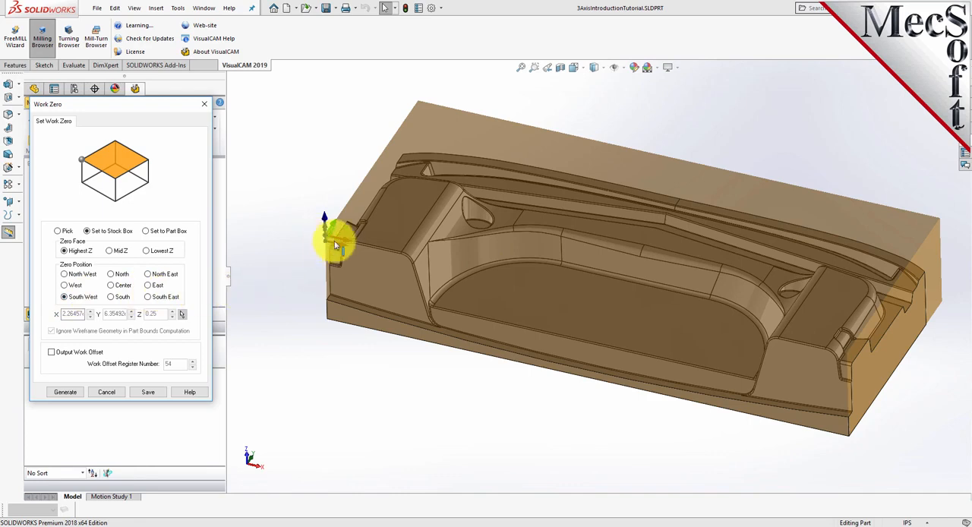
scroll(327, 240, "down", 3)
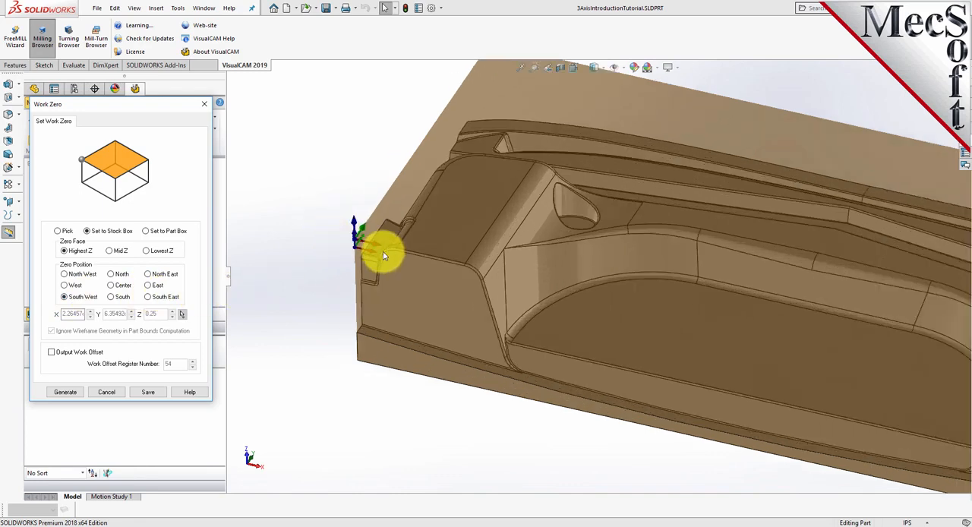
scroll(382, 235, "down", 3)
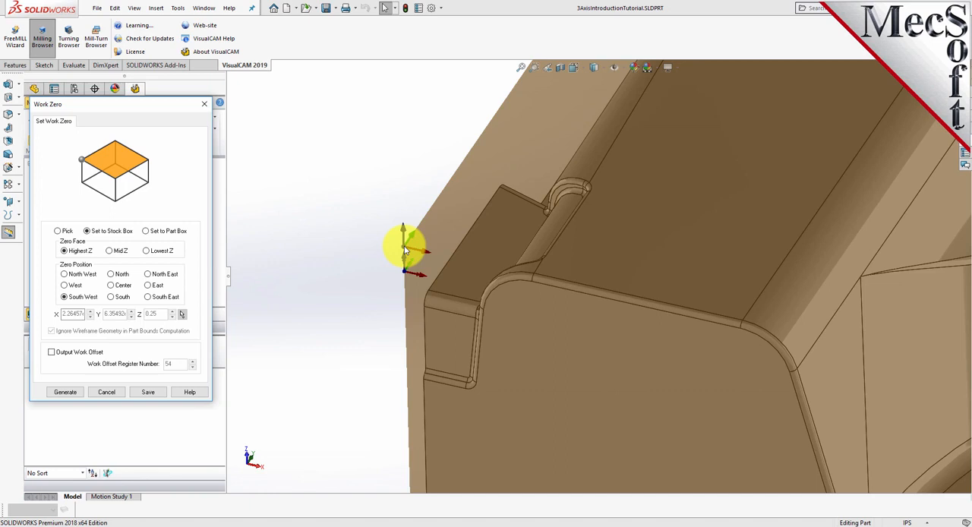
scroll(310, 243, "up", 3)
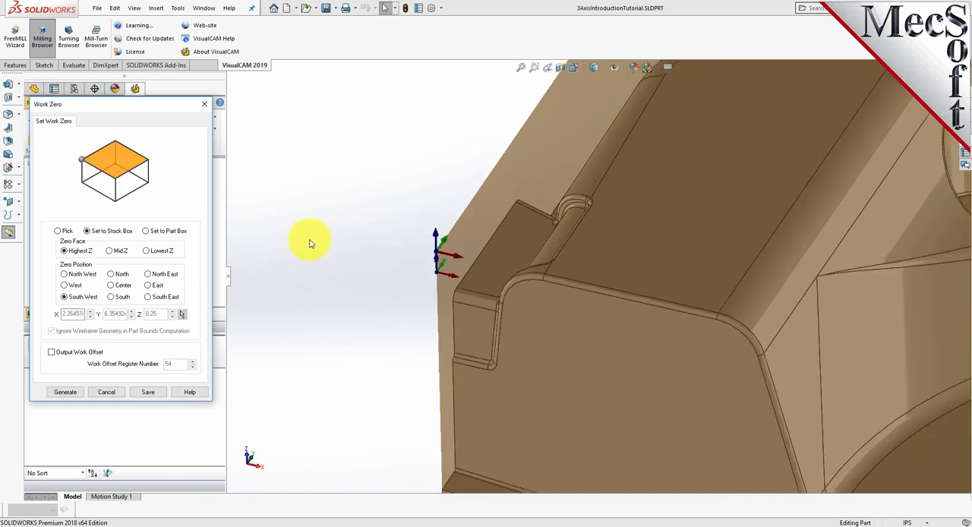
scroll(641, 270, "up", 2)
scroll(640, 270, "up", 3)
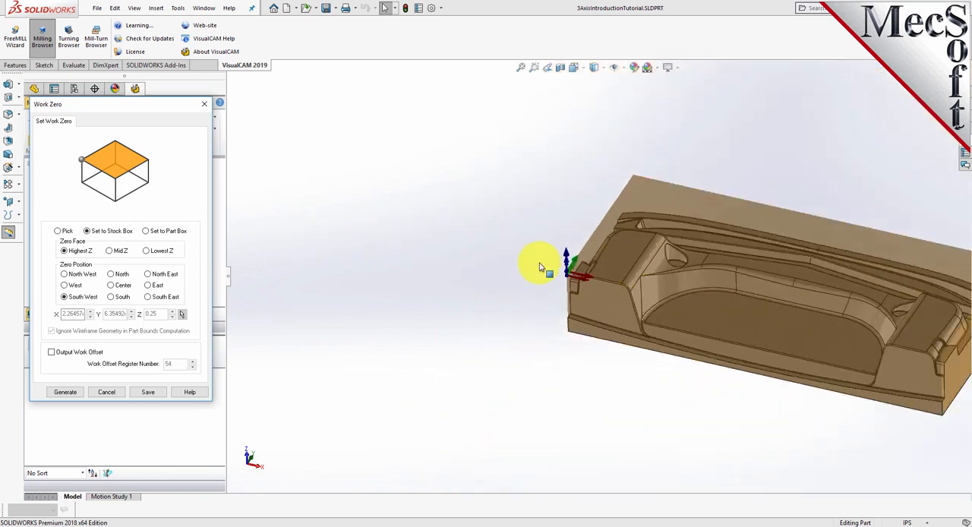
left_click(66, 393)
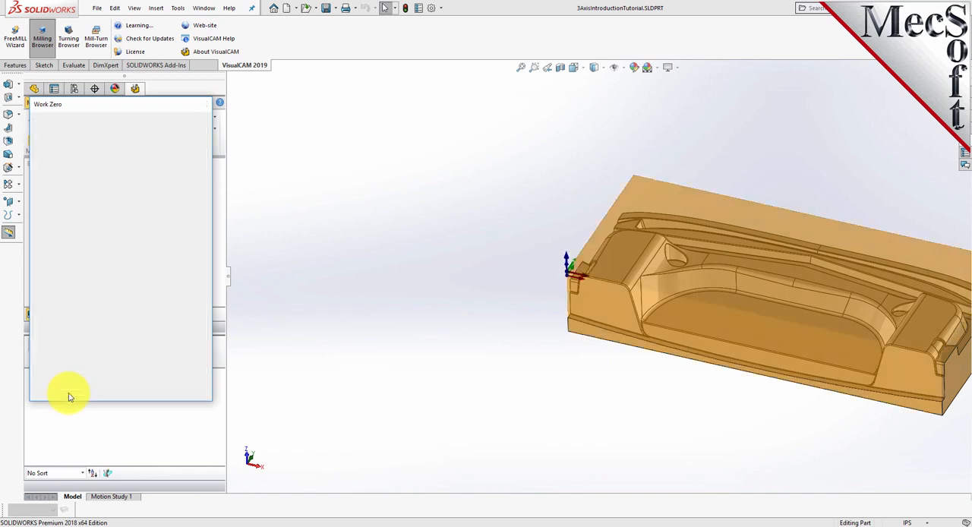
scroll(410, 312, "down", 2)
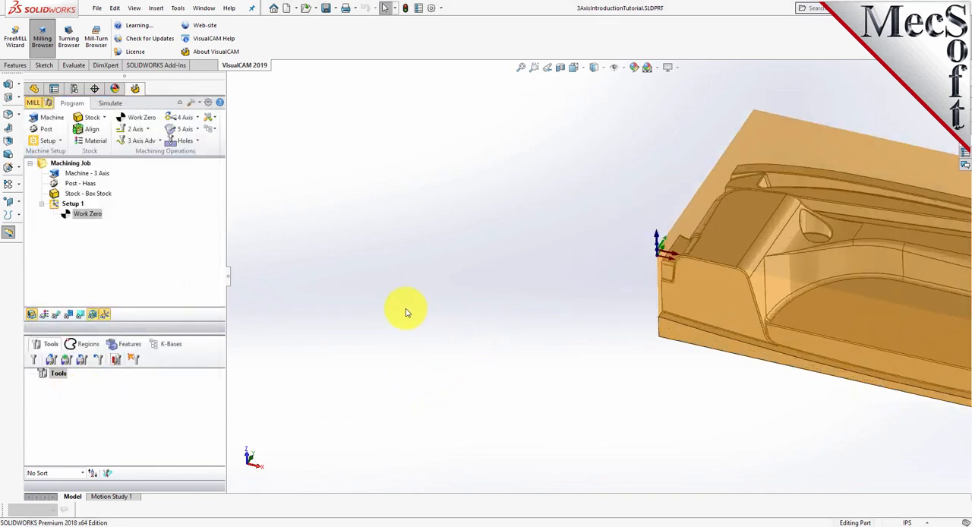
scroll(380, 308, "up", 3)
scroll(904, 296, "down", 2)
scroll(915, 302, "down", 2)
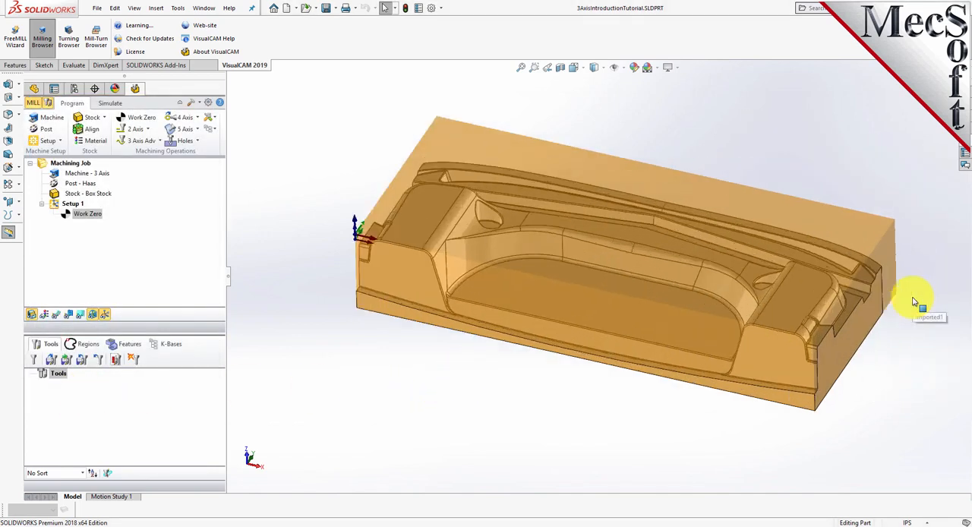
scroll(661, 288, "up", 2)
scroll(543, 265, "down", 2)
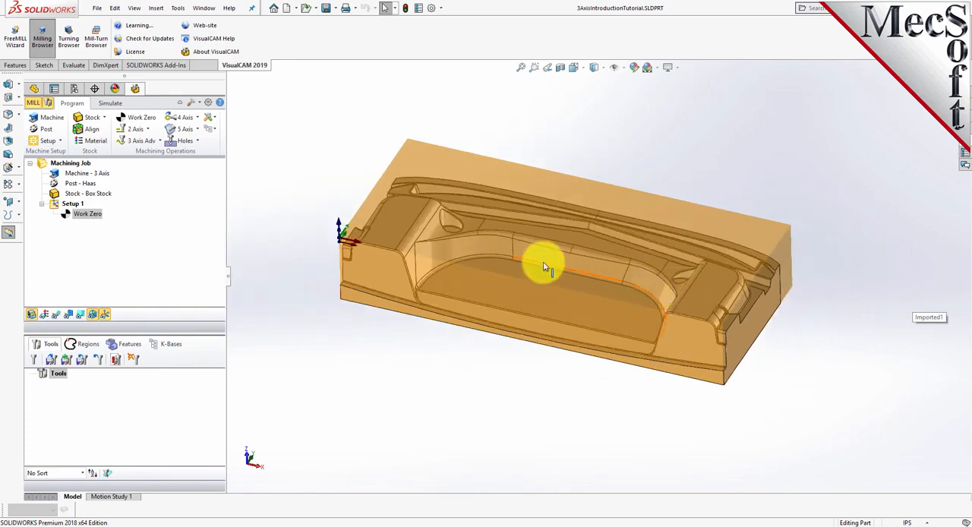
scroll(451, 264, "down", 1)
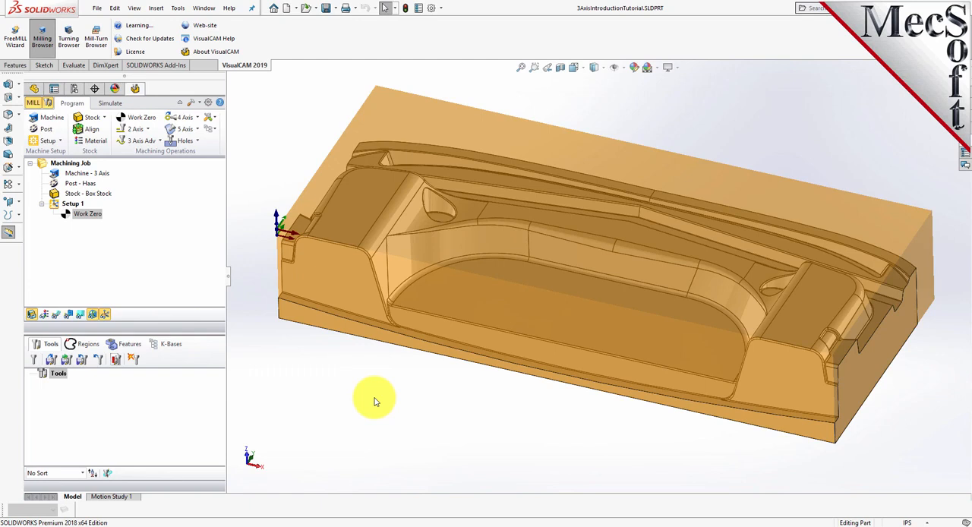
Load the tool library from the knowledge base file 3AxisIntroductionTutorial.vkb
left_click(51, 362)
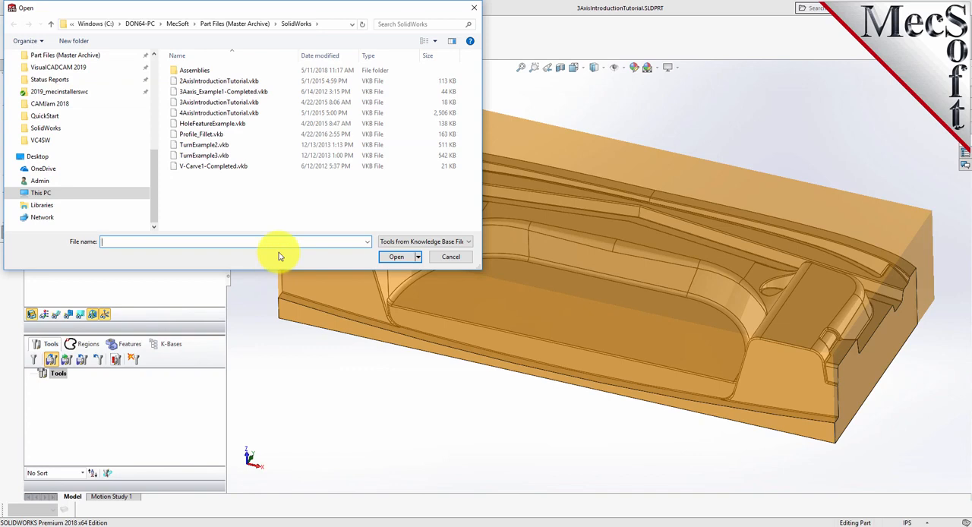
left_click(193, 102)
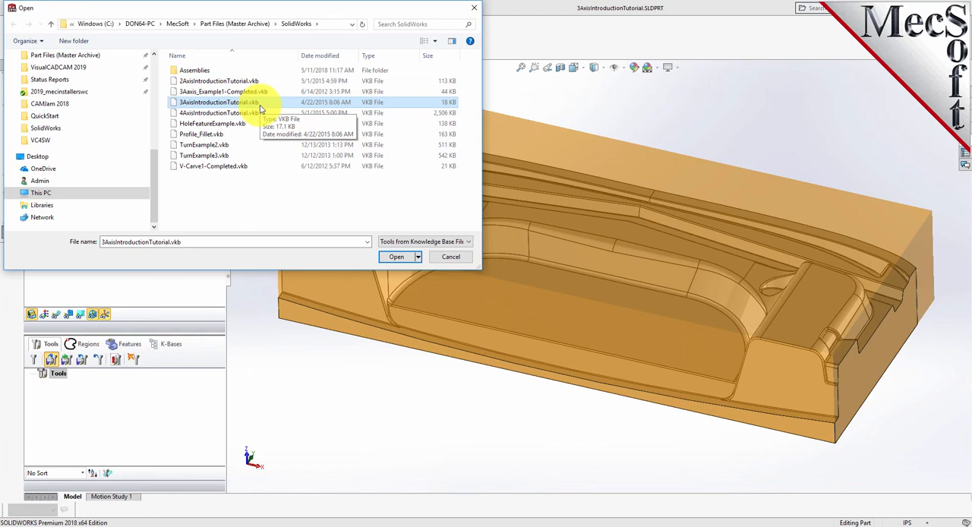
left_click(400, 257)
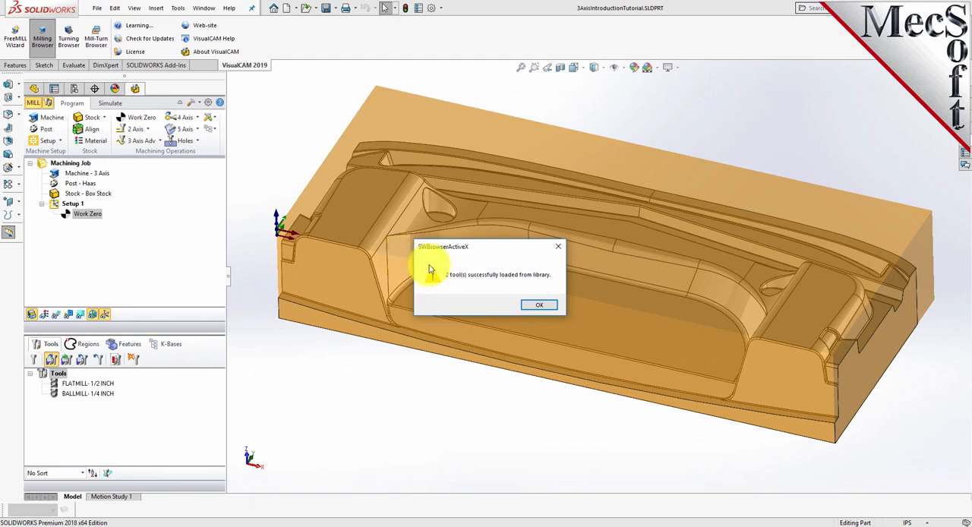
left_click(538, 305)
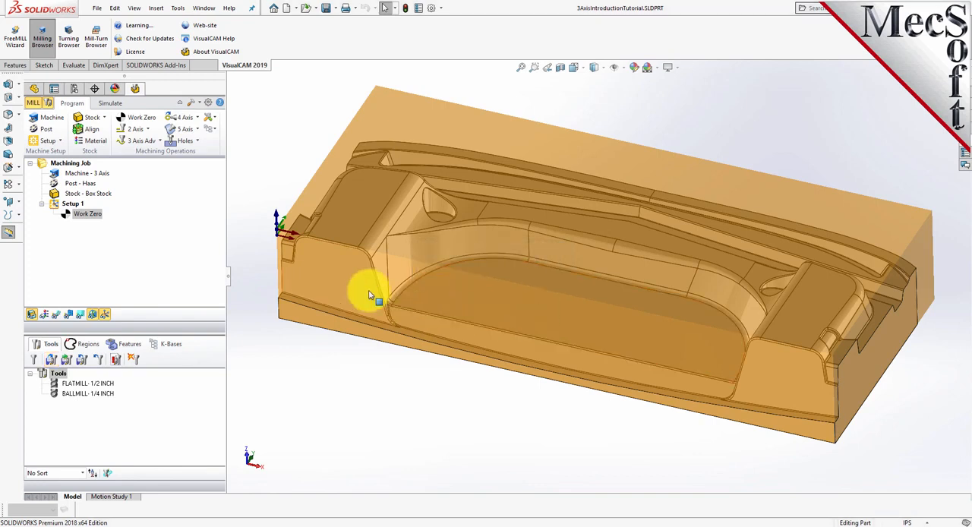
Review the dimensions, properties and feeds and speeds of the 1/4 inch ball mill and the 1/2 inch flat mill
left_click(85, 383)
left_click(90, 394)
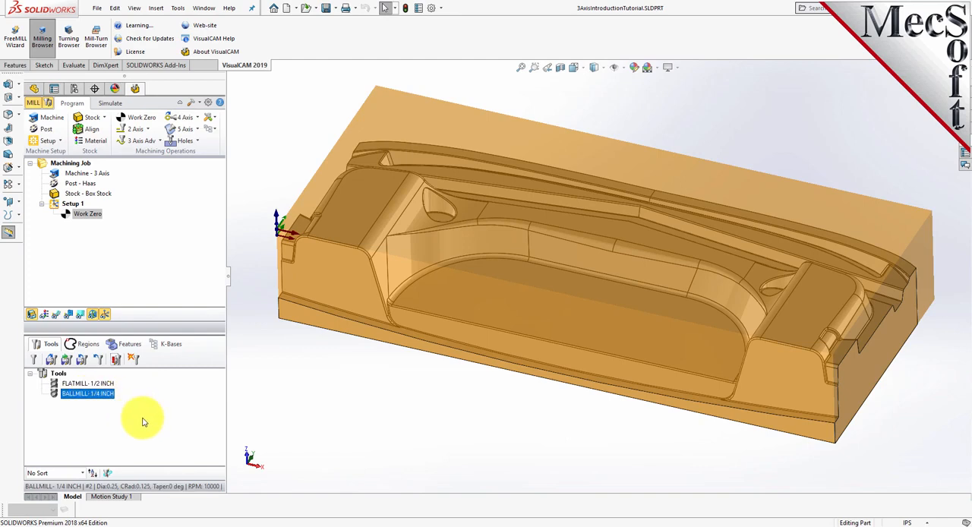
double_click(55, 395)
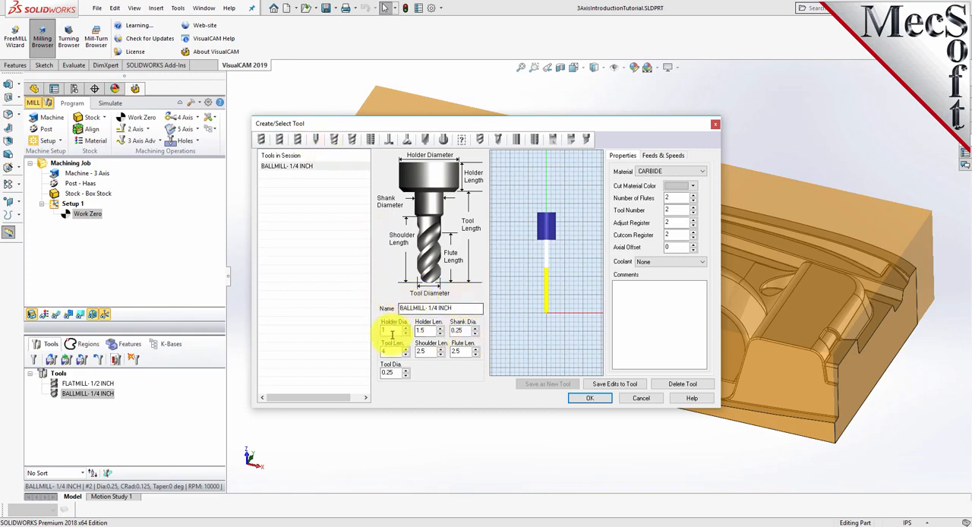
left_click(669, 161)
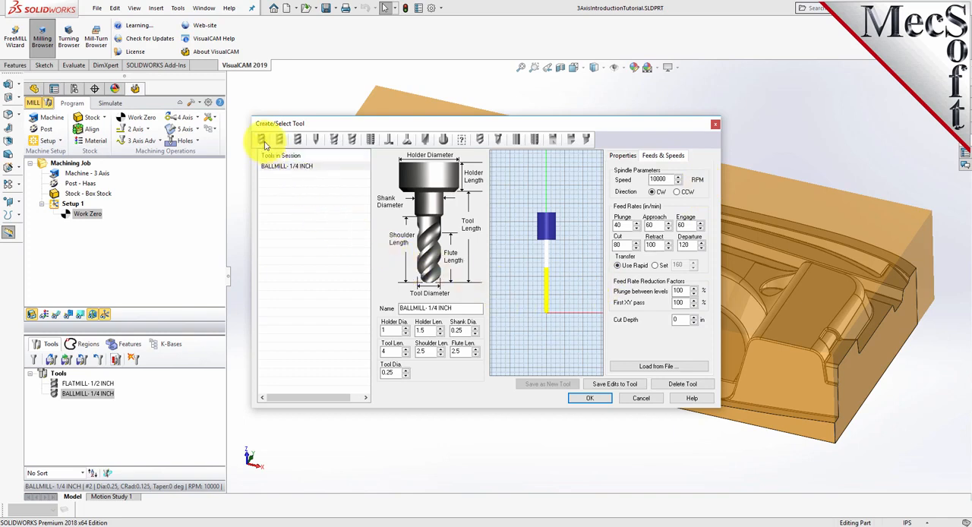
left_click(279, 168)
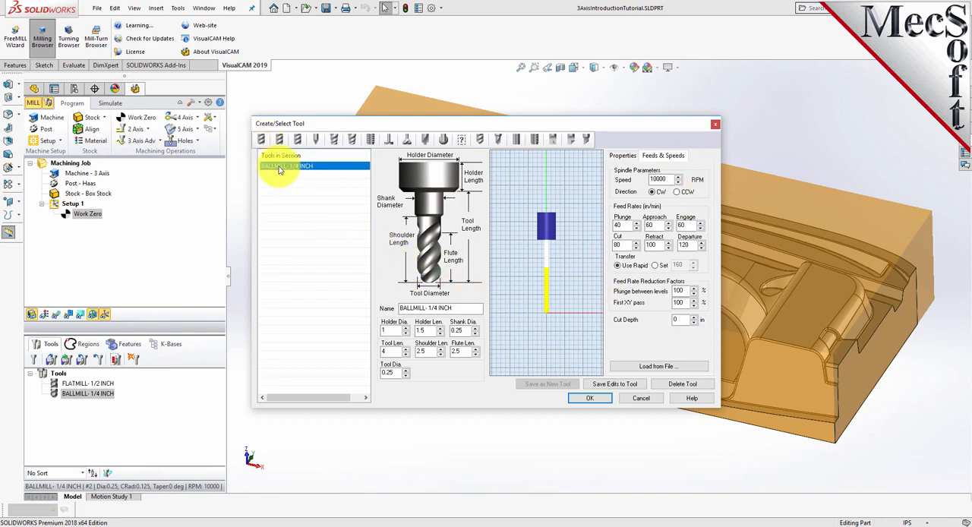
left_click(280, 141)
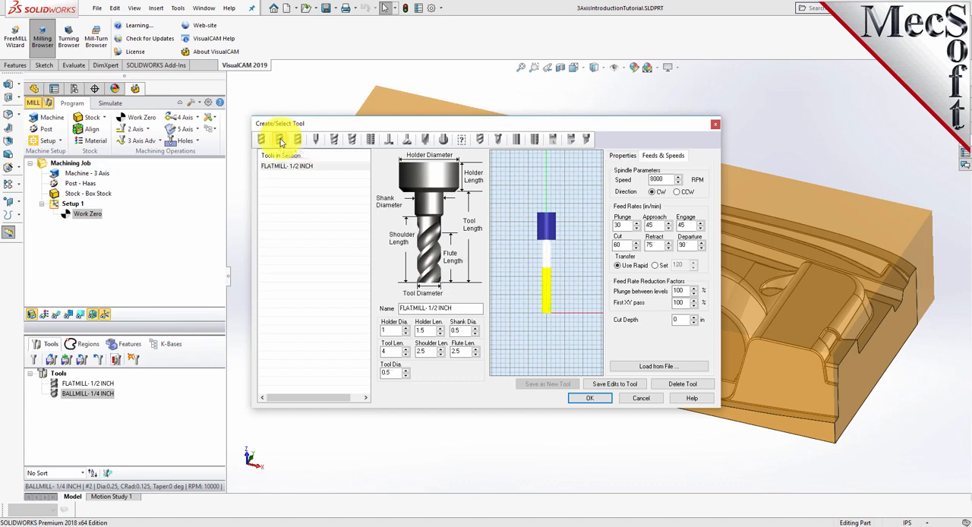
left_click(275, 167)
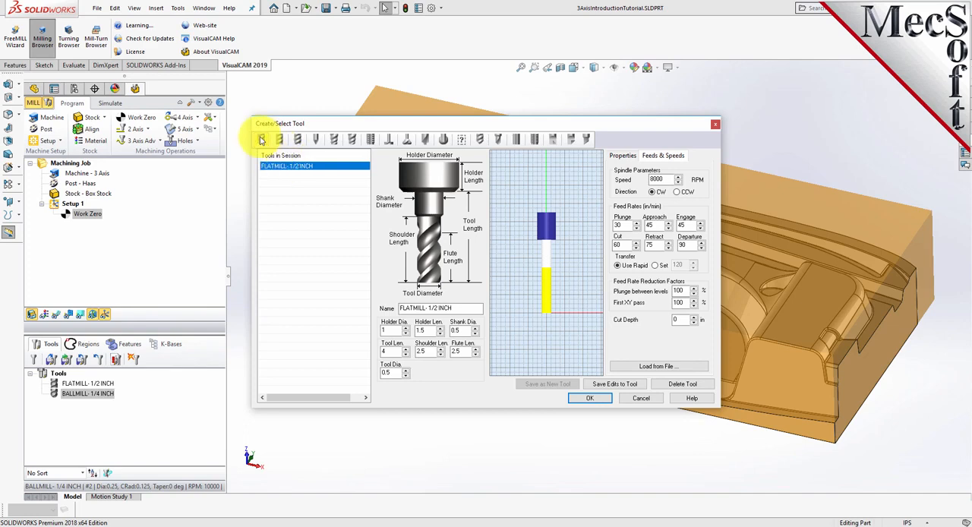
left_click(262, 139)
left_click(289, 167)
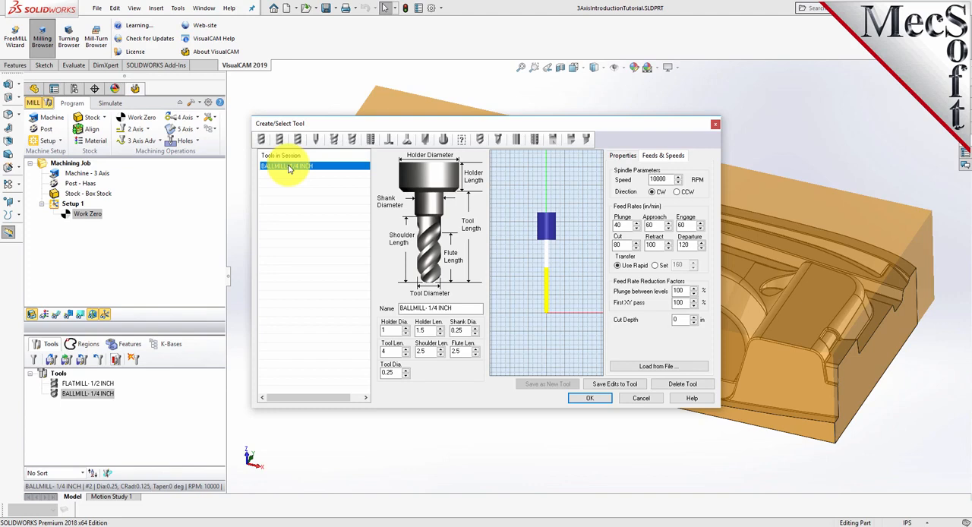
left_click(586, 397)
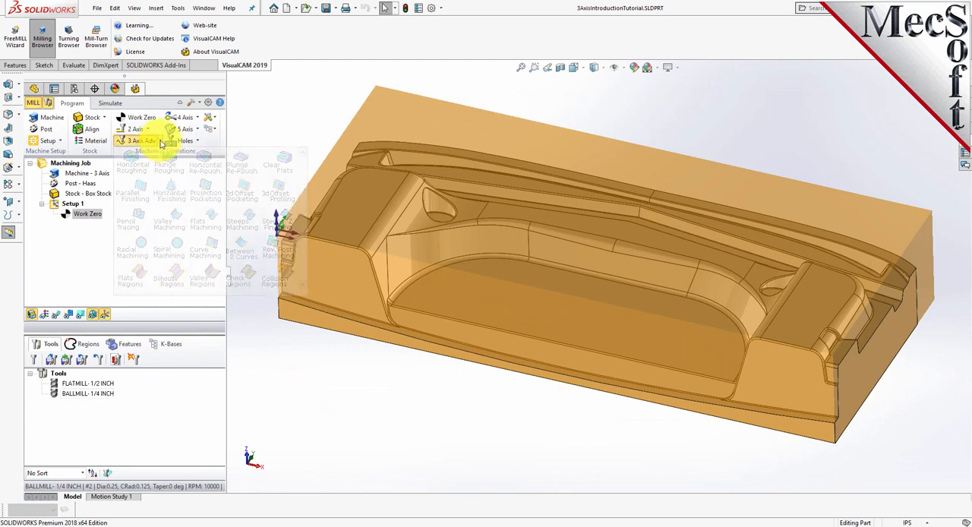
Start a 3-axis Horizontal Roughing operation with the FLATMILL- 1/2 INCH tool and load the feeds and speeds from the tool
left_click(160, 141)
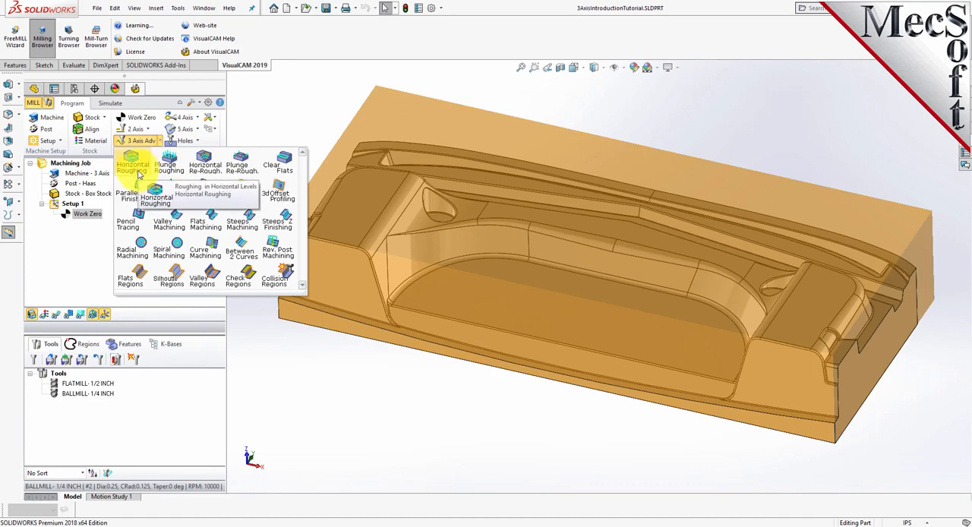
left_click(133, 165)
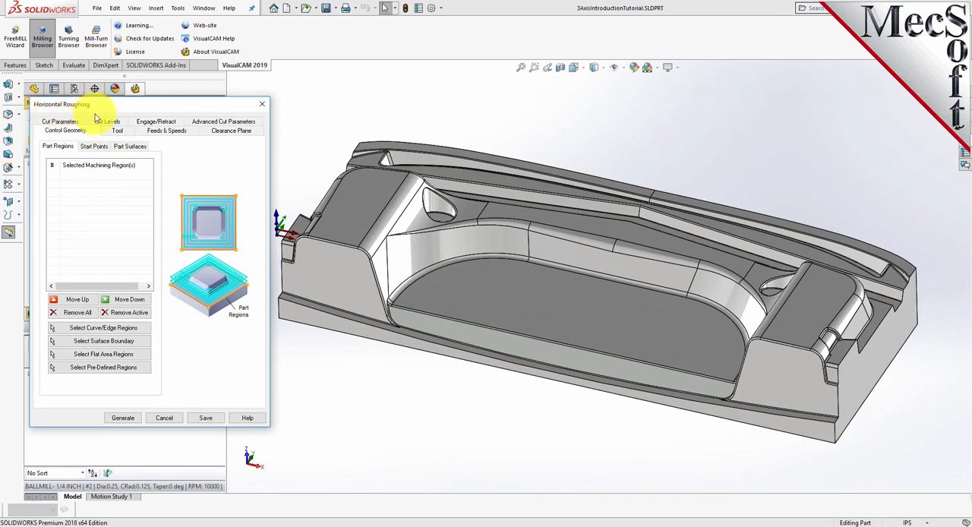
left_click_drag(156, 109, 136, 114)
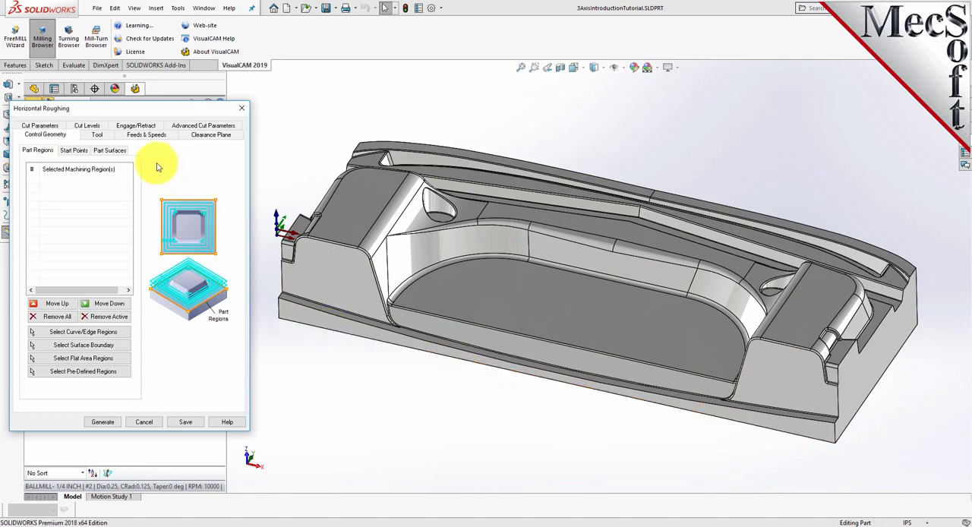
left_click(94, 136)
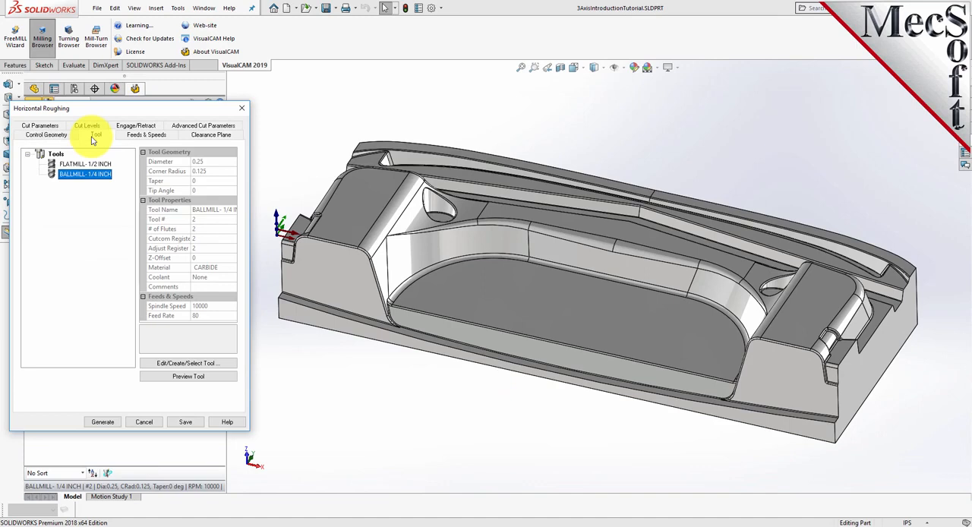
left_click(51, 166)
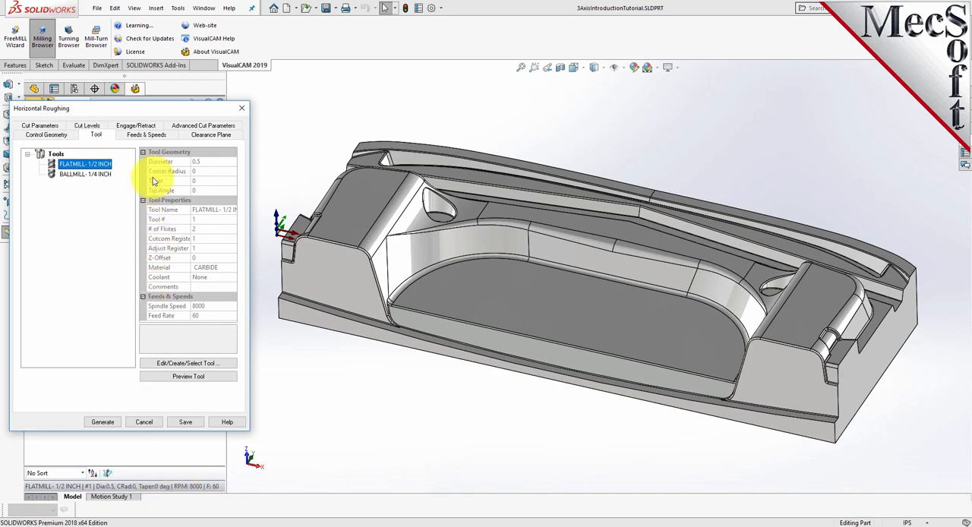
left_click(146, 134)
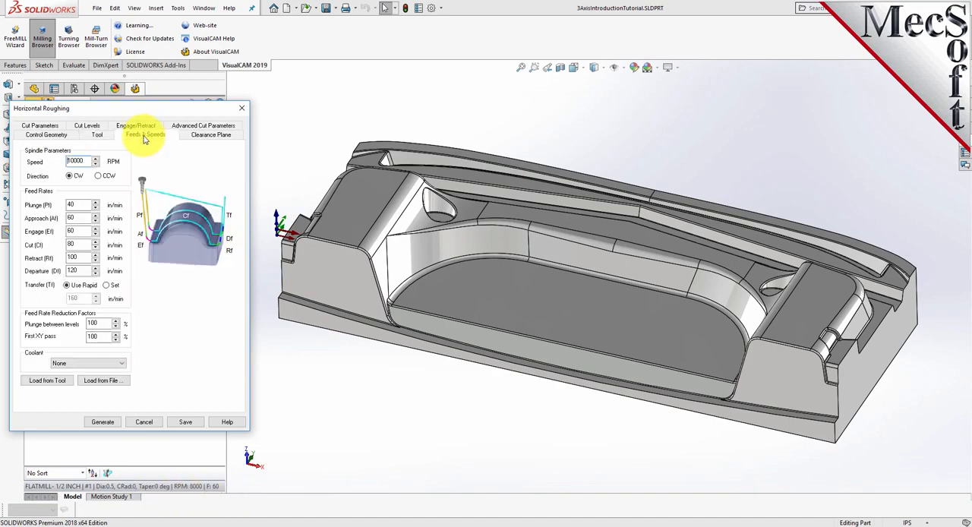
left_click(47, 381)
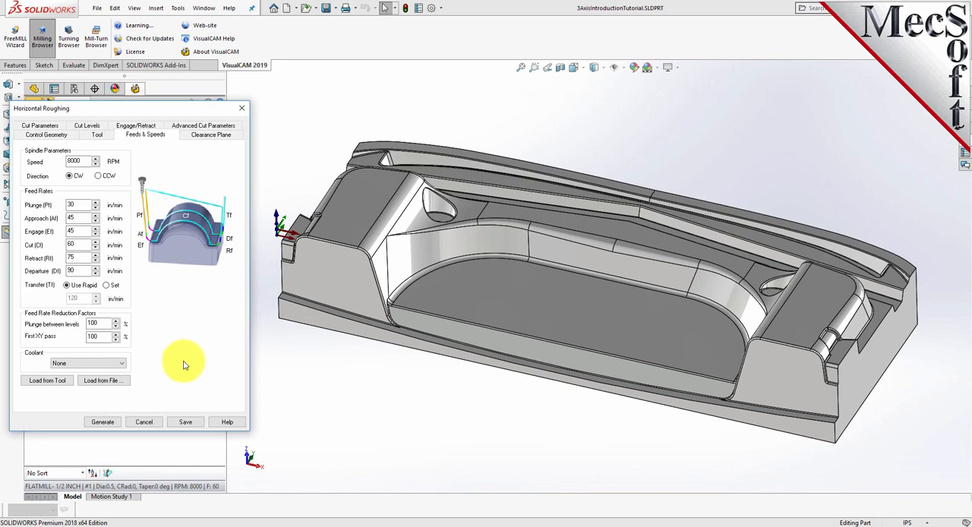
Review the roughing operation's automatic clearance plane definition and its position above the part
left_click(211, 136)
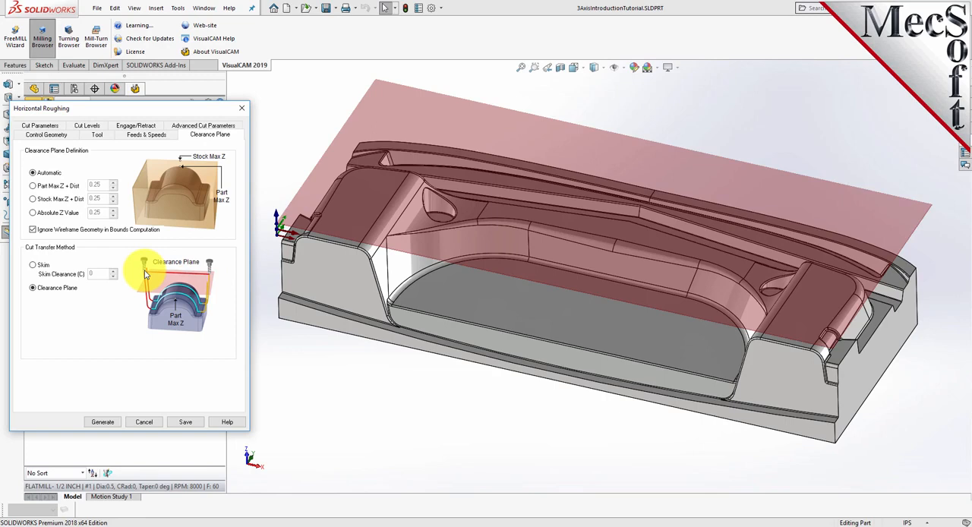
middle_click_drag(629, 412, 550, 370)
middle_click_drag(560, 379, 624, 414)
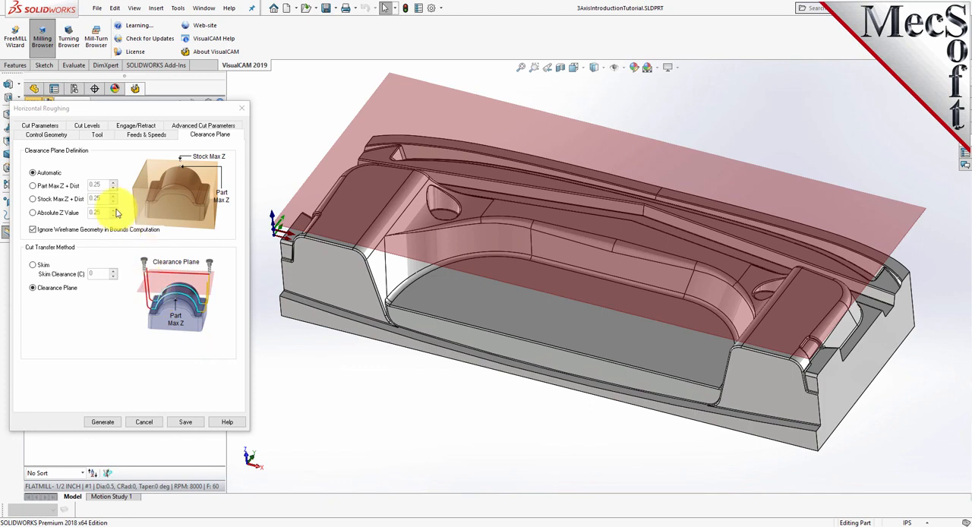
Review the roughing tolerances, stock allowance and stepover distance, and compare them with the stepdown control
left_click(36, 127)
left_click(36, 129)
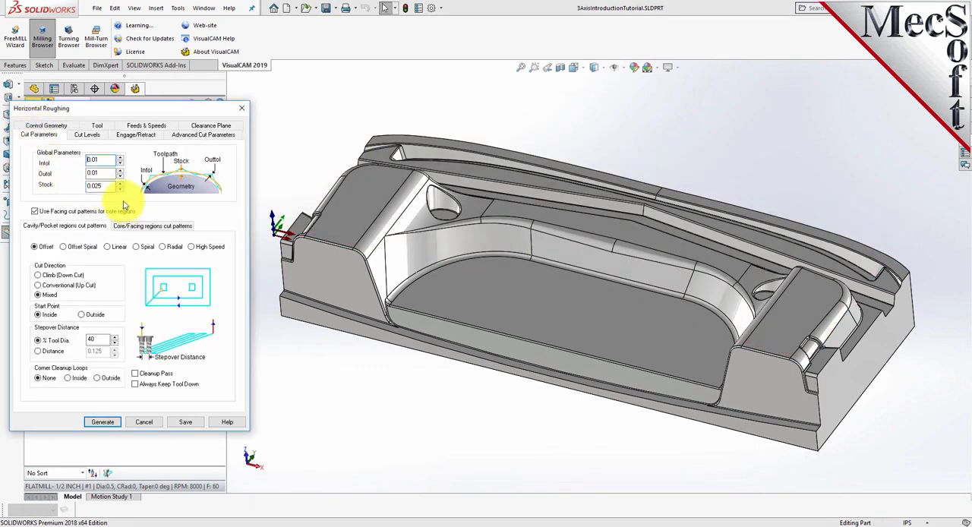
left_click_drag(102, 160, 85, 186)
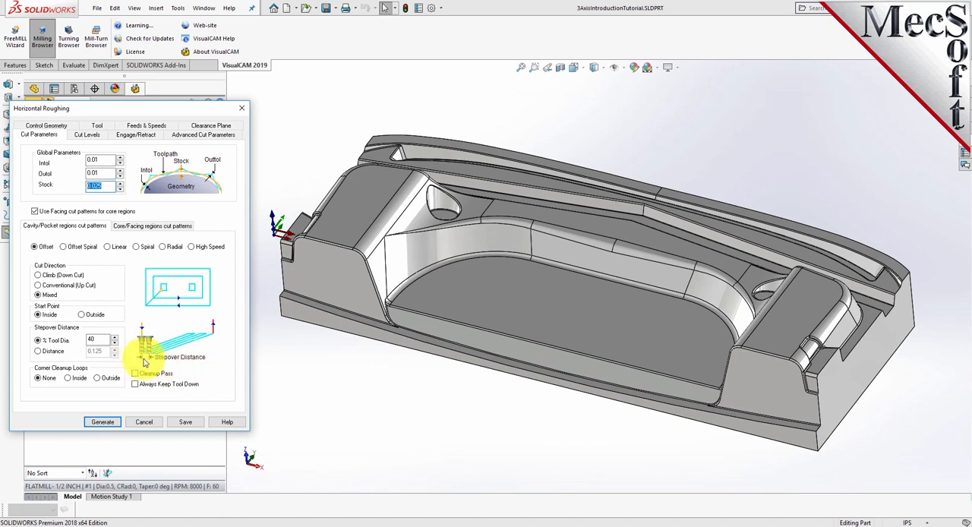
double_click(98, 339)
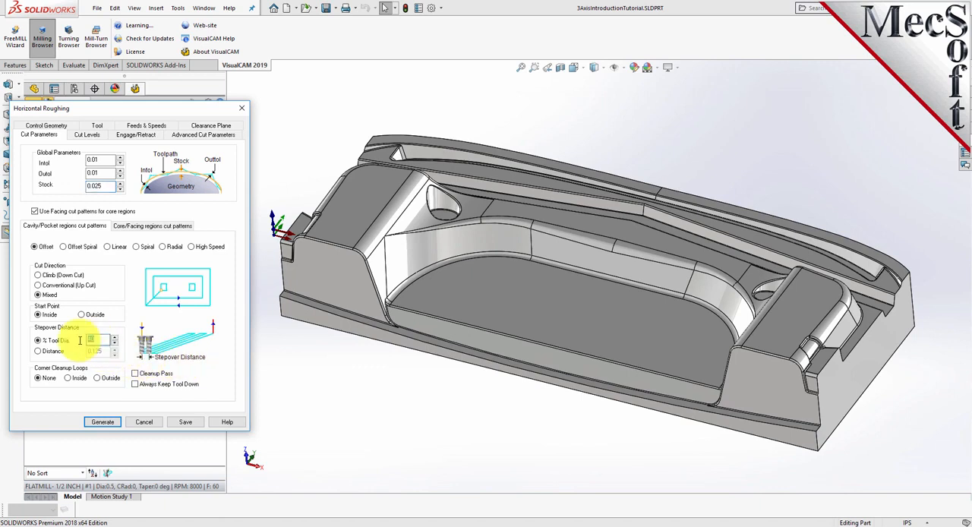
left_click(38, 353)
left_click(38, 340)
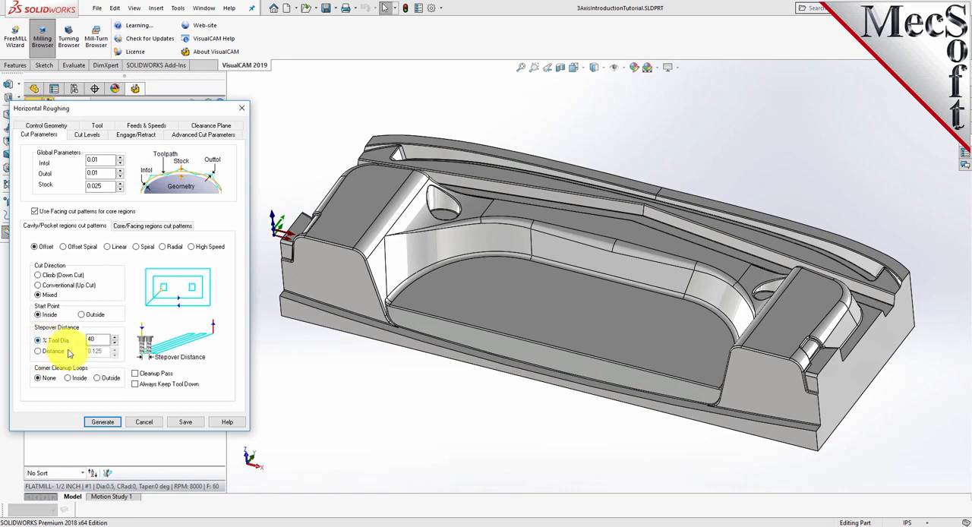
left_click(87, 136)
double_click(96, 164)
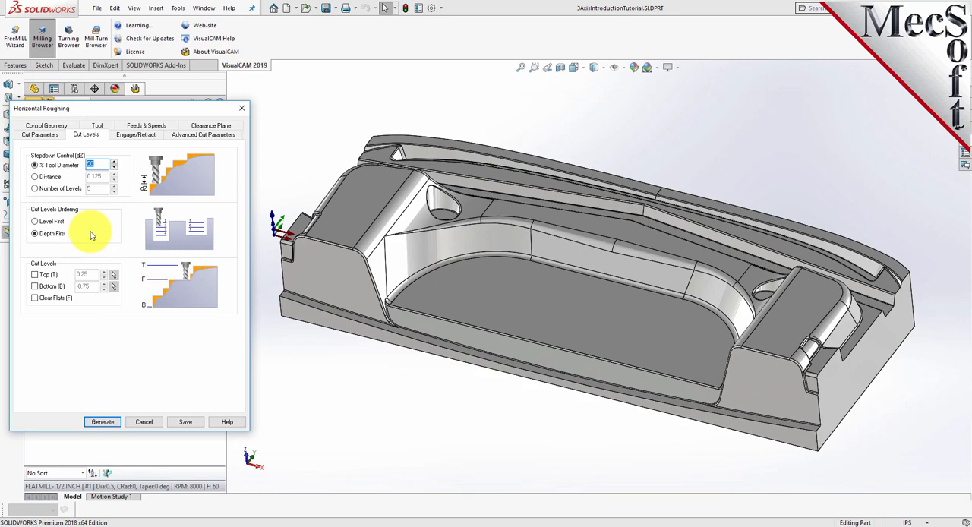
left_click(41, 135)
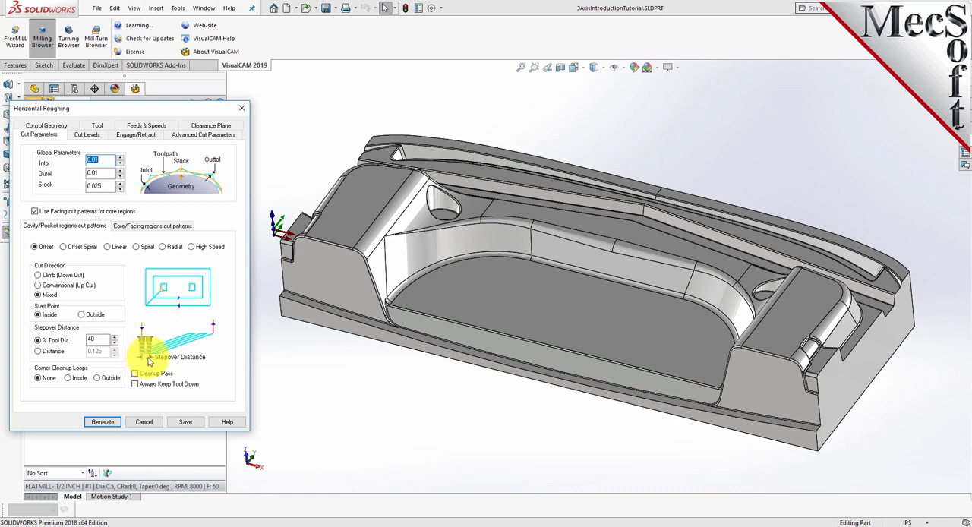
Limit the roughing cut levels to a bottom of -3.5 and generate the Horizontal Roughing toolpath
left_click(93, 136)
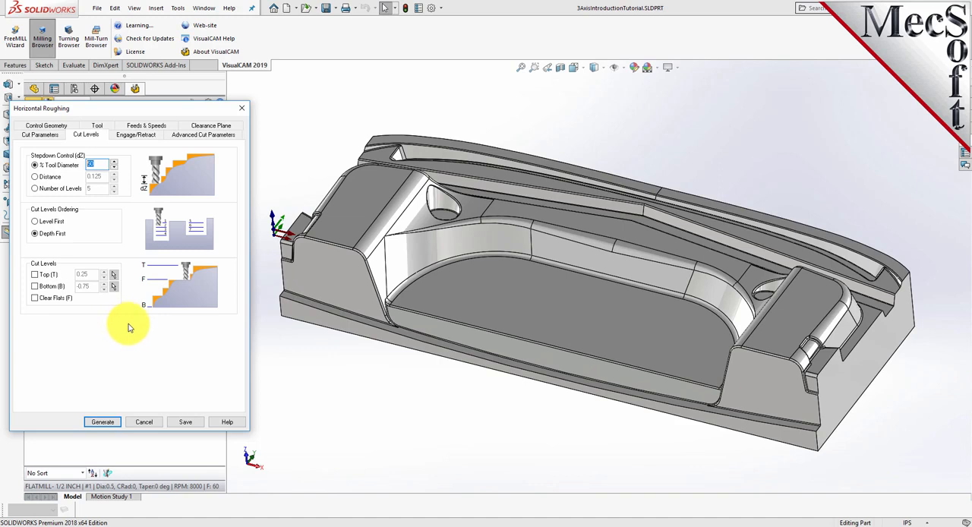
left_click(35, 287)
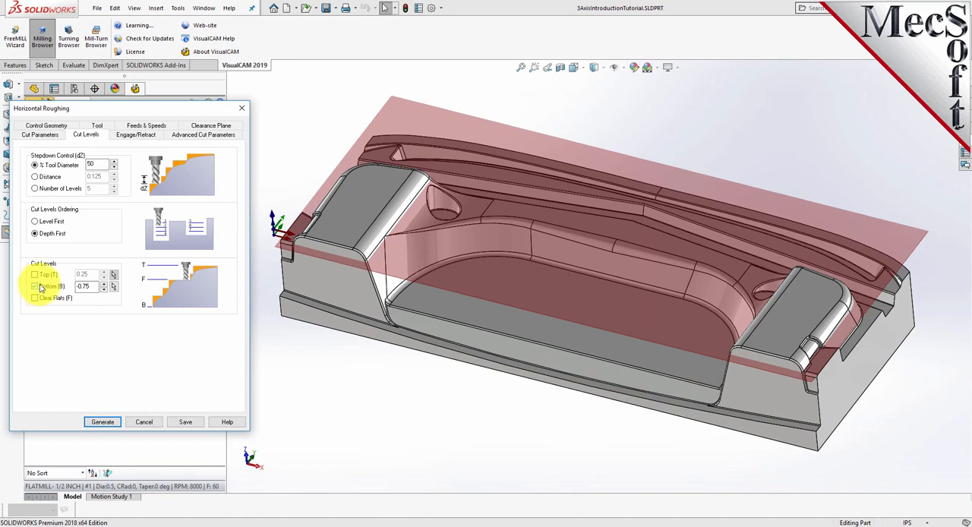
left_click(98, 287)
left_click_drag(75, 287, 62, 286)
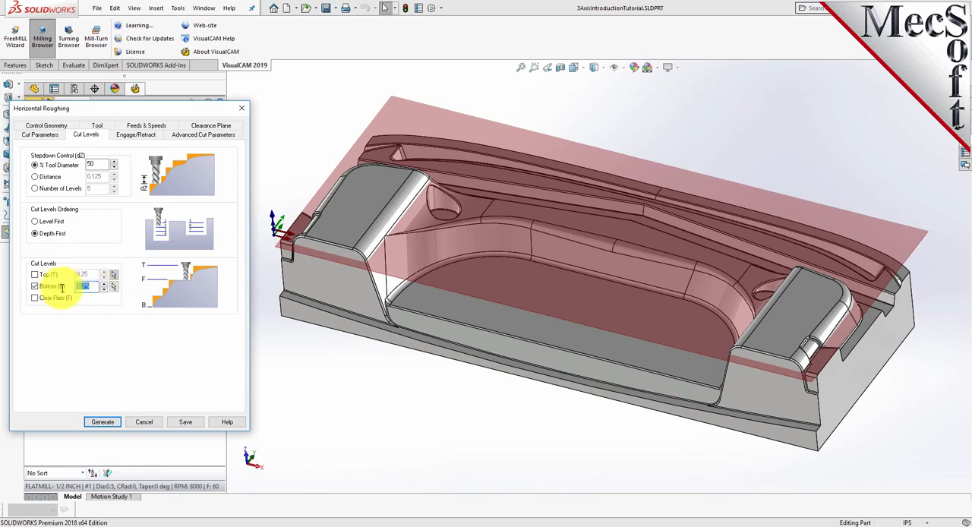
type("3")
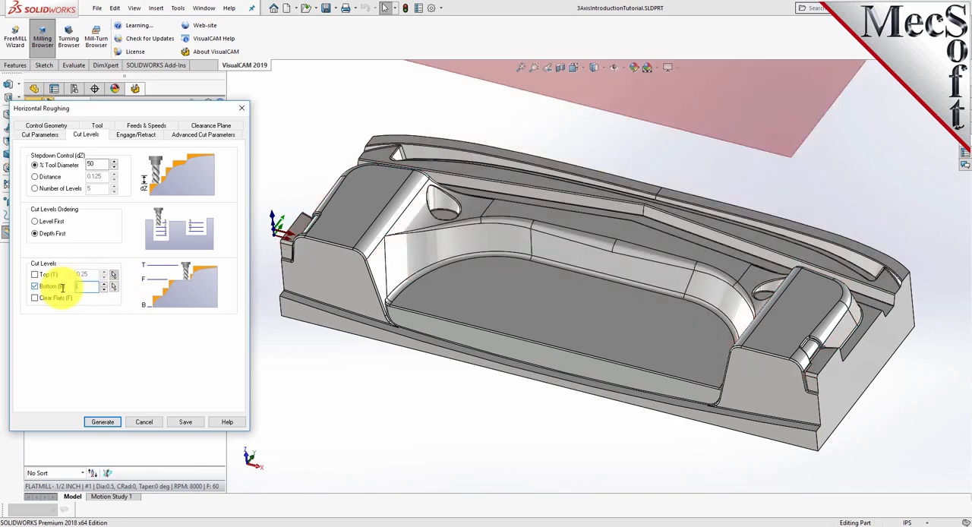
type("-3.5")
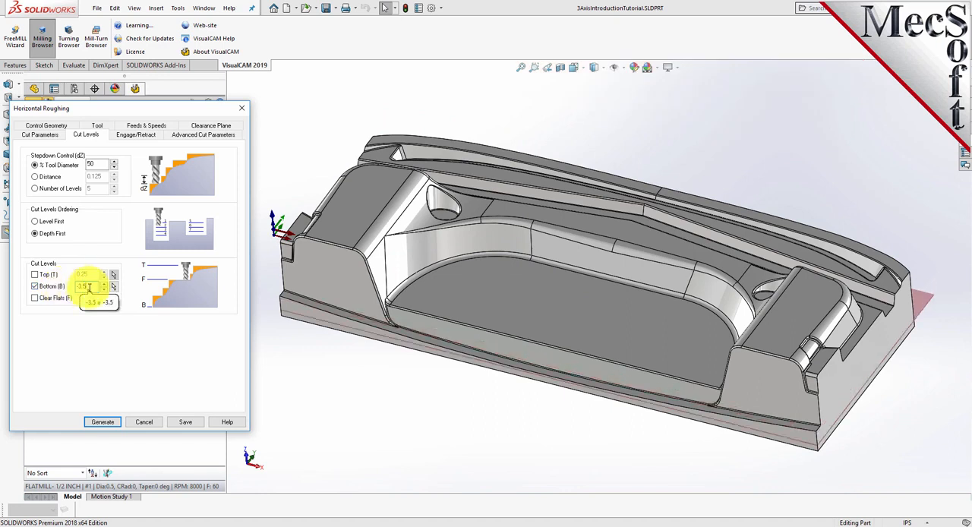
mouse_move(820, 373)
middle_mouse_down()
mouse_move(911, 390)
mouse_move(827, 390)
middle_mouse_up()
middle_click_drag(737, 345, 815, 291)
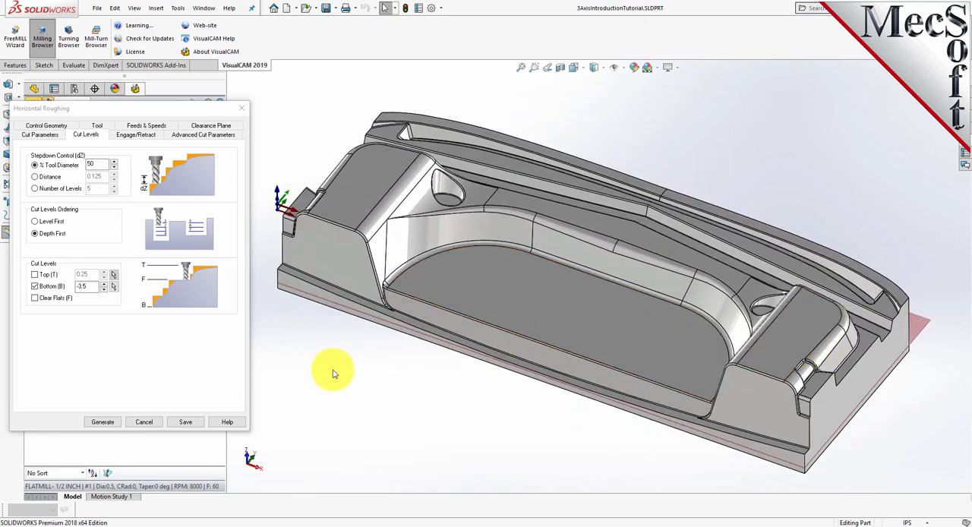
left_click(102, 423)
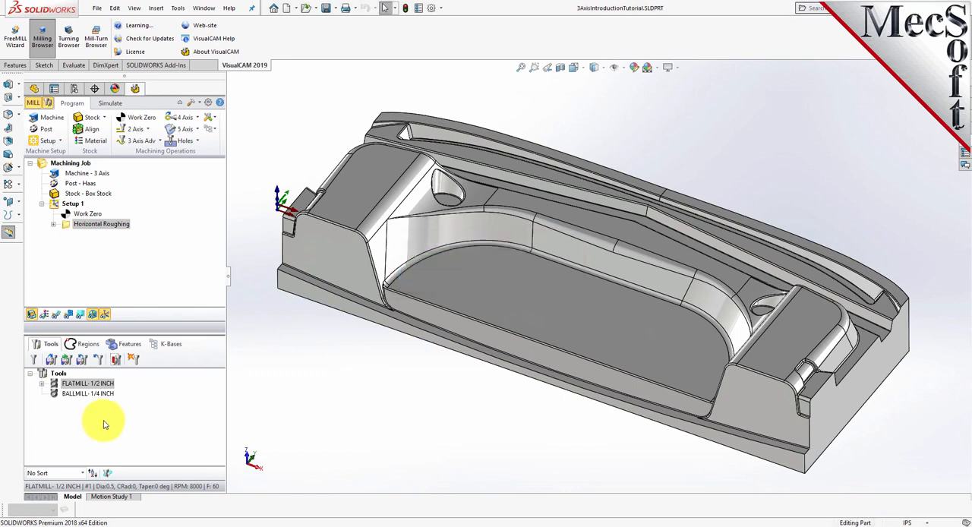
Turn on the toolpath display for the Horizontal Roughing operation
left_click(55, 315)
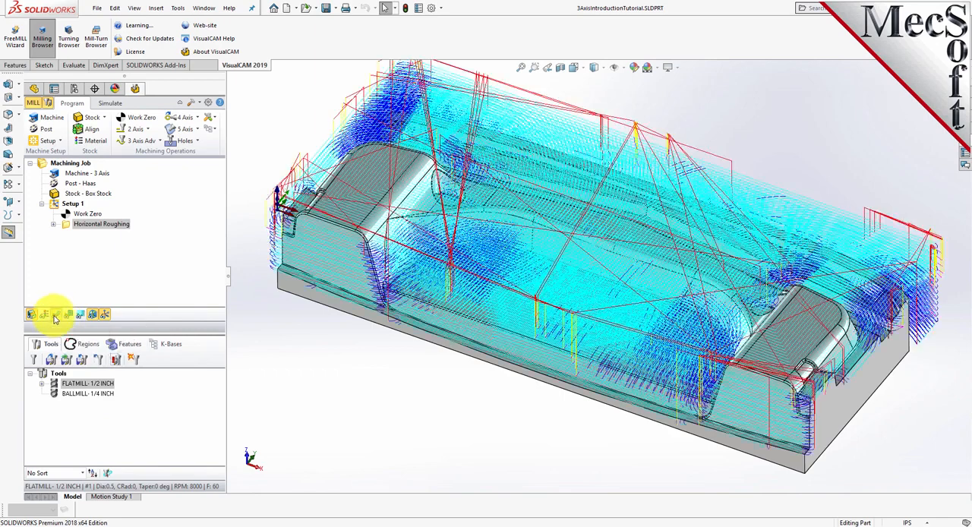
left_click(55, 316)
left_click(55, 316)
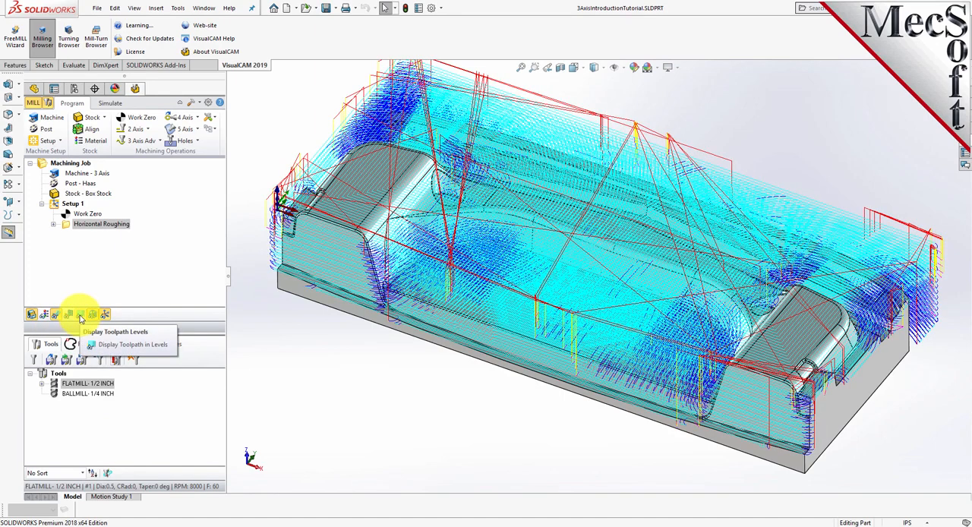
Display the roughing toolpath by Z level and examine the last level at -3.5000 on the part
left_click(80, 316)
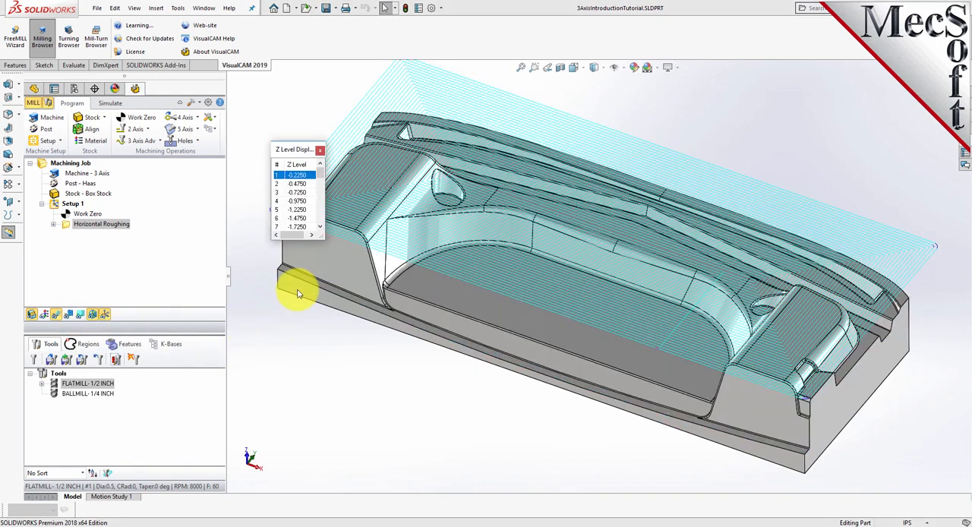
left_click_drag(322, 177, 322, 225)
left_click(299, 218)
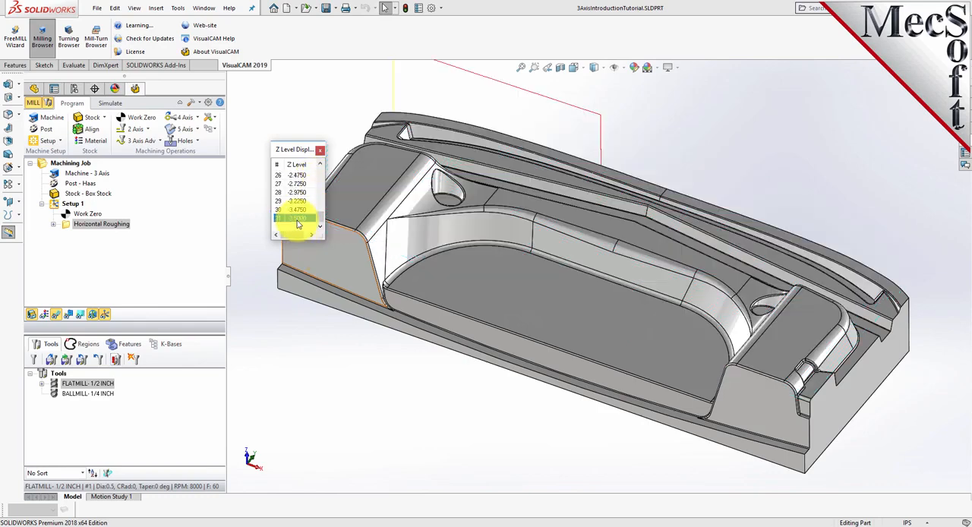
middle_click_drag(423, 282, 555, 284)
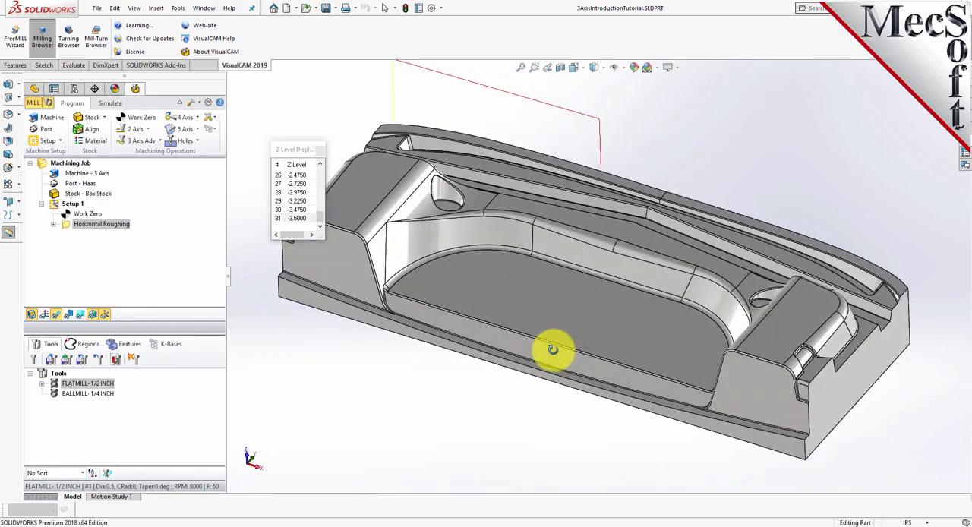
Close the Z-level display and set the simulation model to Polygonal Model in the simulation preferences
left_click(320, 153)
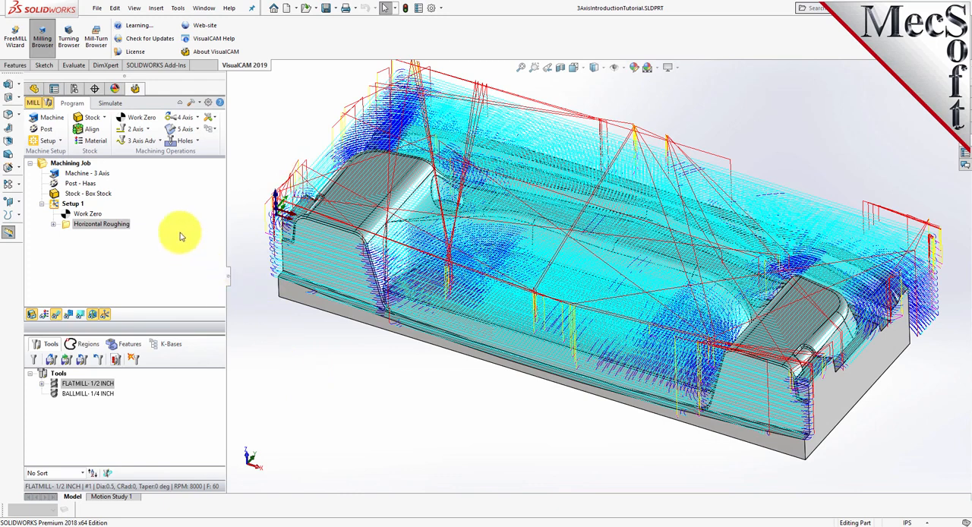
left_click(107, 103)
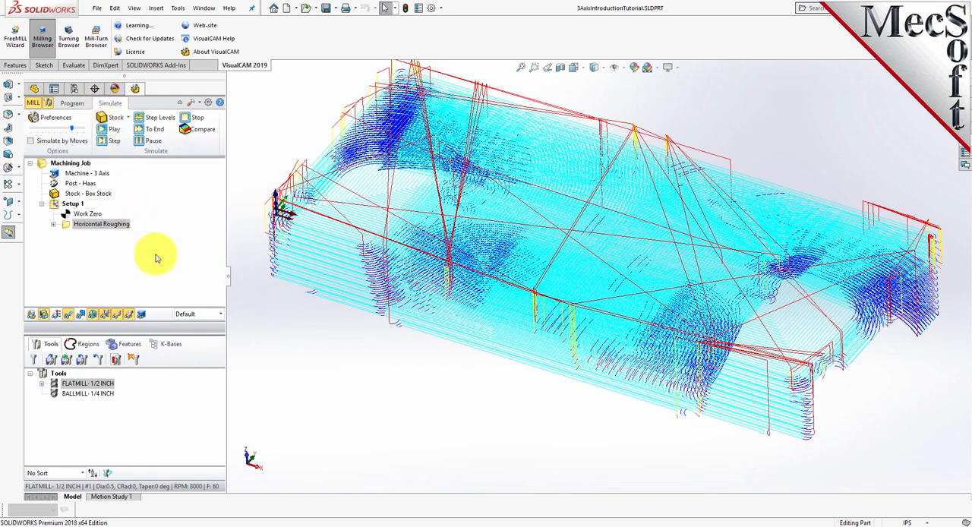
left_click(55, 118)
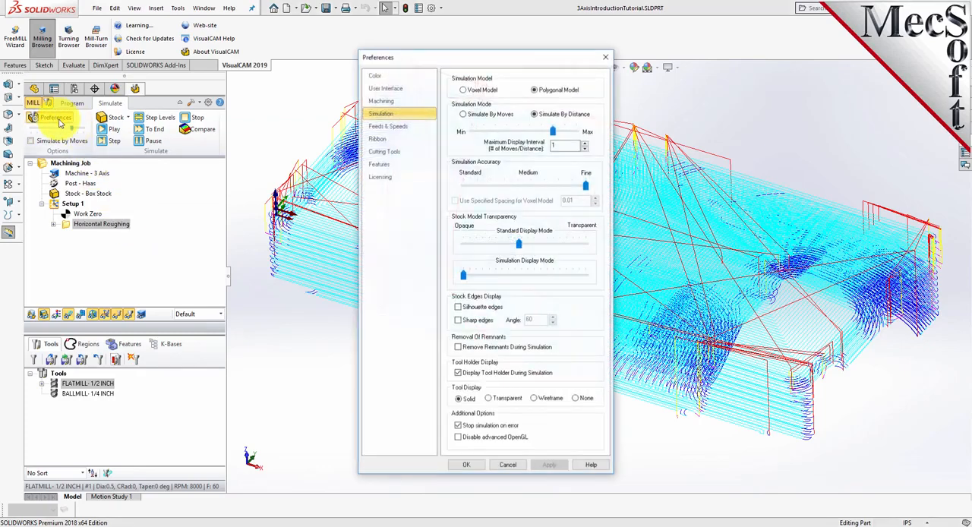
left_click(536, 90)
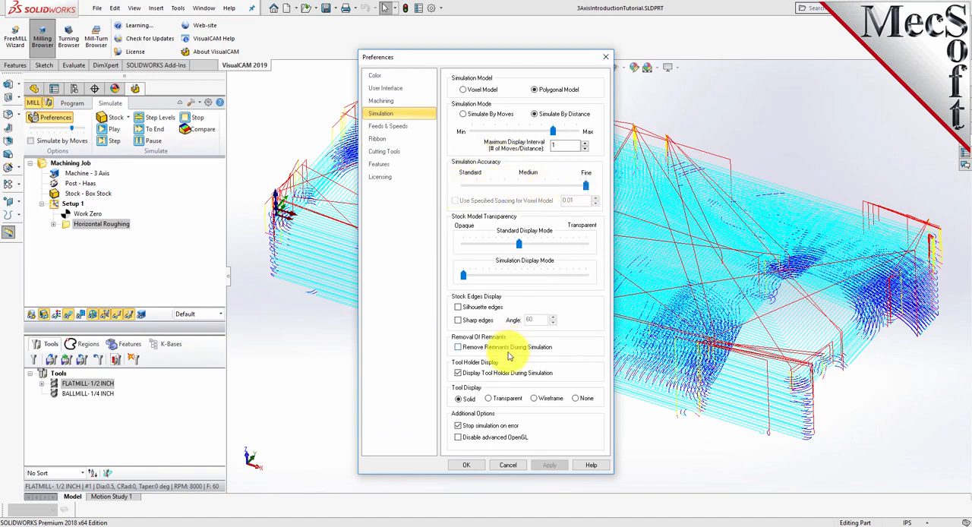
left_click(466, 465)
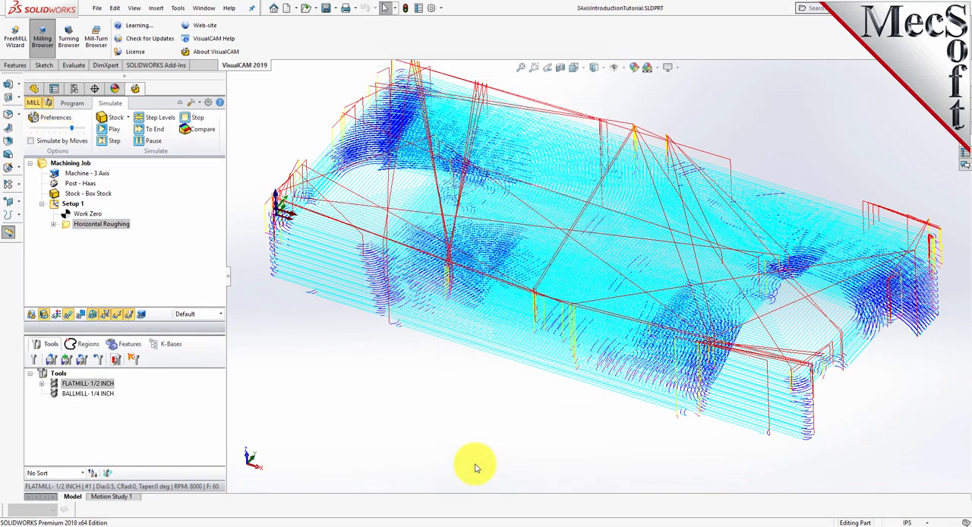
Simulate the Horizontal Roughing operation by distance at maximum speed and run it to the end
left_click(31, 142)
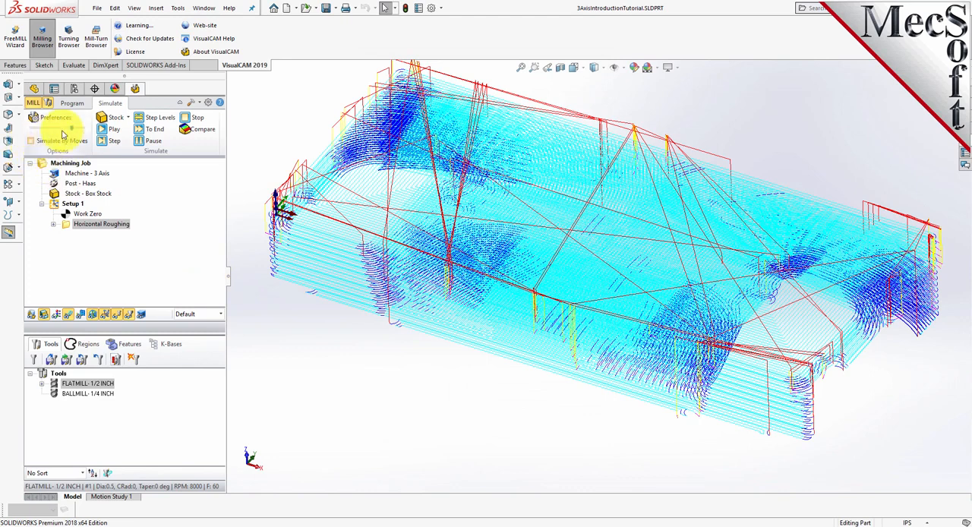
left_click(114, 129)
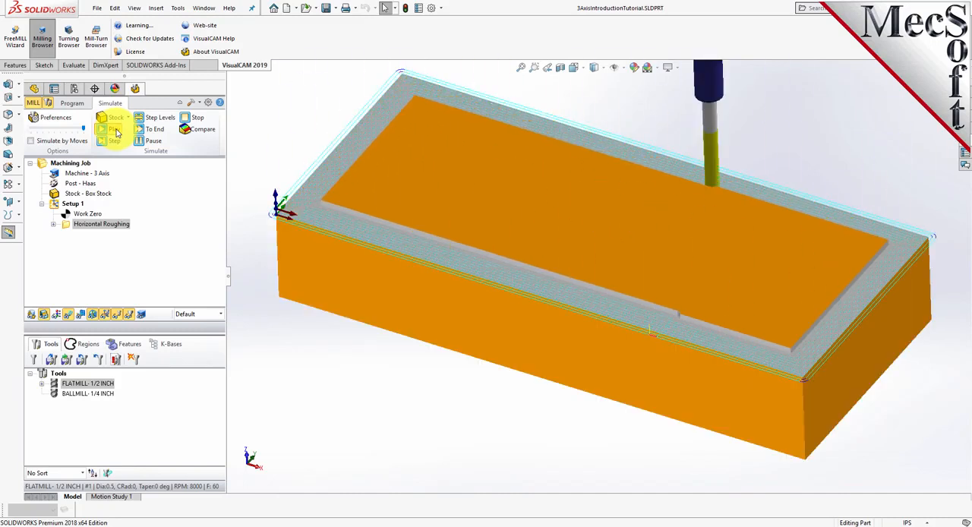
left_click(156, 139)
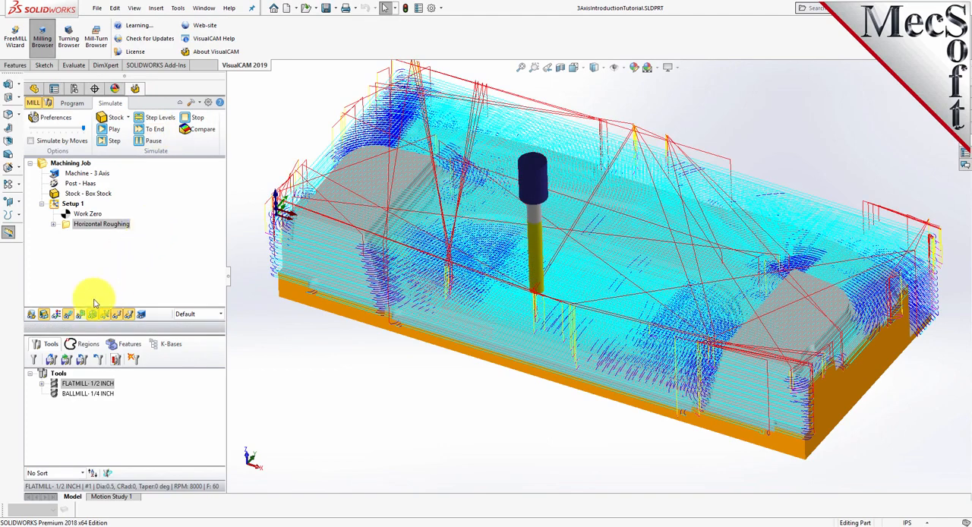
Hide the toolpath and examine the simulated stock from several sides for material remaining after roughing
left_click(68, 316)
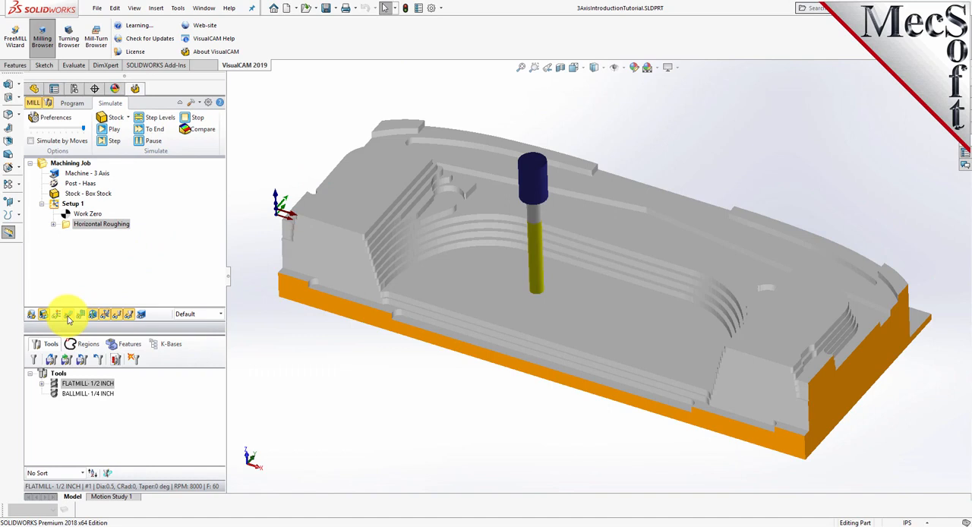
left_click(68, 317)
left_click(68, 317)
middle_click_drag(573, 400, 486, 343)
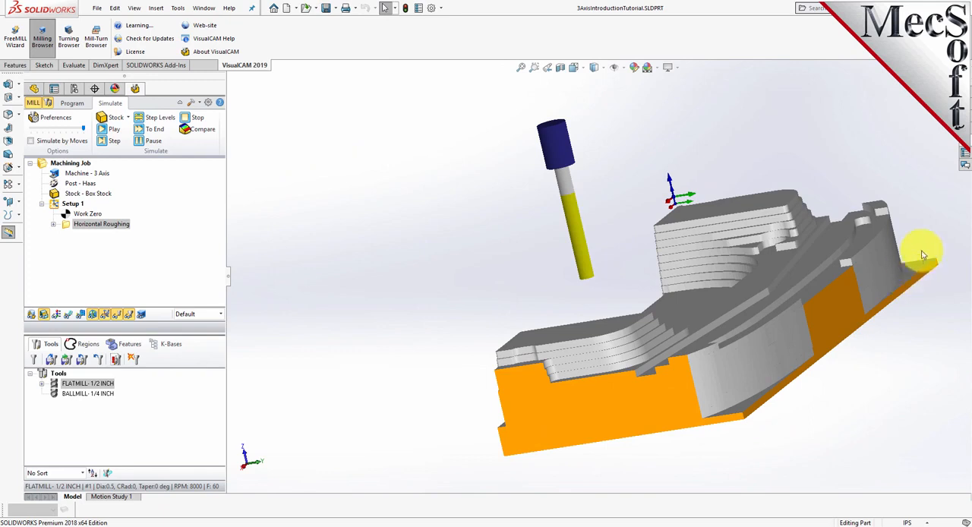
middle_click_drag(495, 355, 770, 269)
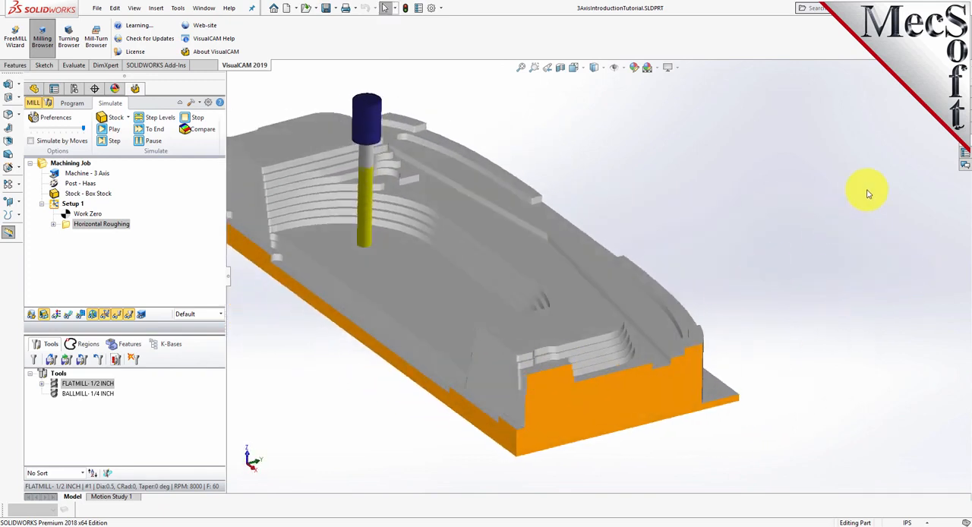
scroll(868, 193, "down", 3)
scroll(831, 228, "up", 6)
middle_click_drag(481, 265, 515, 308)
scroll(515, 308, "down", 5)
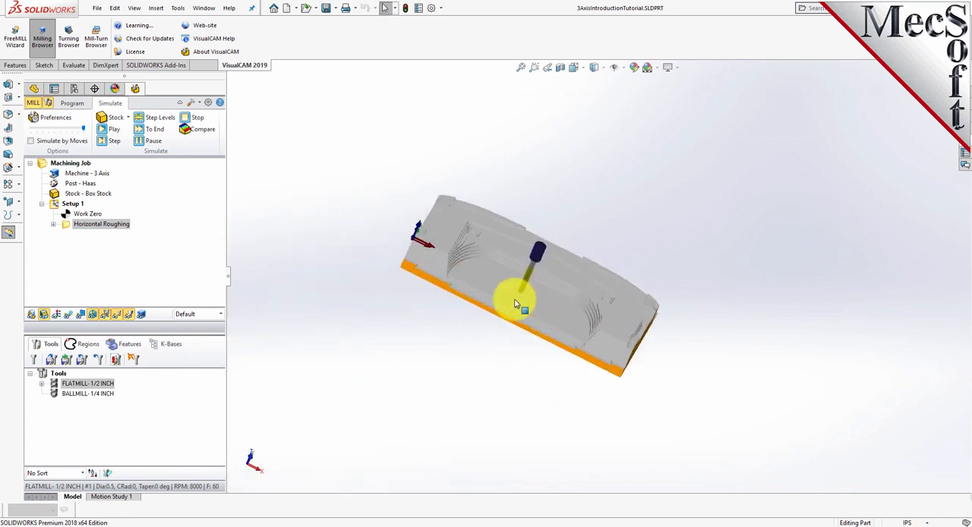
middle_click_drag(658, 351, 636, 322)
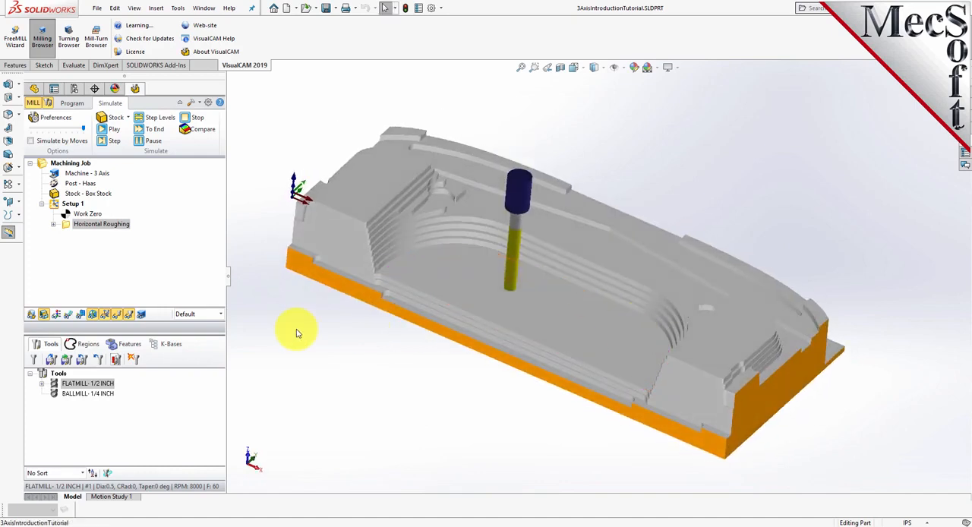
Start a 3-axis Parallel Finishing operation and assign the part's flat underside face as its machining region
left_click(72, 104)
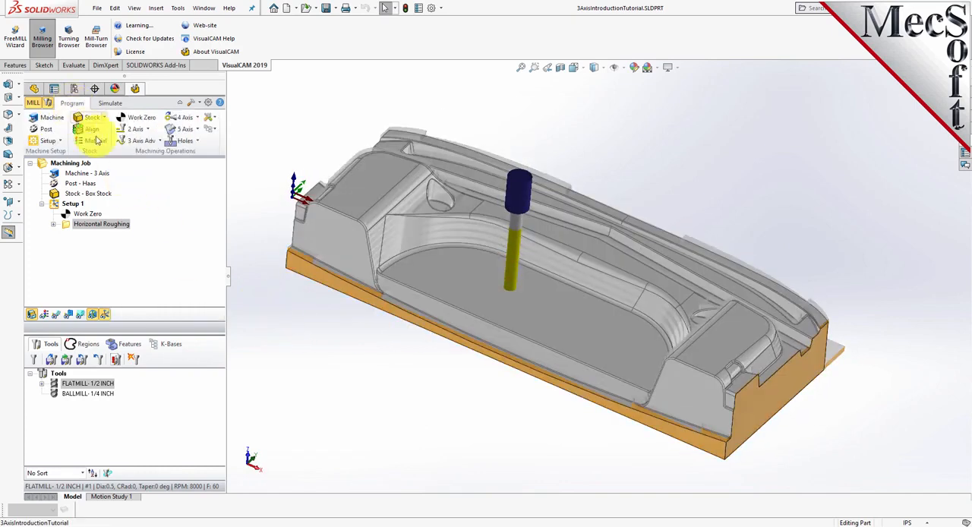
left_click(161, 143)
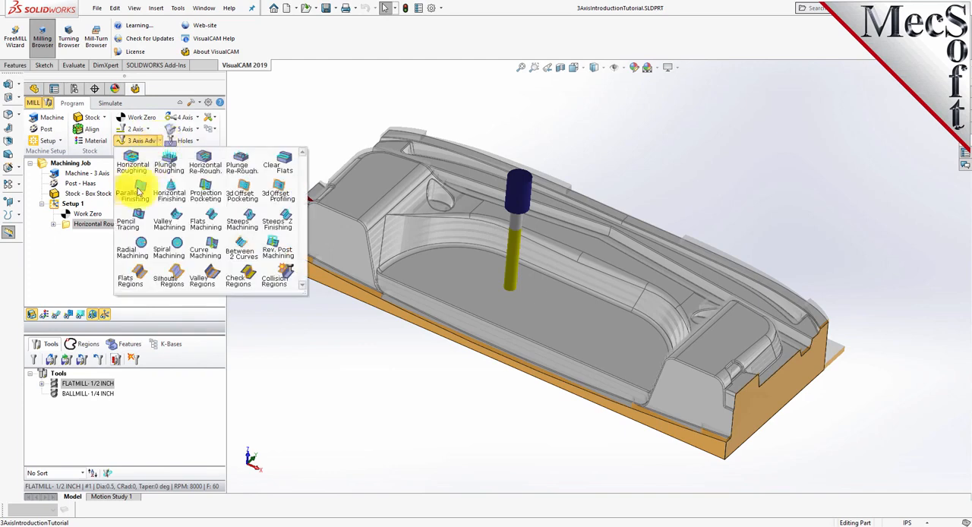
left_click(139, 201)
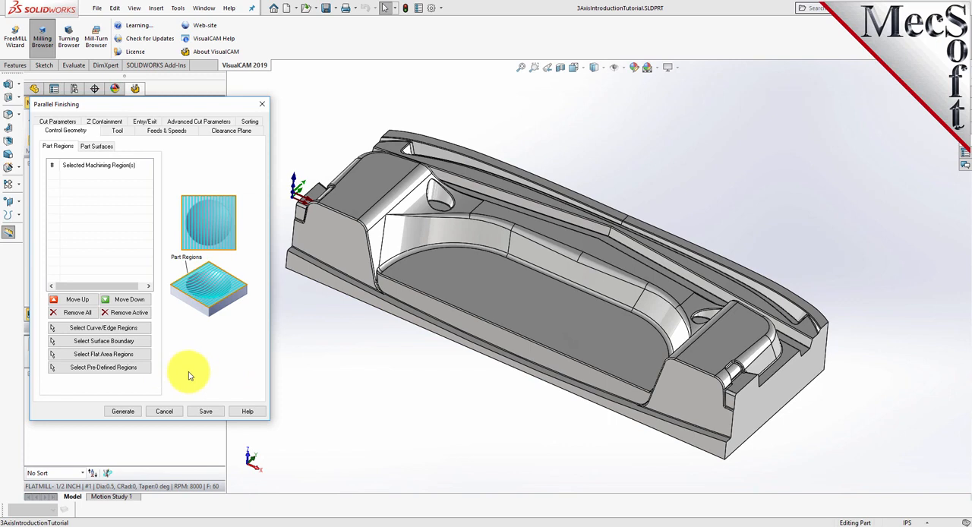
left_click(139, 360)
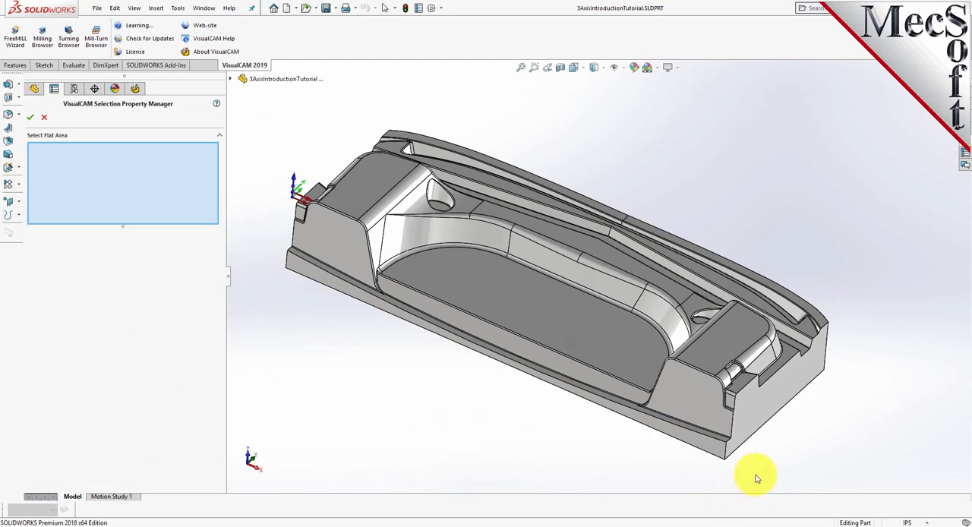
middle_click_drag(755, 479, 756, 350)
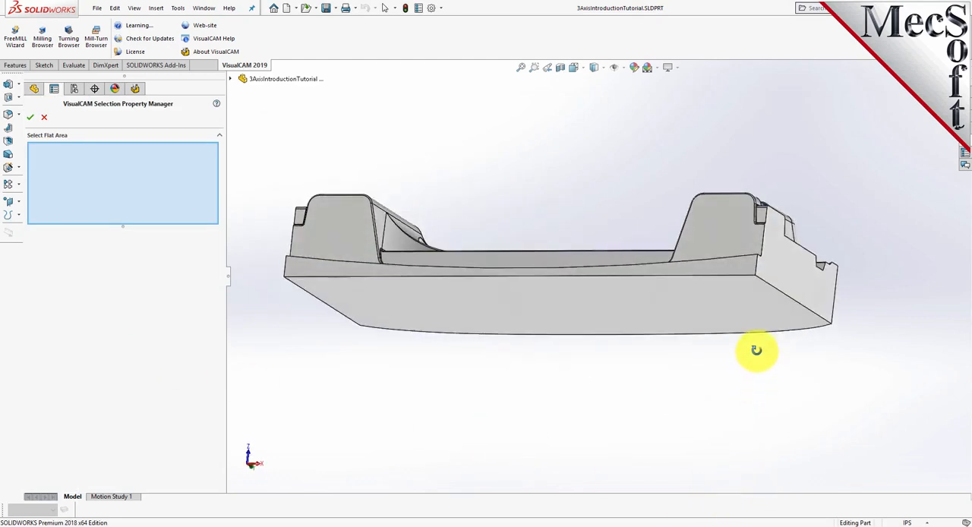
left_click(625, 319)
middle_click_drag(688, 382, 679, 488)
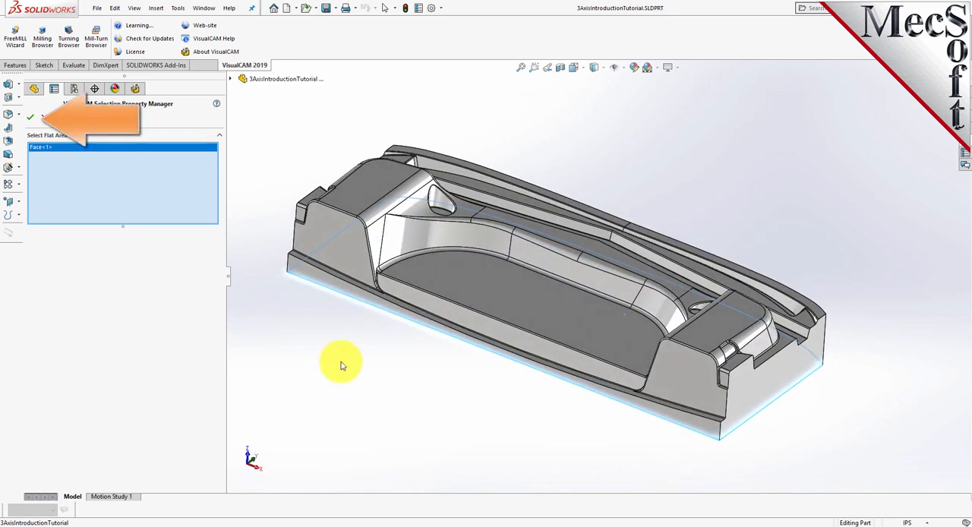
left_click(32, 122)
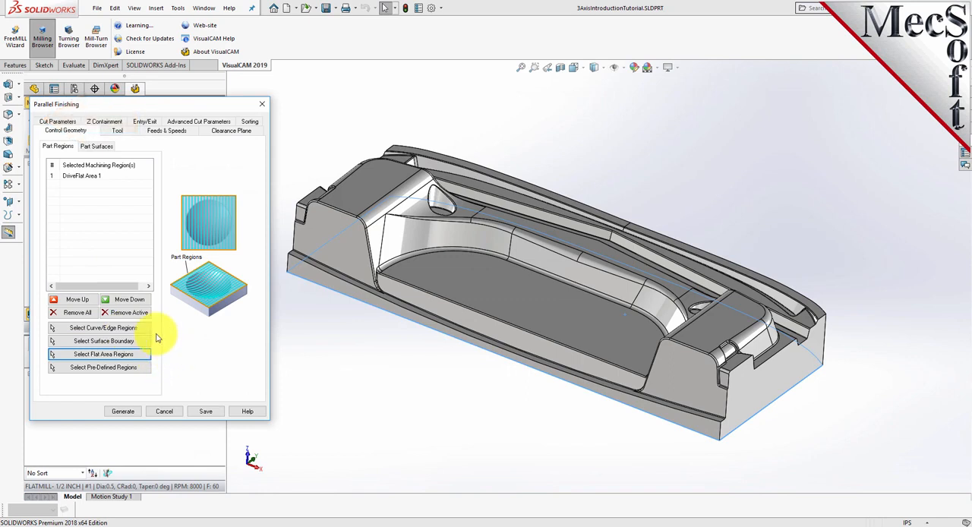
Check the flat area region on the part and choose BALLMILL- 1/4 INCH as the finishing tool
left_click(78, 179)
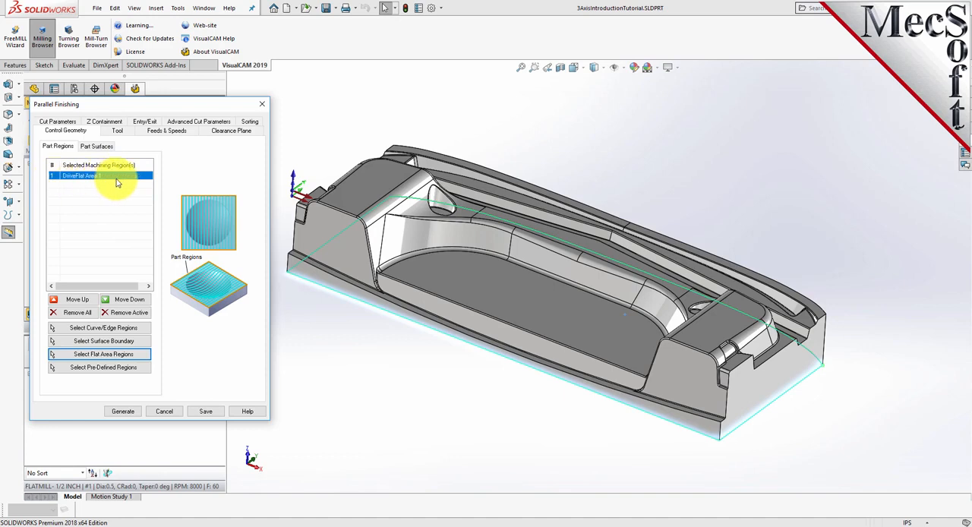
left_click(117, 131)
left_click(90, 170)
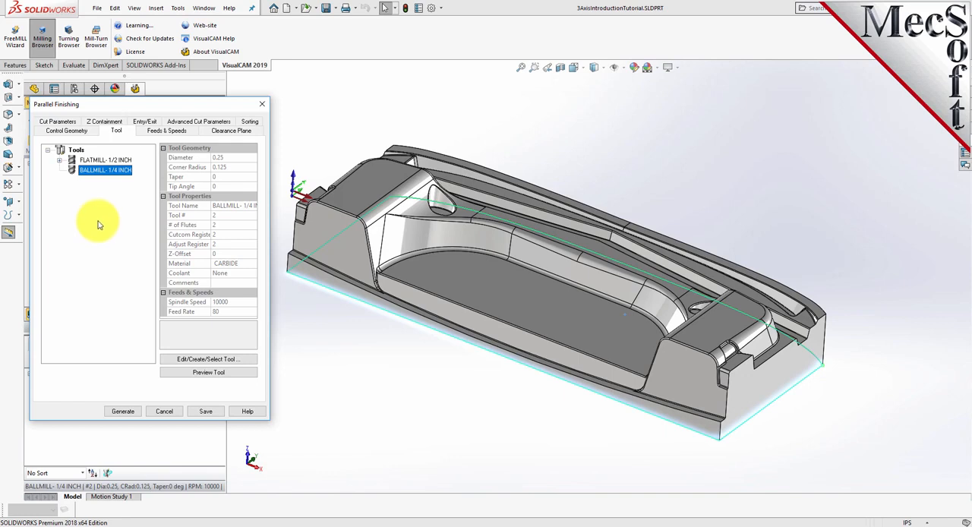
Set the angle of cuts to 45 and the stepover to 25% of tool diameter, and generate the Parallel Finishing toolpath
left_click(58, 122)
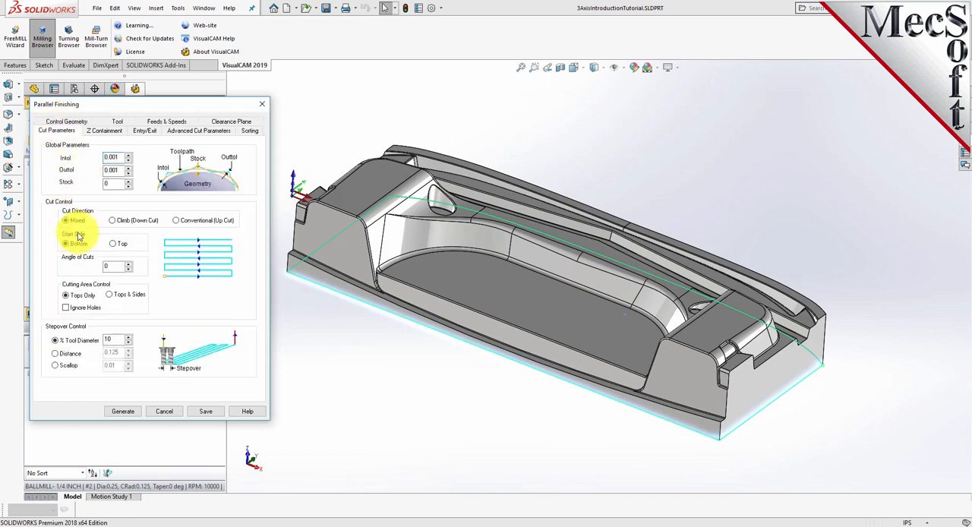
left_click_drag(111, 266, 90, 267)
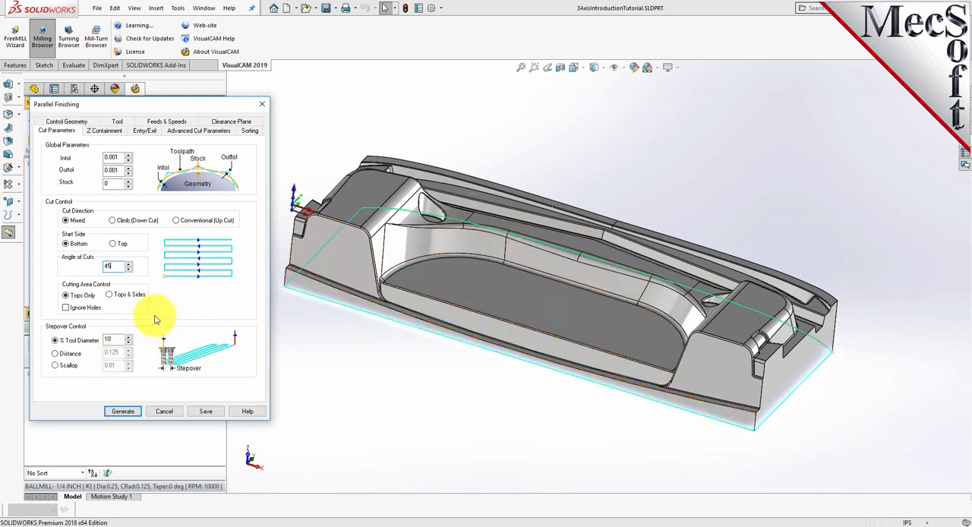
left_click_drag(114, 340, 99, 337)
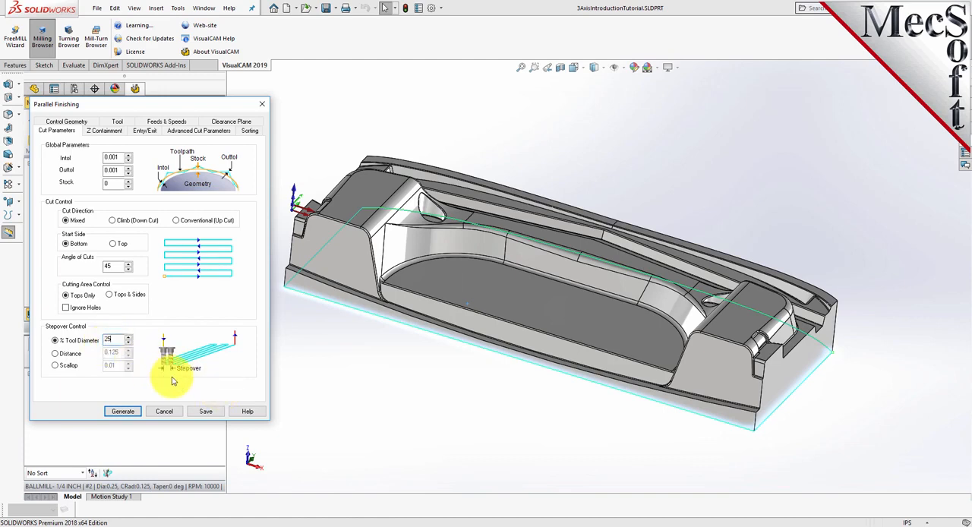
left_click(124, 414)
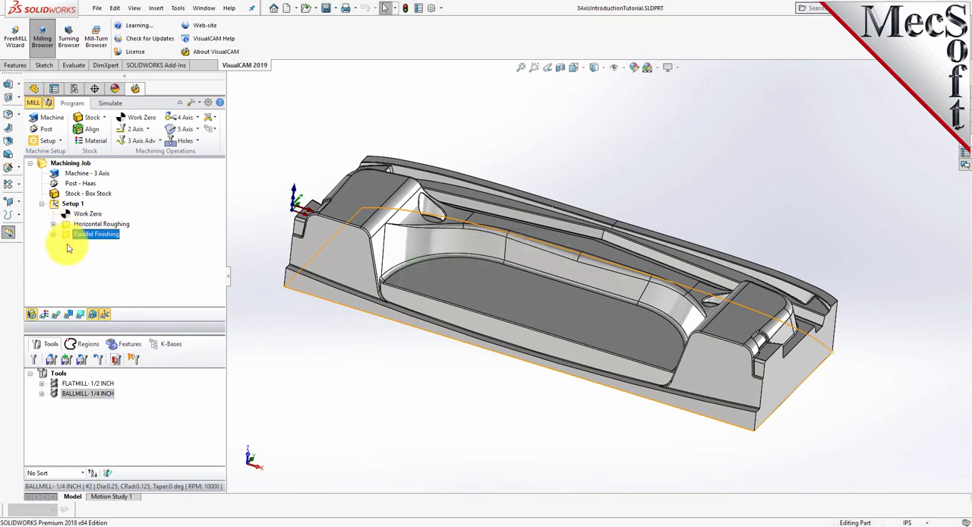
Display the Parallel Finishing toolpath and examine its angled passes up close and across the whole part
left_click(56, 318)
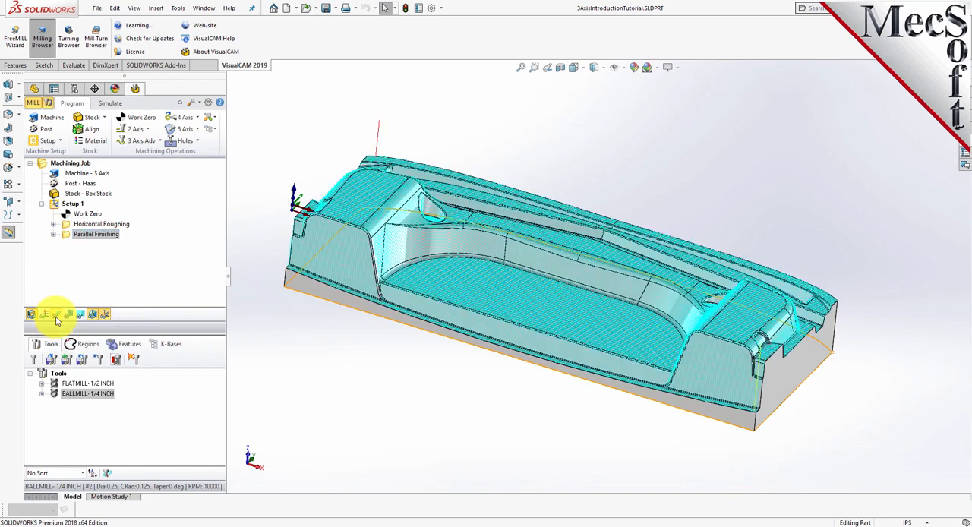
scroll(541, 309, "up", 3)
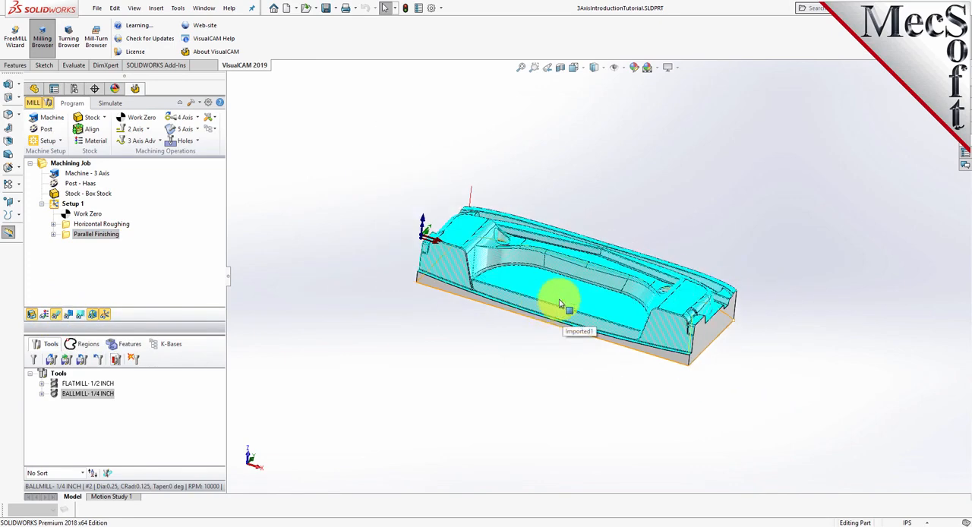
scroll(562, 303, "down", 4)
scroll(615, 303, "down", 5)
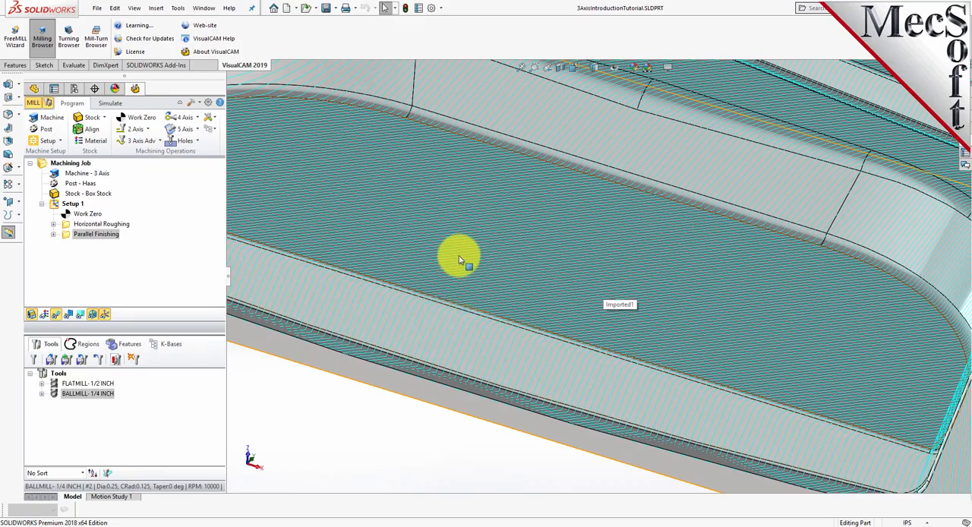
scroll(459, 278, "up", 3)
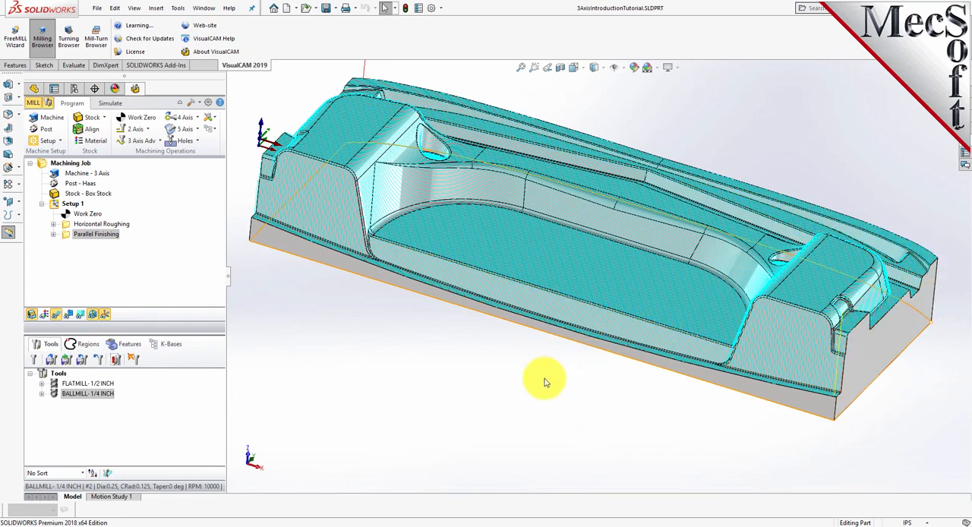
scroll(513, 79, "up", 1)
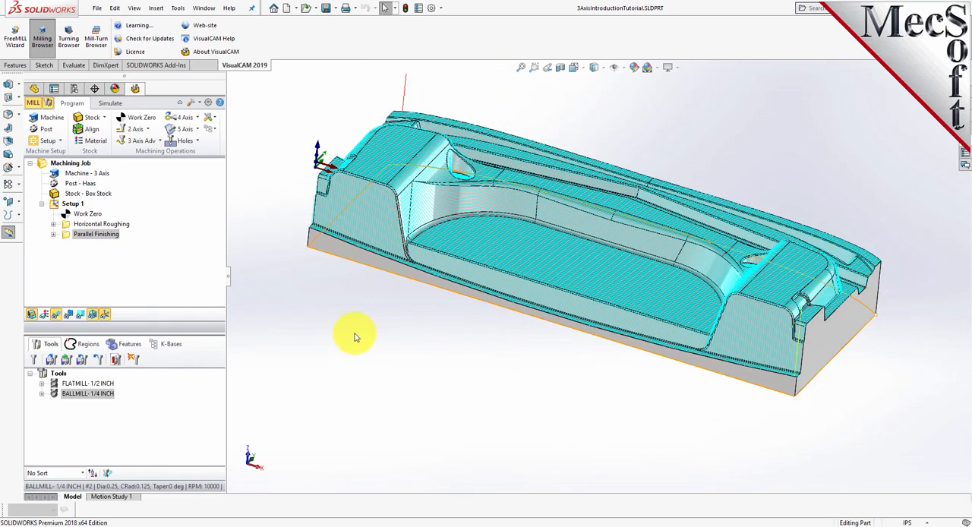
Simulate the Parallel Finishing operation on the roughed stock with the toolpath hidden, and advance the simulation to the end
left_click(67, 234)
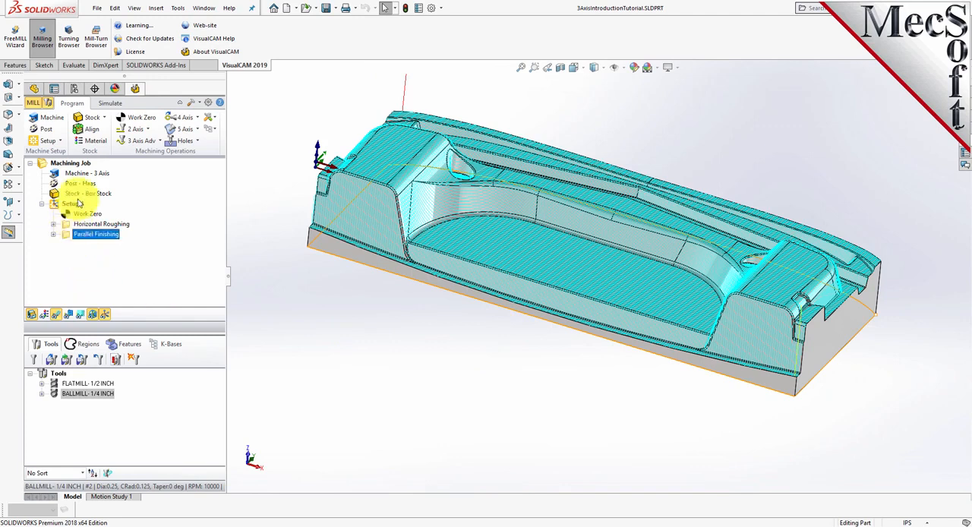
left_click(108, 102)
left_click(113, 131)
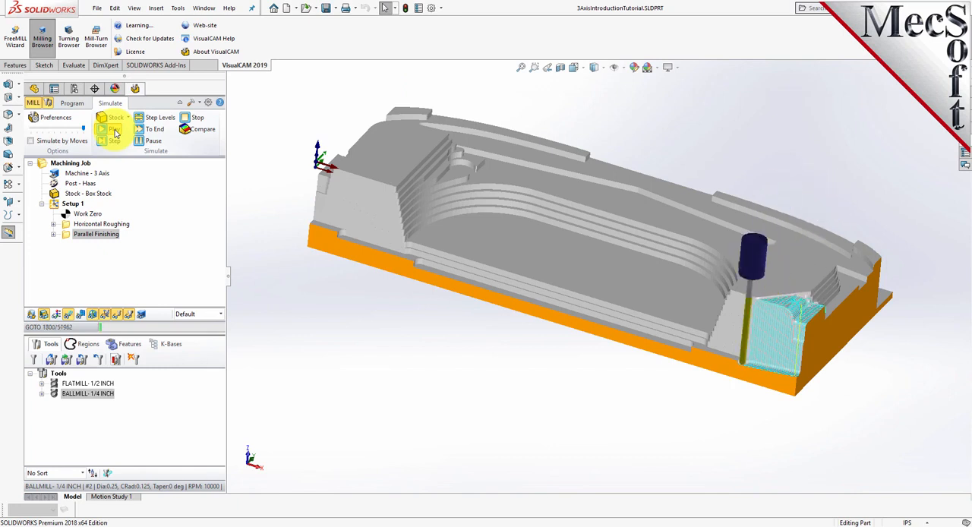
left_click(67, 315)
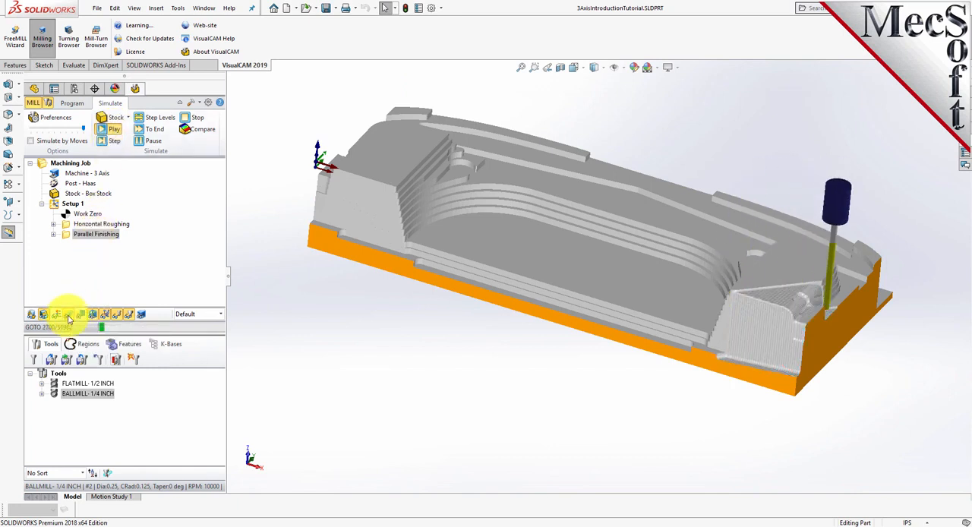
left_click(152, 129)
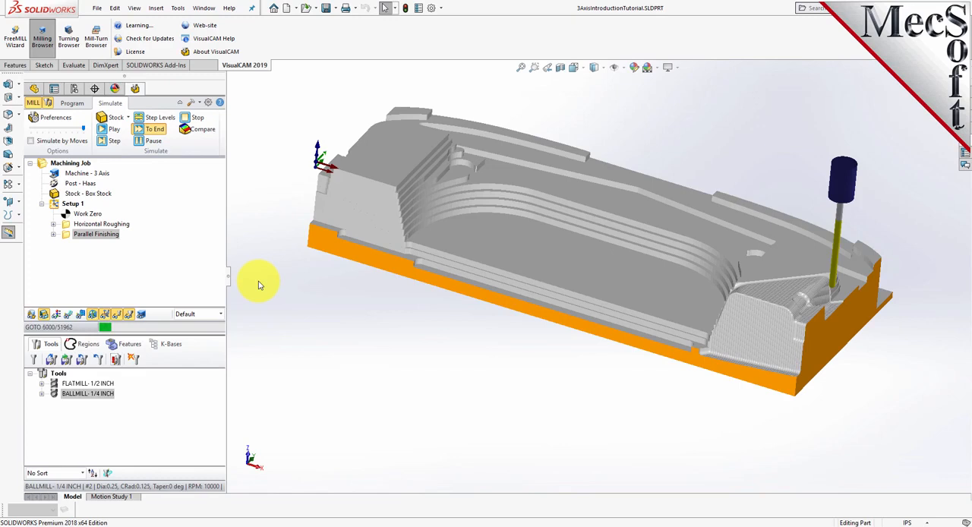
Examine the simulated Parallel Finishing result around the two small pockets and across the whole part
mouse_move(513, 351)
middle_mouse_down()
mouse_move(512, 417)
mouse_move(499, 362)
middle_mouse_up()
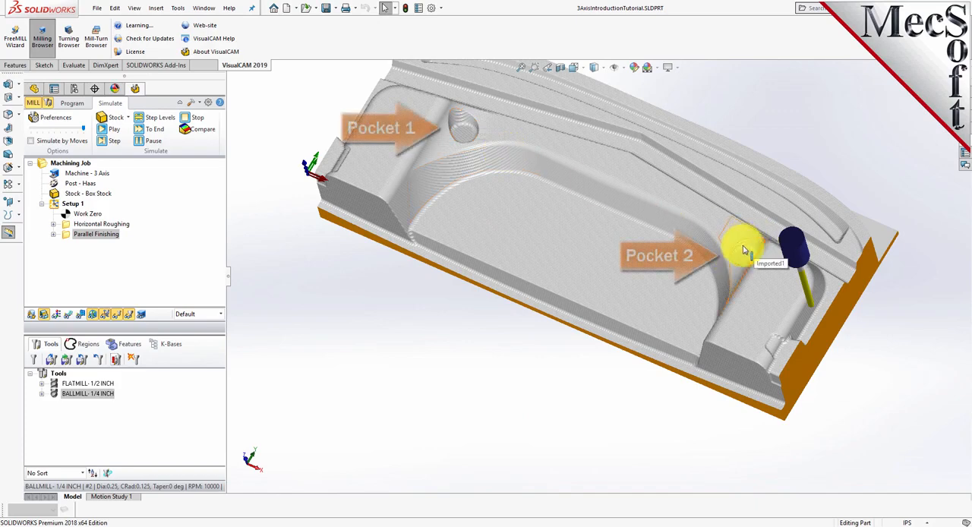
middle_click_drag(524, 388, 534, 312)
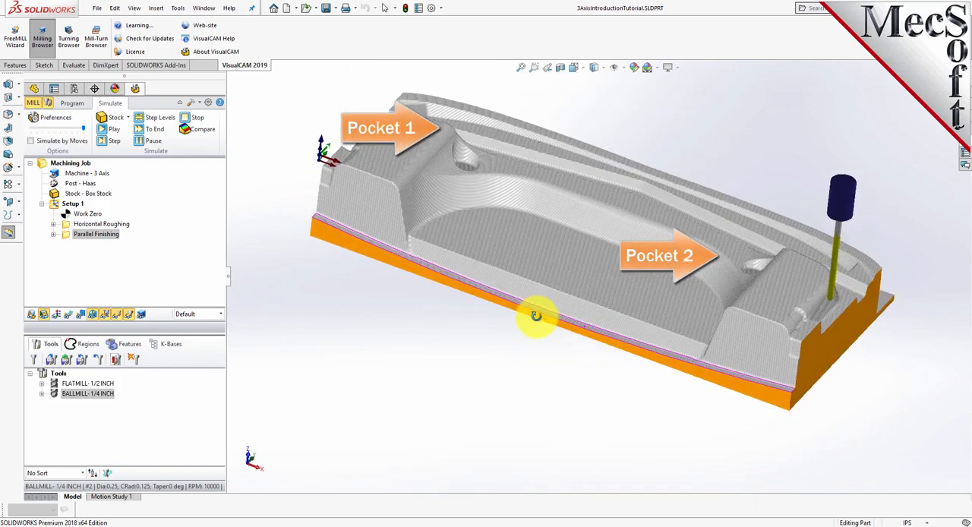
scroll(578, 209, "down", 1)
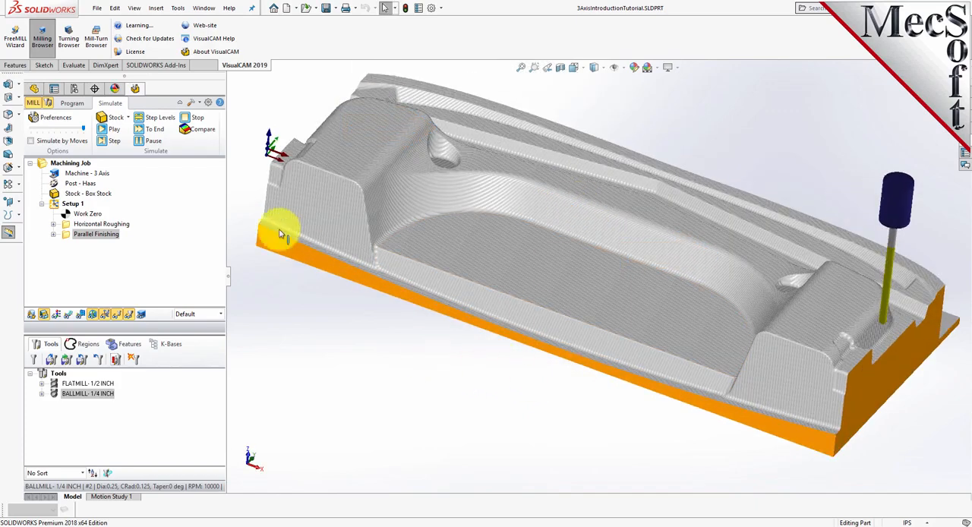
Create a Radial Machining operation and select the three rim edges of the first small pocket as its region
left_click(71, 103)
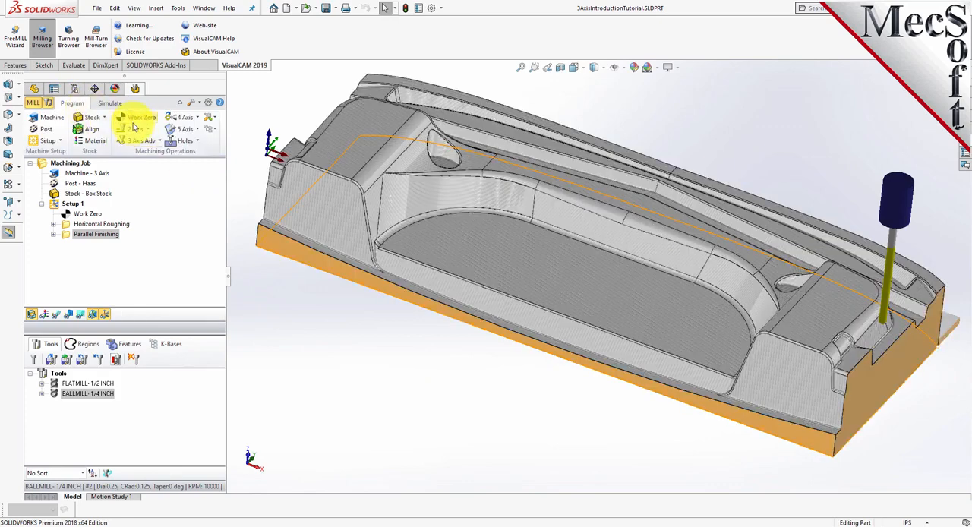
left_click(157, 143)
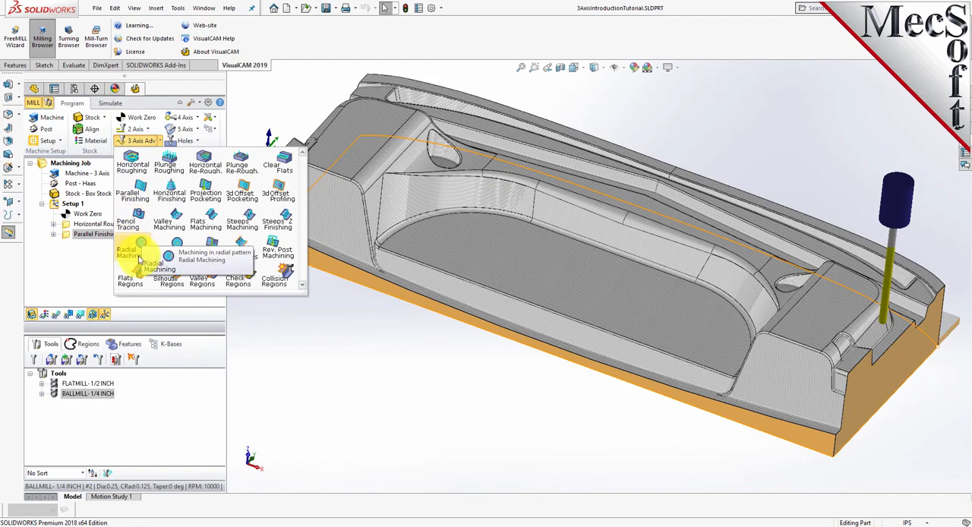
left_click(139, 259)
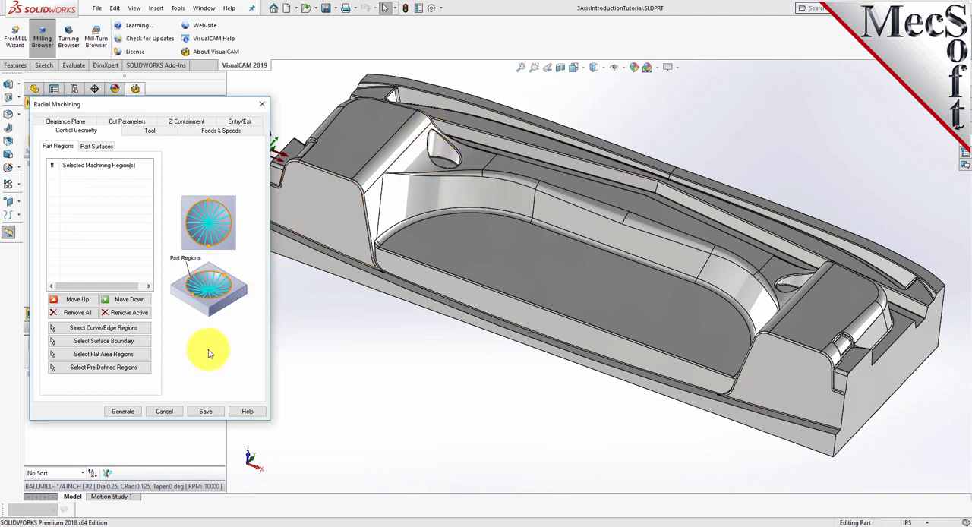
left_click(139, 330)
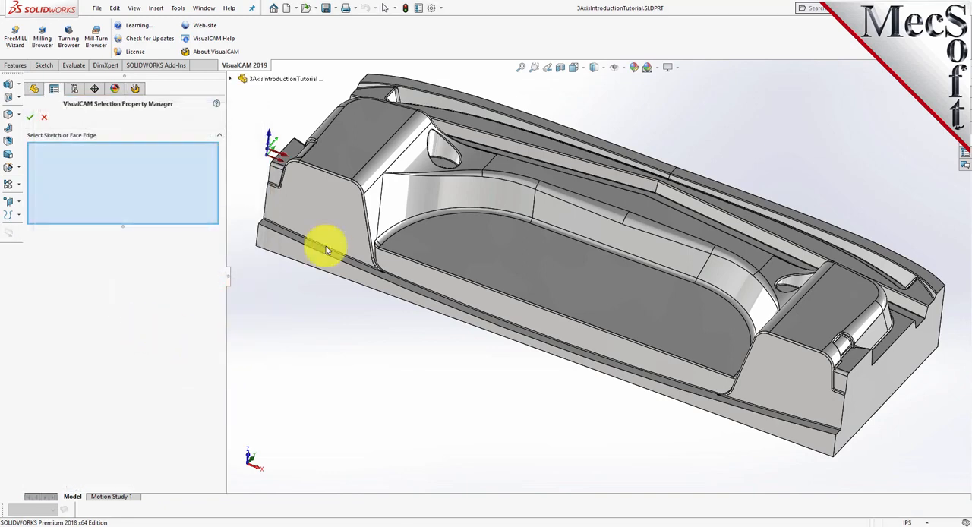
scroll(446, 148, "down", 5)
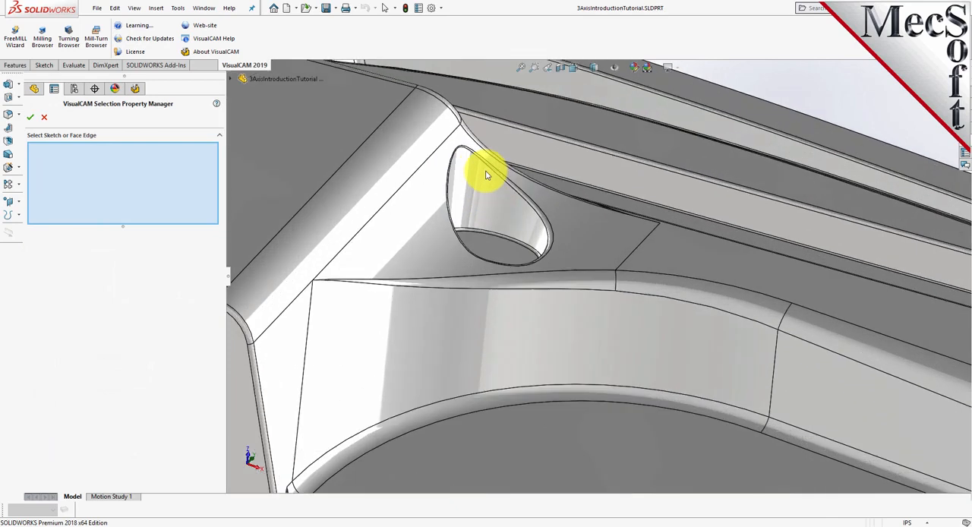
scroll(550, 220, "down", 2)
left_click(544, 224)
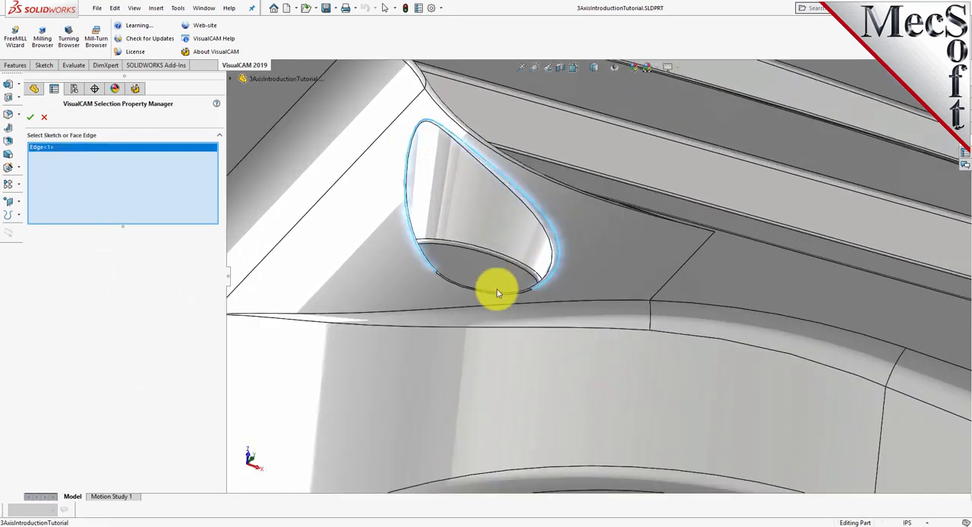
left_click(501, 298)
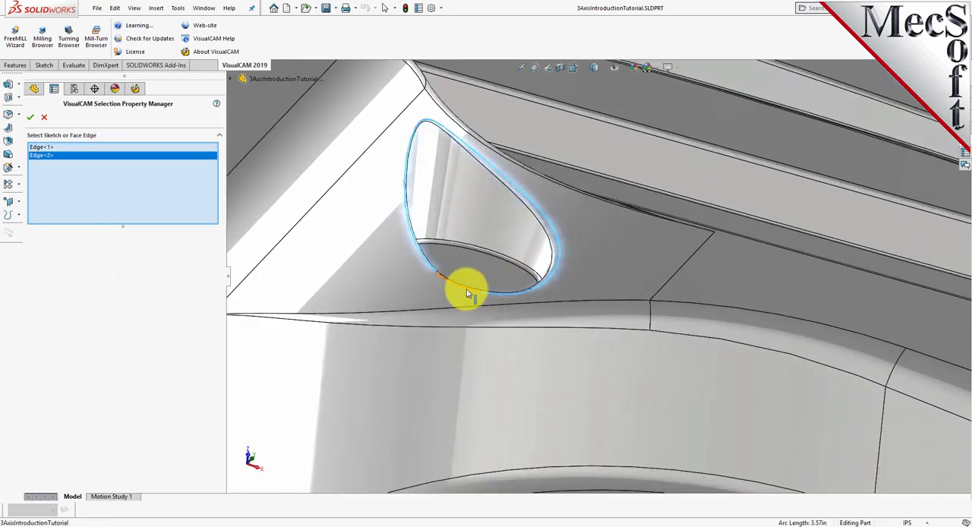
left_click(467, 293)
Add the rim edge loop of the second small pocket to the Radial Machining regions and accept the selection
scroll(349, 252, "up", 6)
scroll(814, 339, "down", 2)
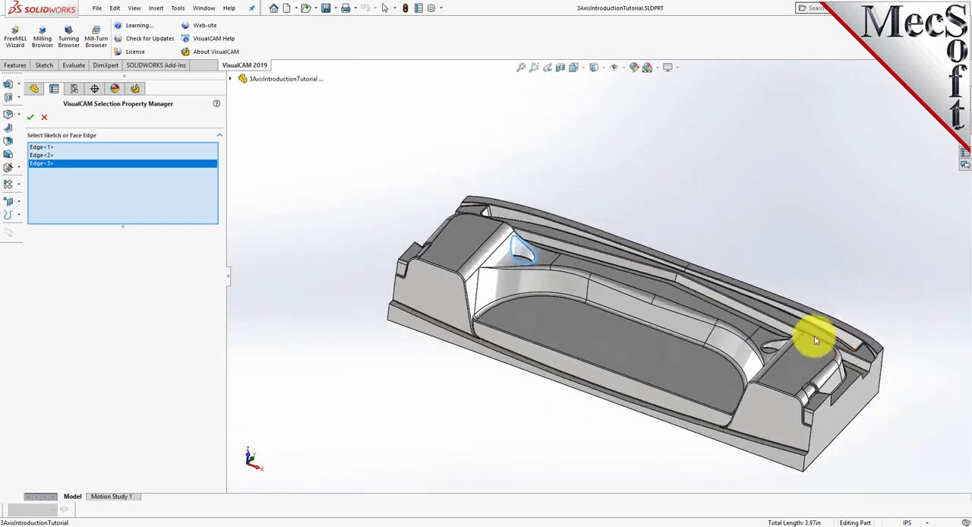
scroll(814, 339, "down", 6)
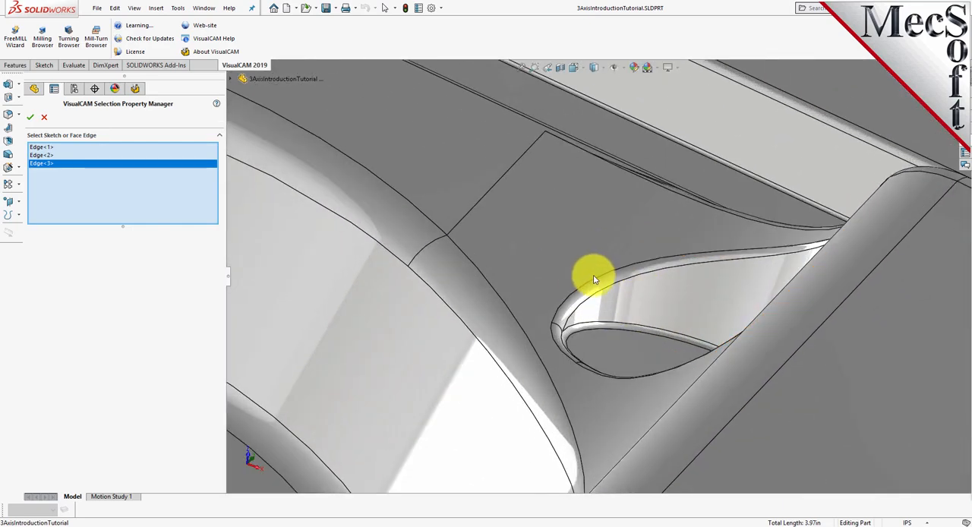
right_click(596, 279)
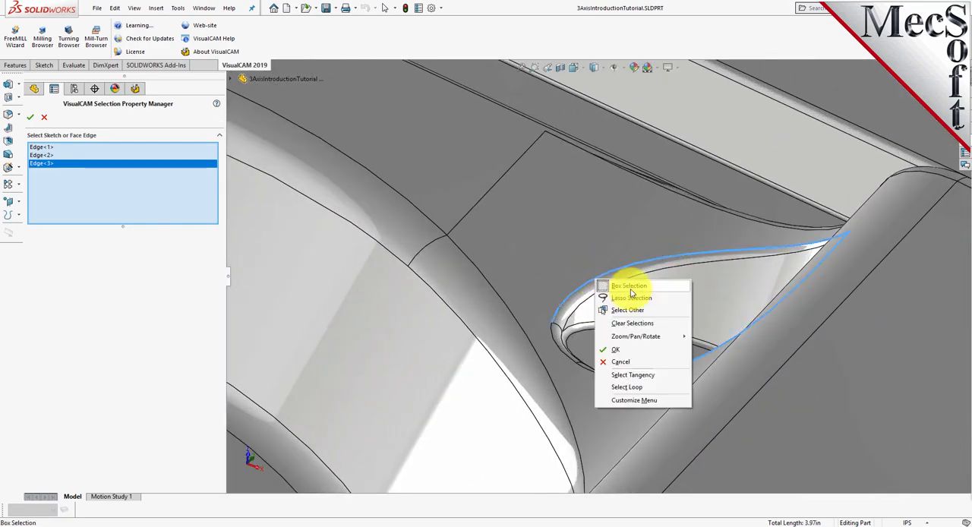
left_click(626, 387)
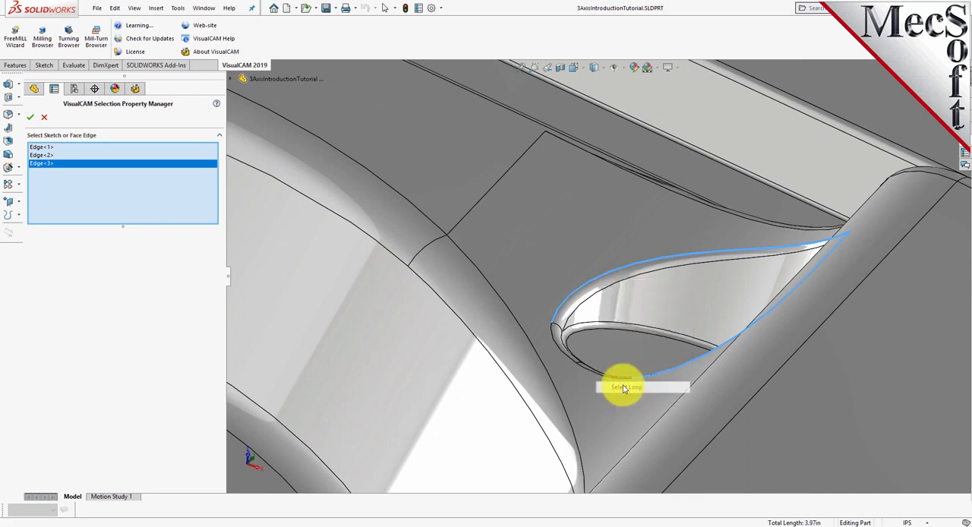
scroll(706, 321, "up", 8)
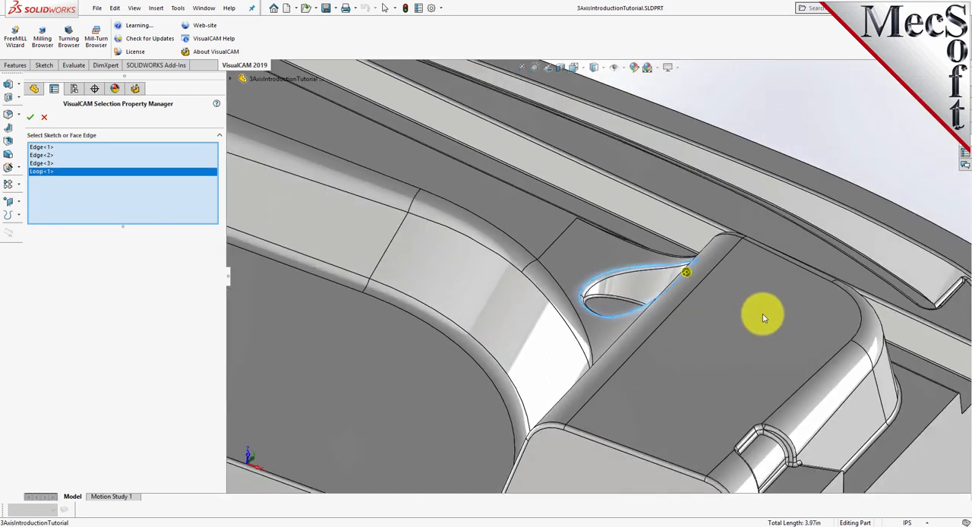
scroll(781, 322, "up", 3)
scroll(468, 248, "down", 3)
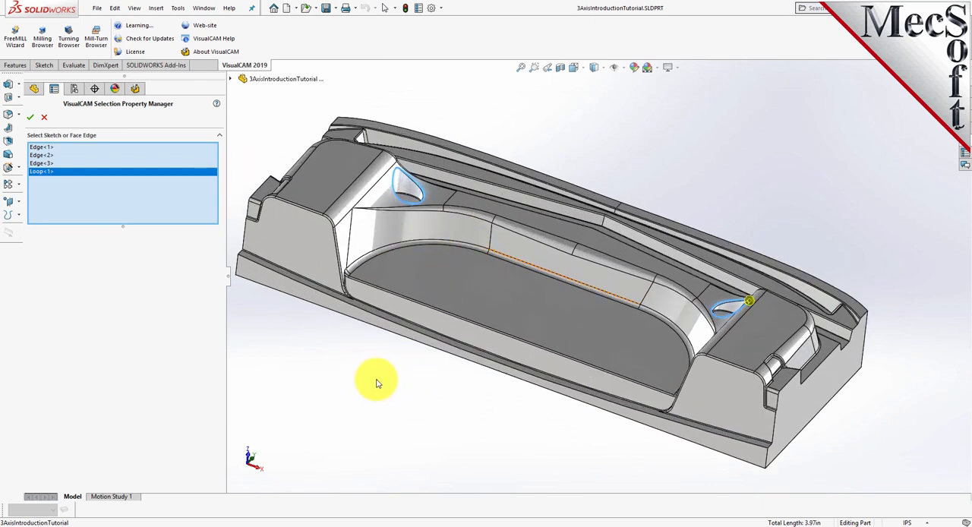
left_click(29, 120)
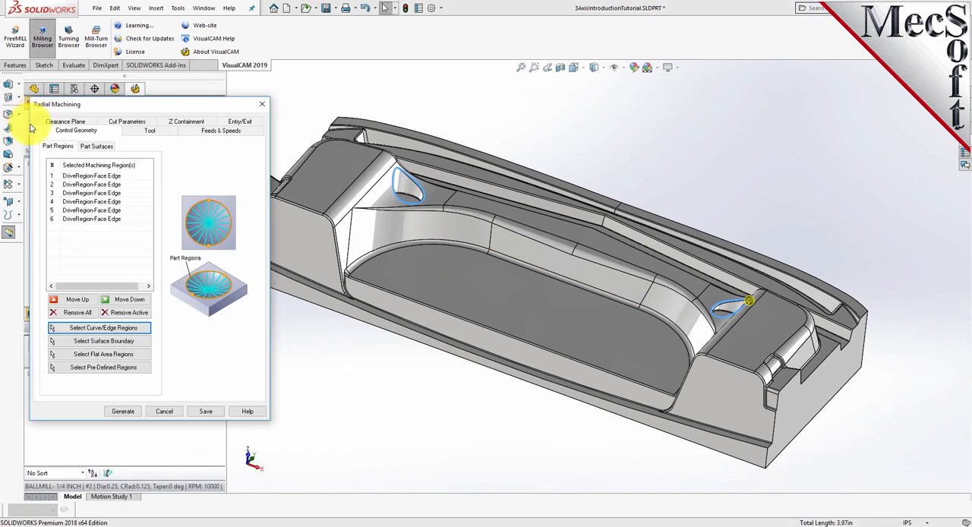
left_click(331, 379)
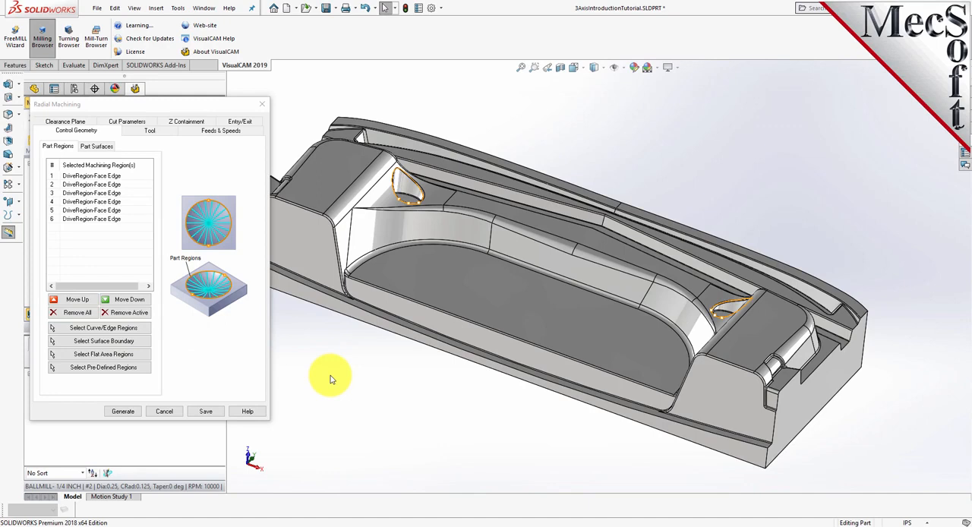
Check that BALLMILL- 1/4 INCH is the tool, set the stepover to 15% of tool diameter, and generate the Radial Machining toolpath
left_click(151, 131)
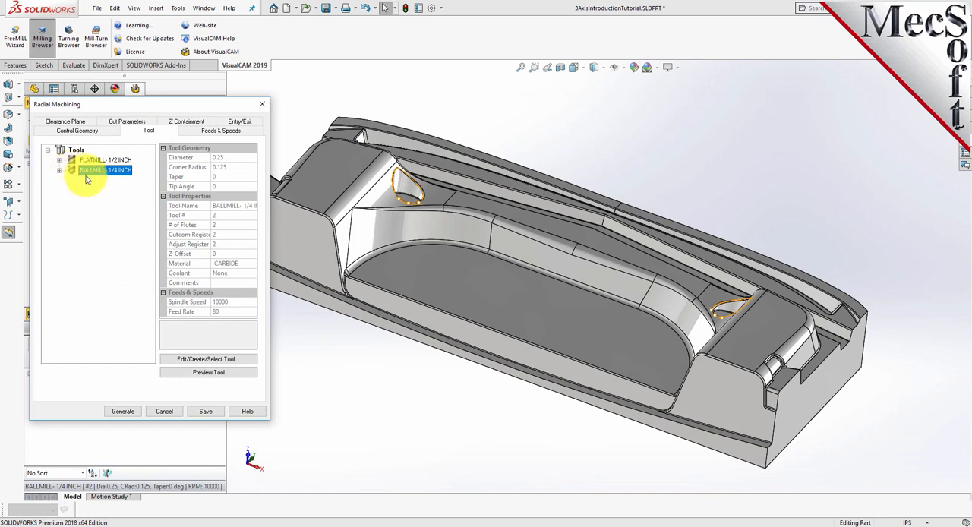
left_click(127, 123)
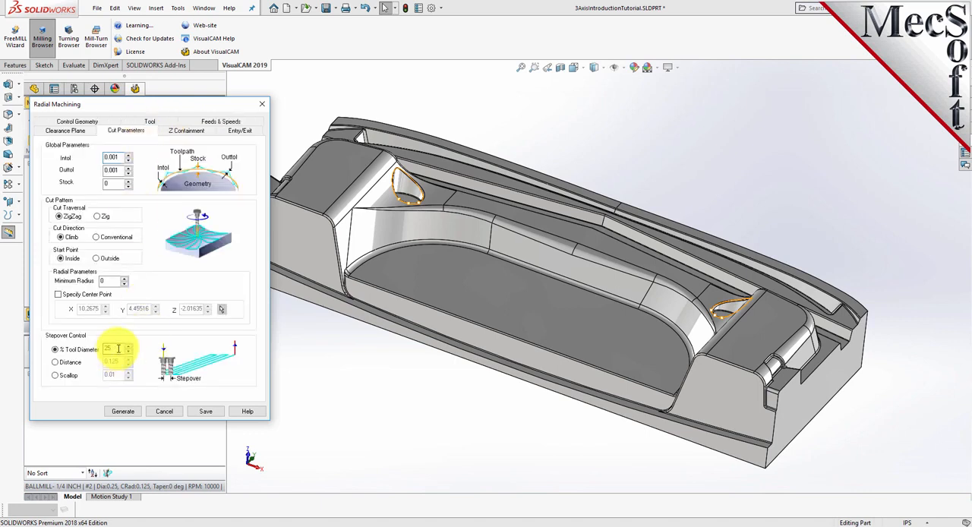
left_click_drag(121, 348, 95, 347)
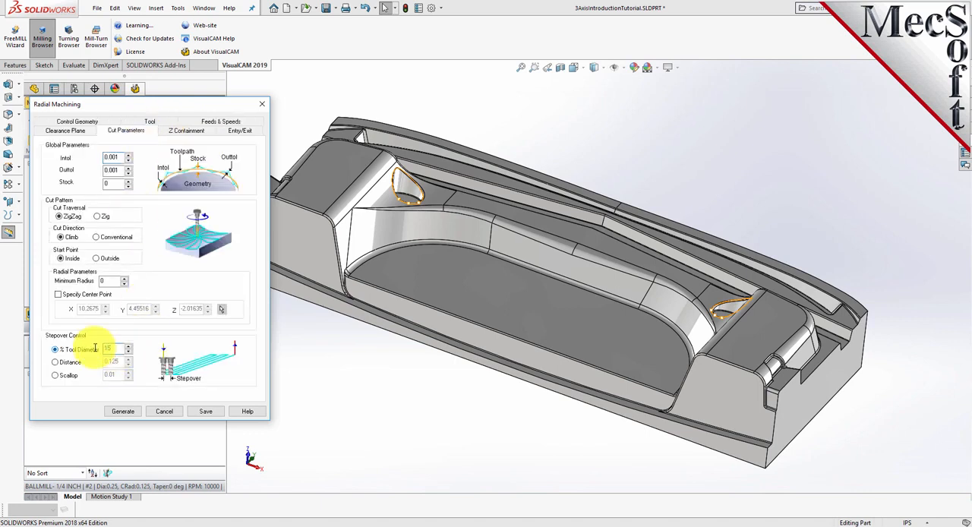
left_click(126, 412)
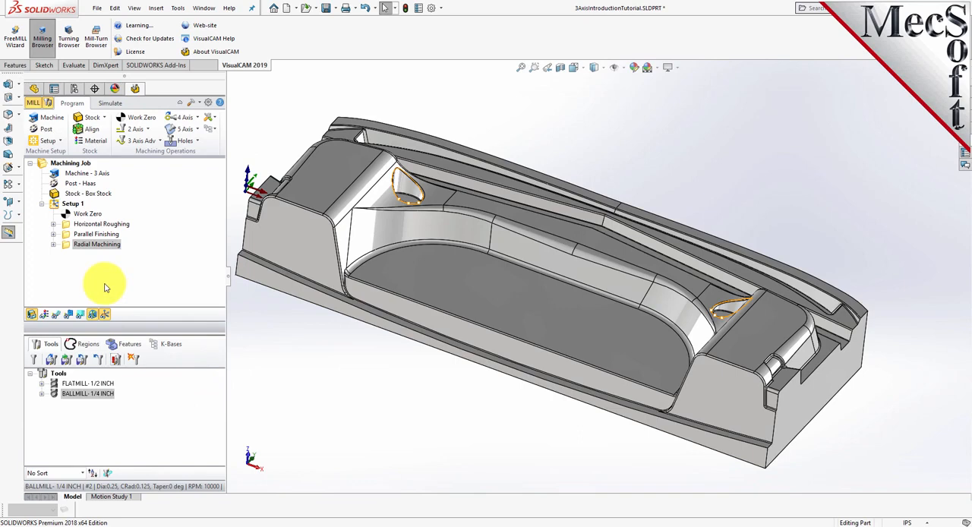
Display the Radial Machining toolpath and examine its radial passes up close and over both pockets
left_click(95, 244)
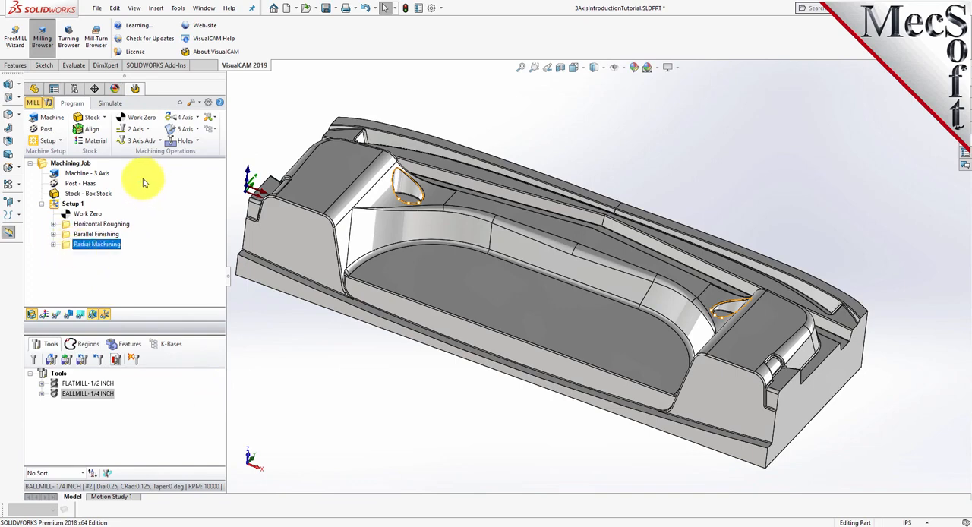
scroll(401, 178, "up", 3)
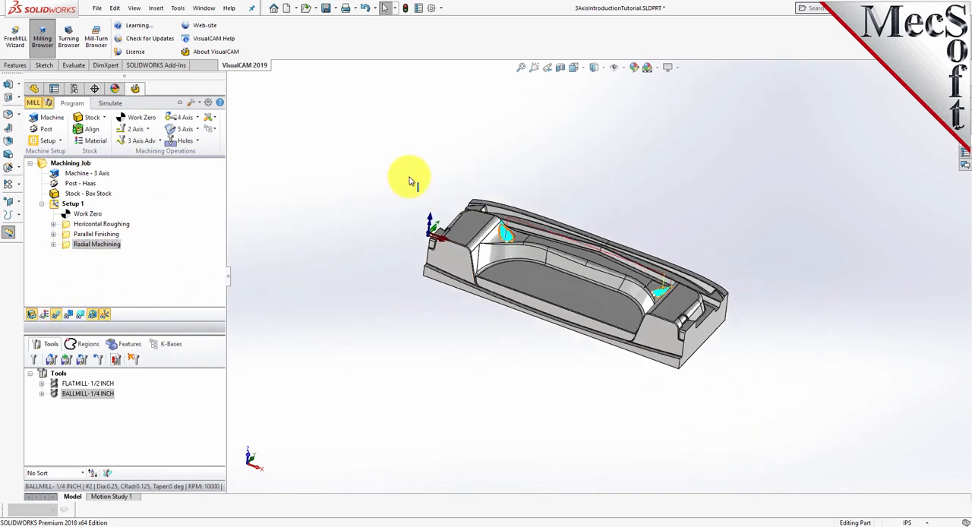
scroll(504, 223, "down", 8)
scroll(504, 267, "down", 6)
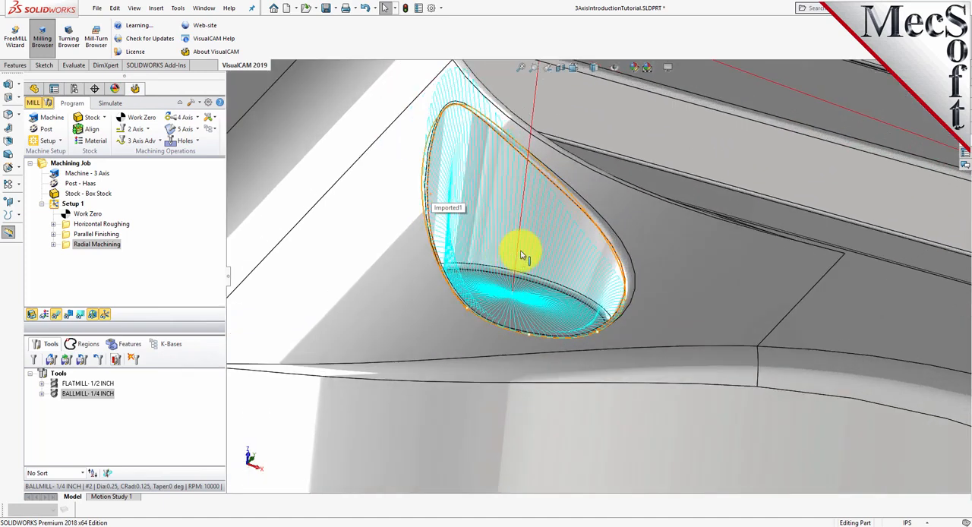
middle_click_drag(481, 130, 435, 137)
scroll(435, 138, "down", 10)
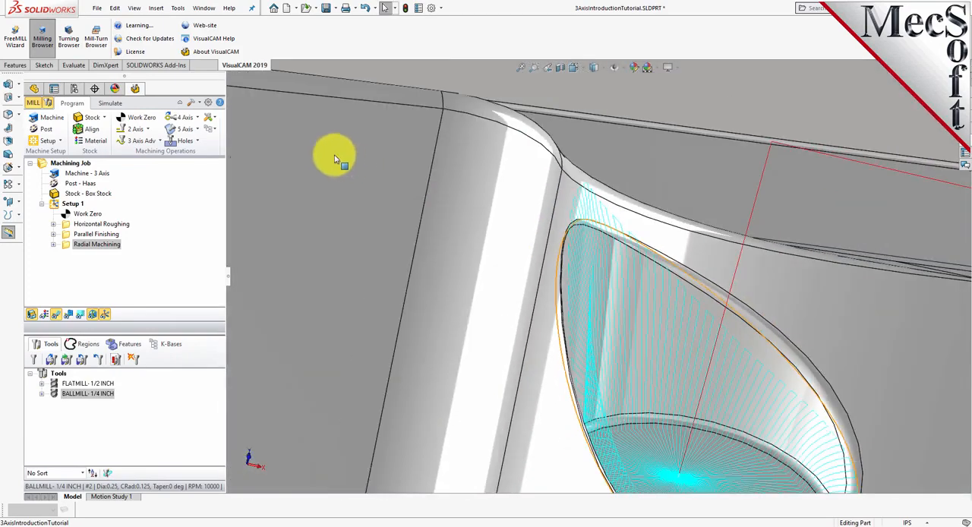
scroll(759, 315, "up", 3)
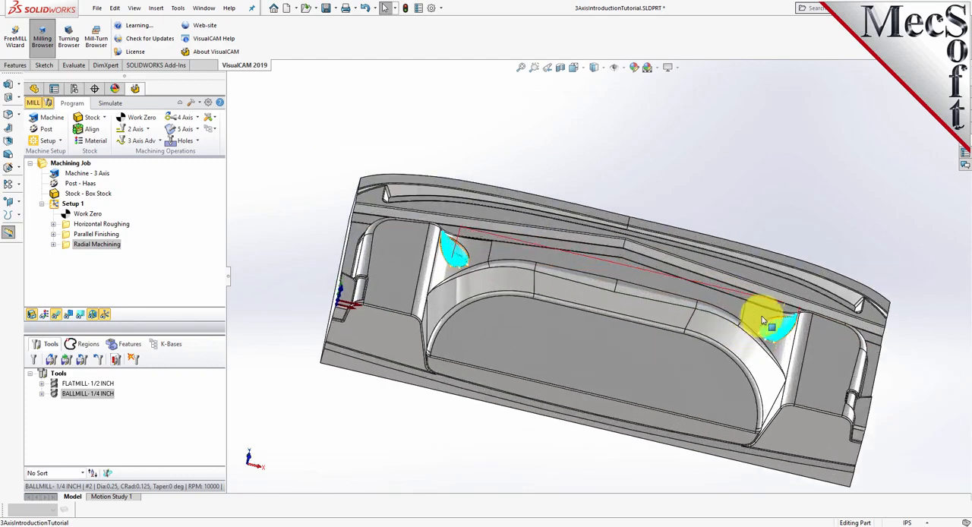
Simulate the Radial Machining operation and examine the cut surfaces of both small pockets and the whole part
left_click(110, 103)
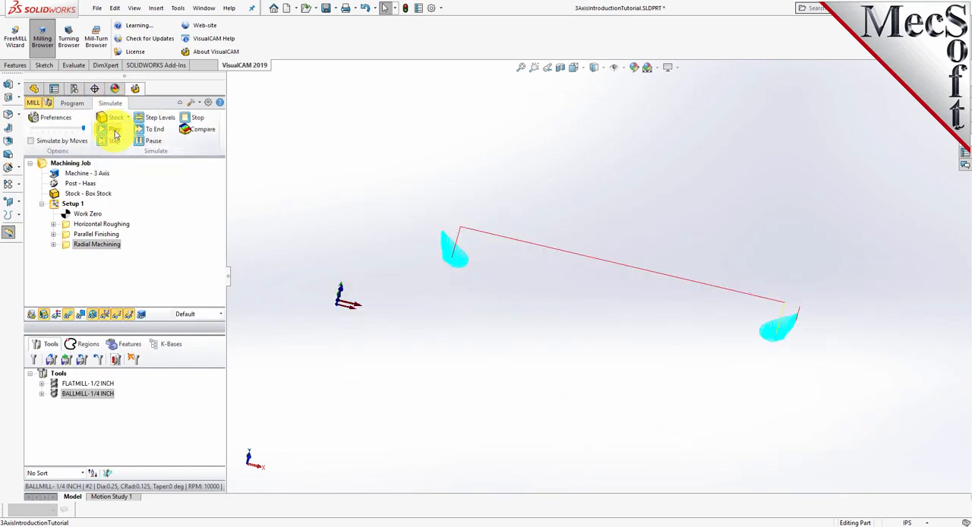
left_click(114, 130)
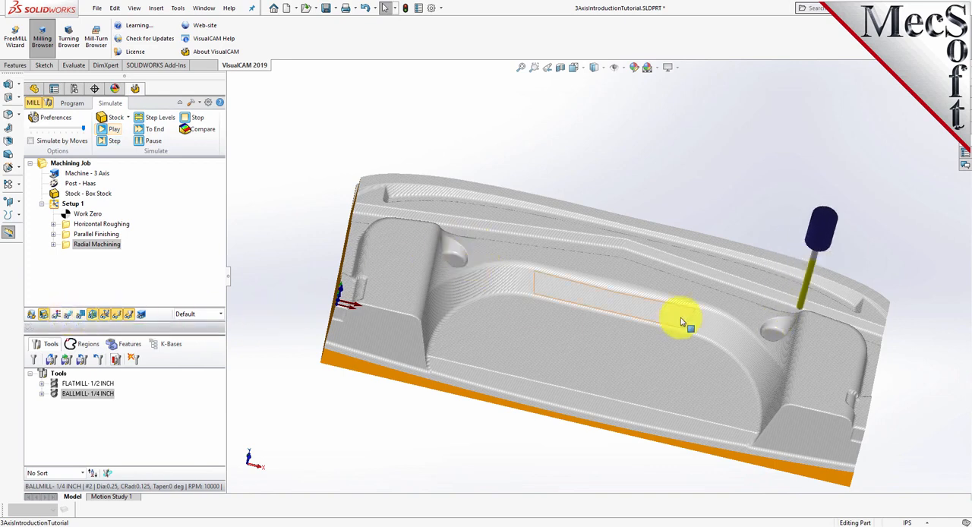
scroll(732, 308, "up", 2)
scroll(648, 289, "down", 6)
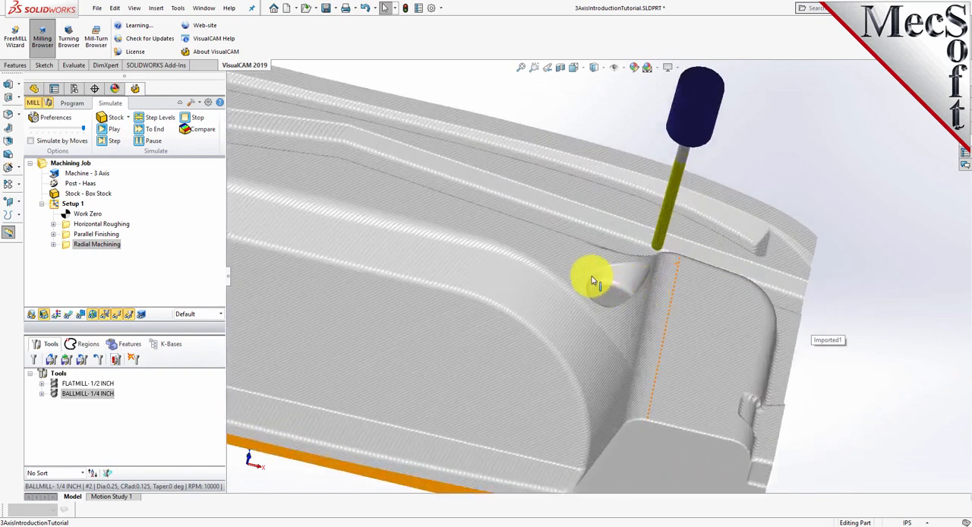
scroll(595, 281, "down", 3)
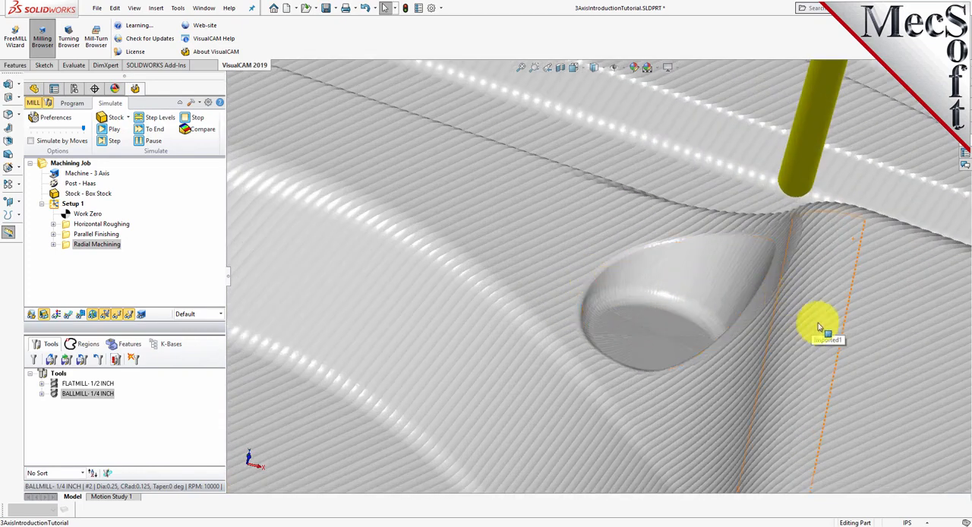
scroll(868, 311, "up", 5)
scroll(915, 304, "up", 3)
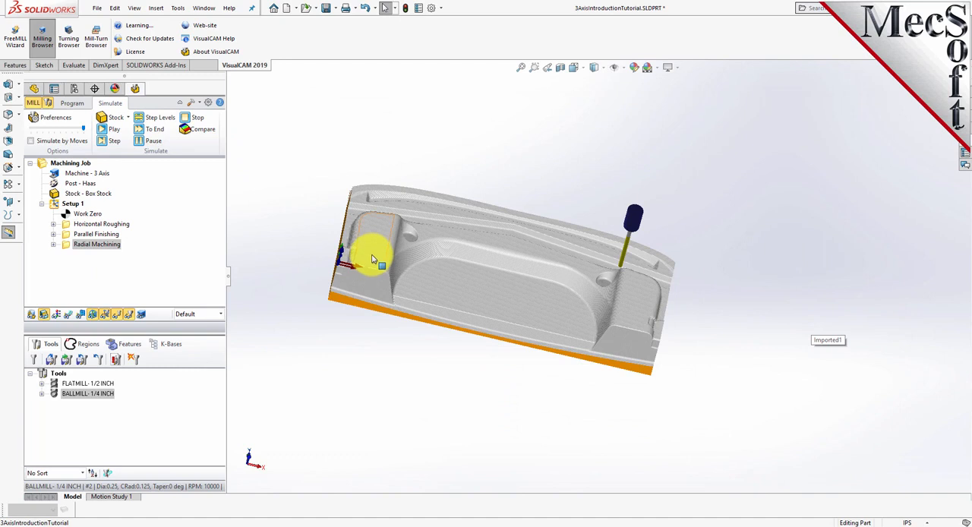
scroll(373, 257, "down", 2)
middle_click_drag(623, 432, 610, 401)
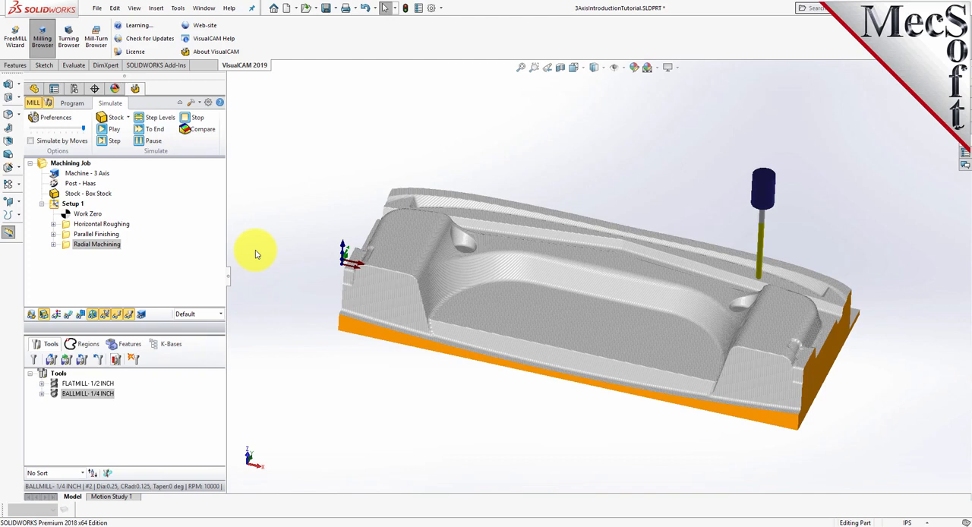
Post-process Setup 1 with the Haas post and save the G-code as 3AxisIntroductionTutorial_Setup 1.nc
left_click(71, 103)
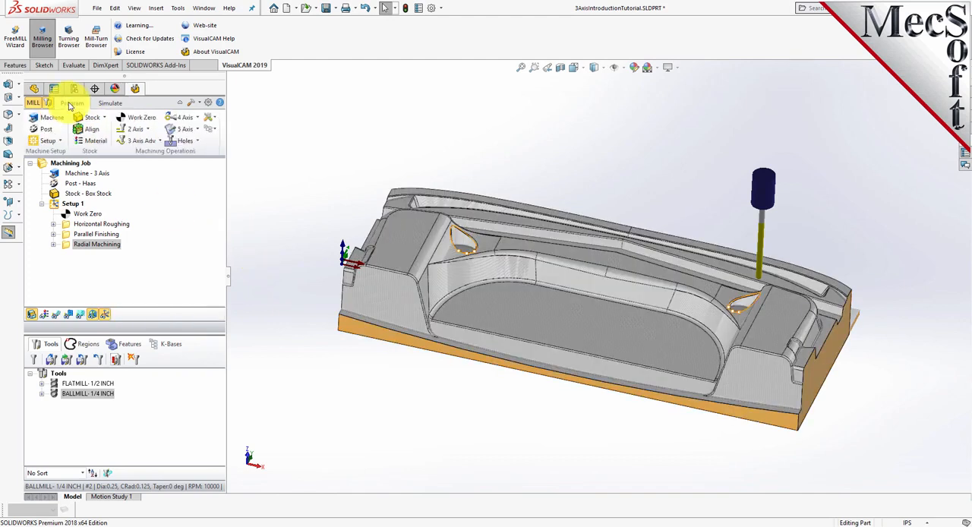
left_click(56, 205)
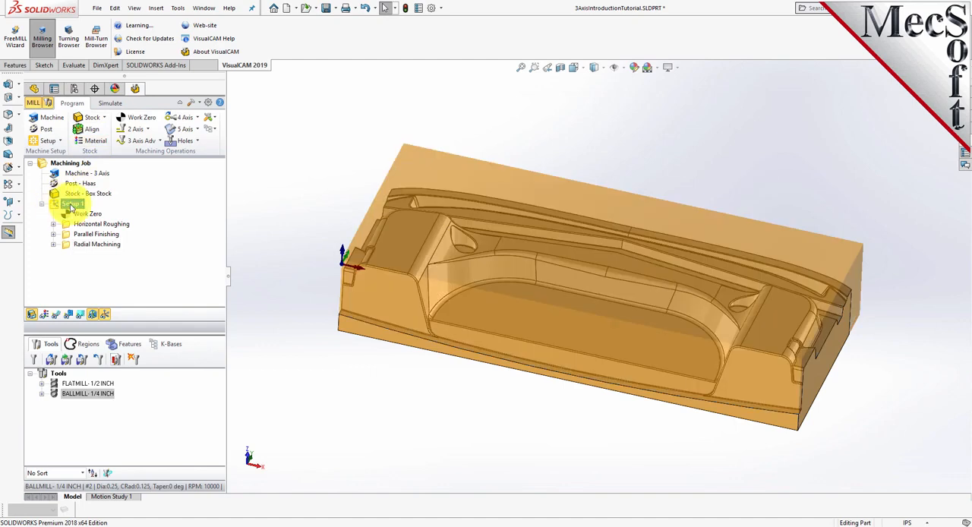
right_click(71, 207)
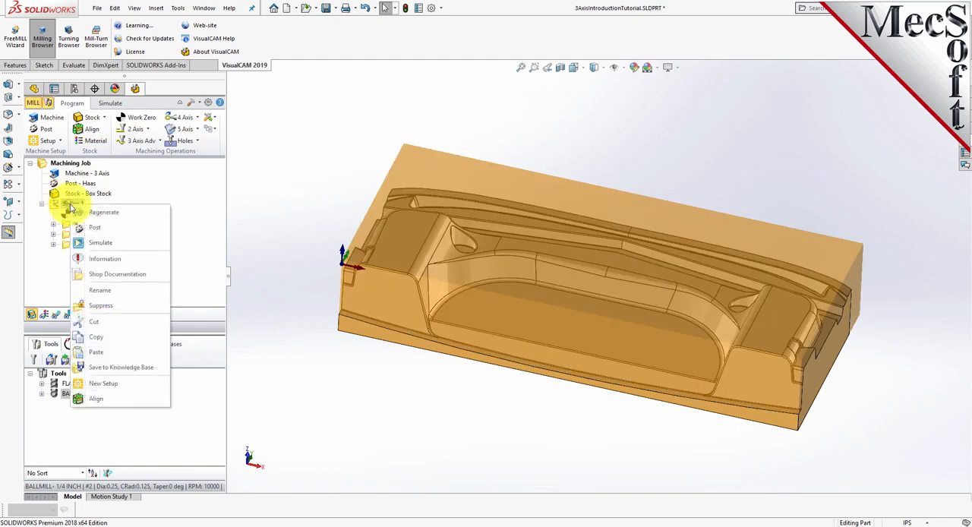
left_click(137, 228)
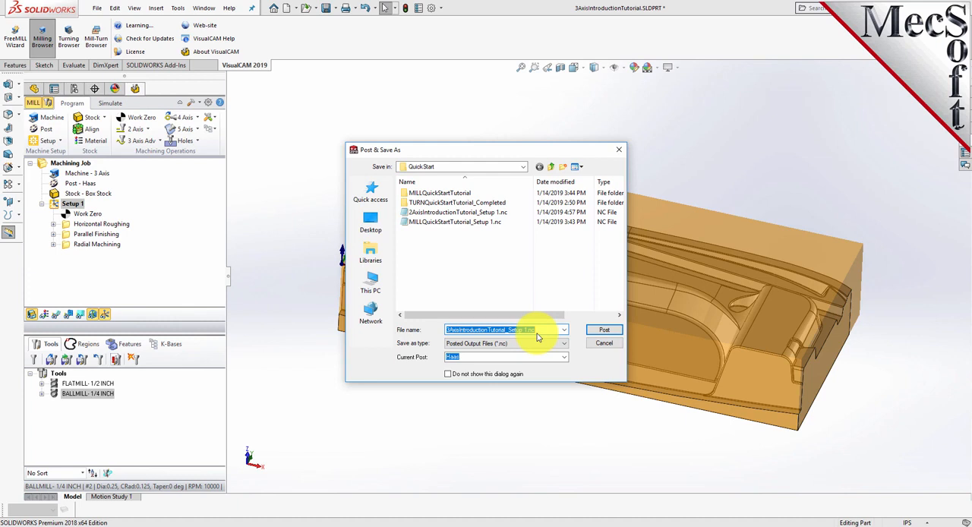
left_click(608, 332)
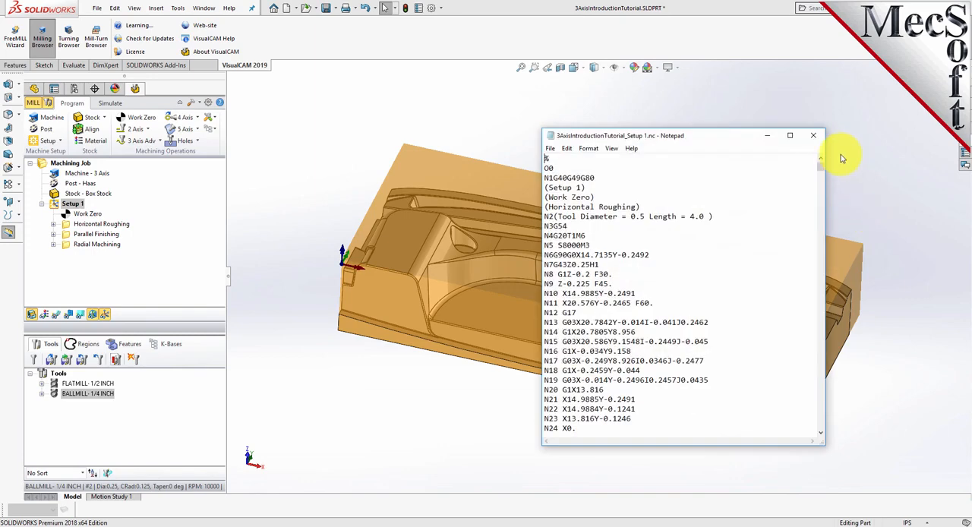
Review the start of the posted G-code, highlight the Horizontal Roughing comment line, and close the file
left_click_drag(819, 172, 709, 245)
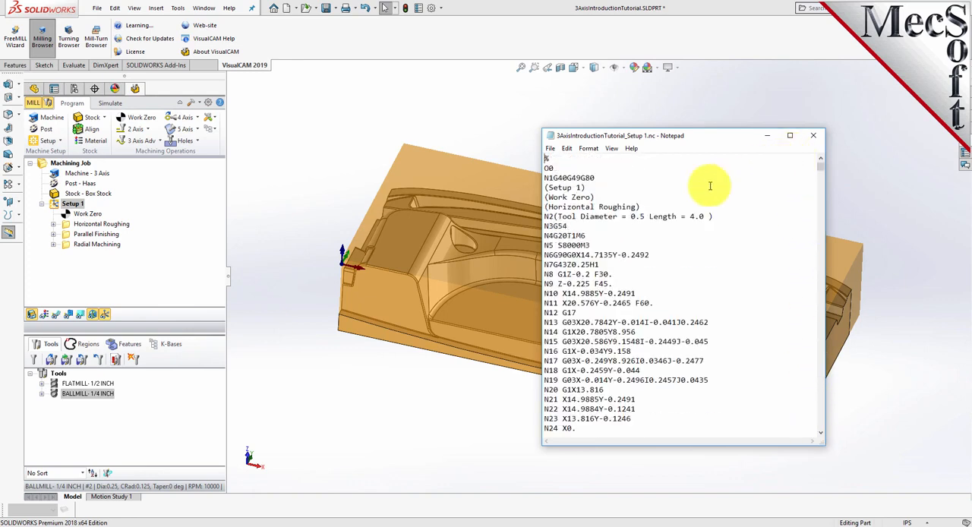
left_click_drag(643, 210, 543, 207)
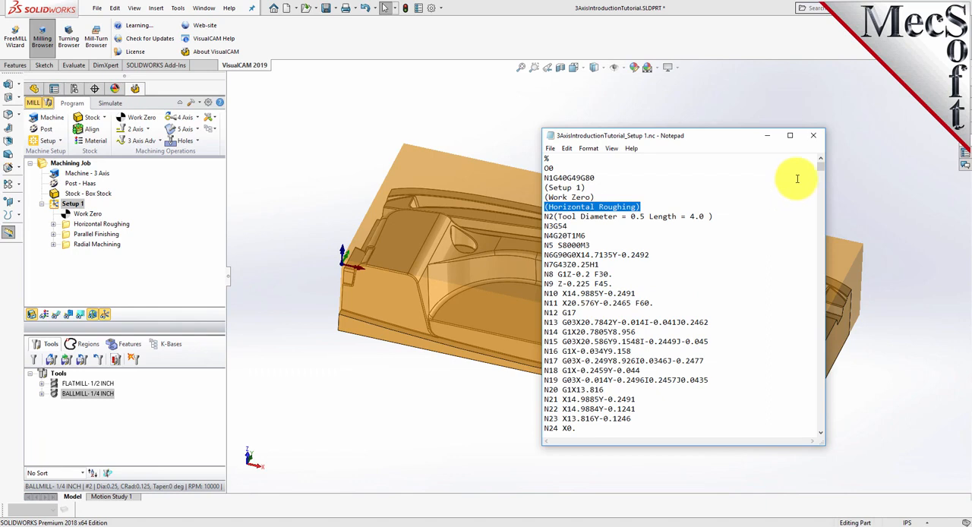
left_click(813, 136)
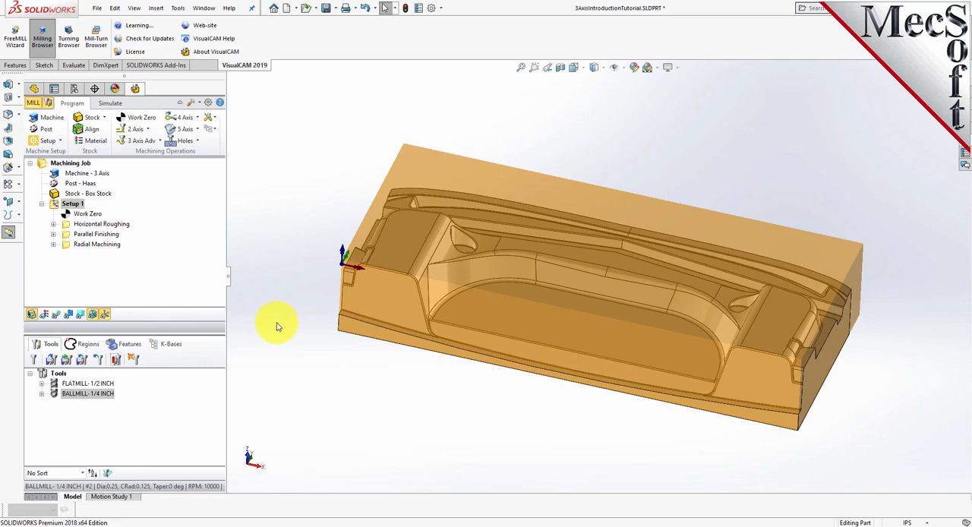
Display the machining operations information for Setup 1 and review each operation's tool, feed and machine time plus the setup total
right_click(80, 207)
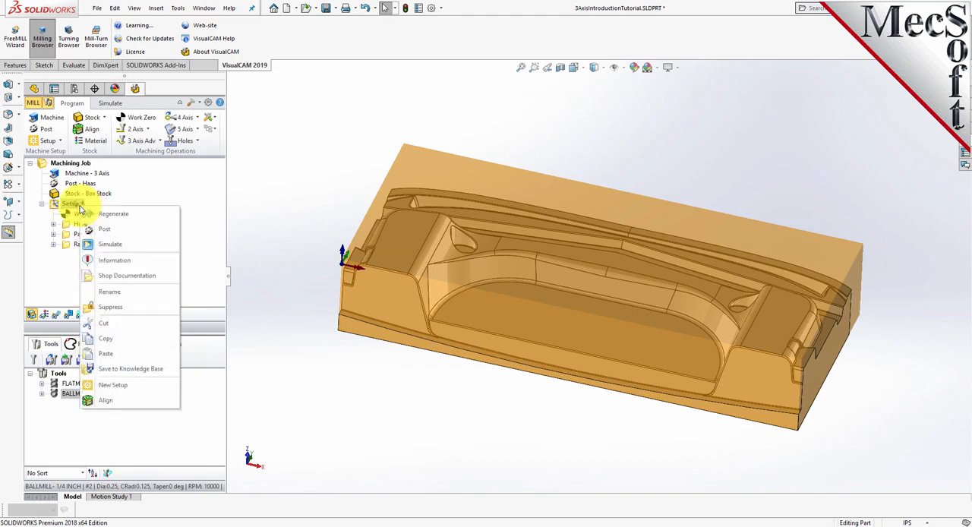
left_click(151, 263)
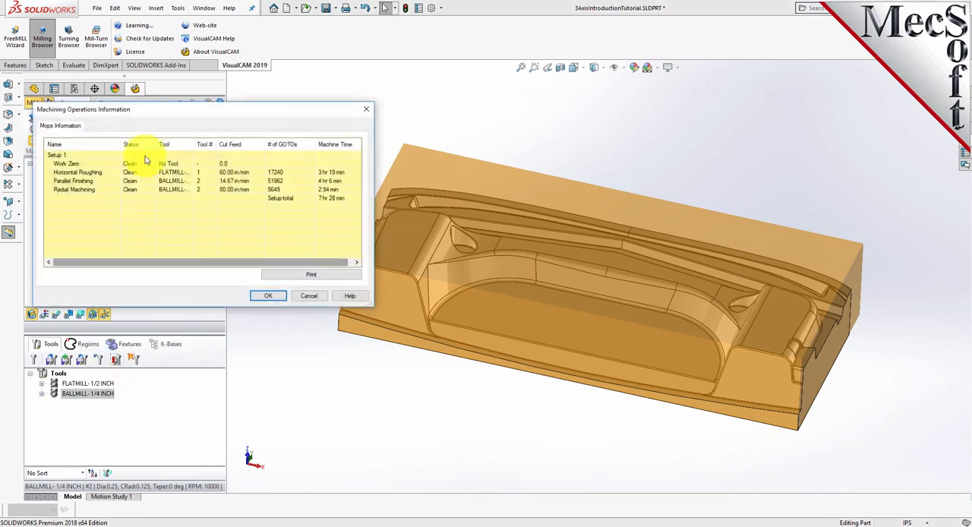
left_click_drag(167, 110, 372, 151)
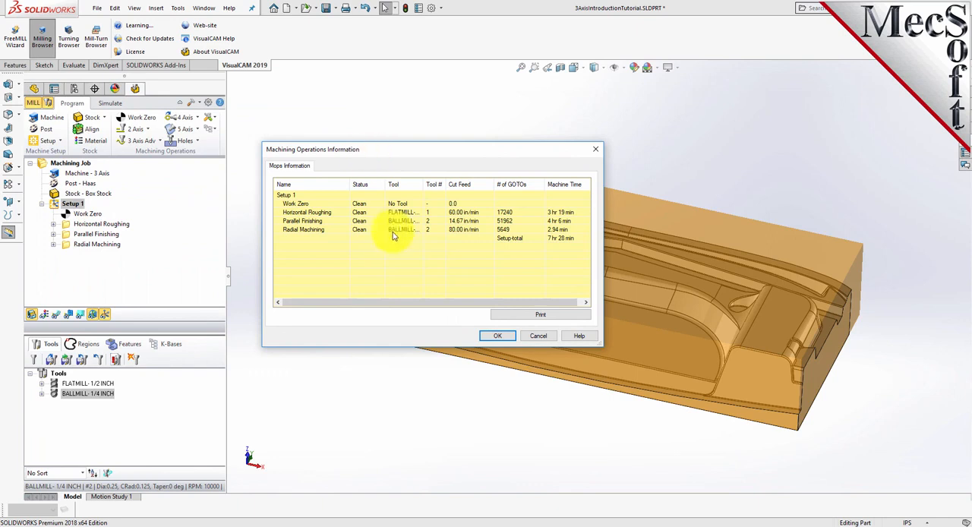
left_click(327, 213)
left_click(322, 221)
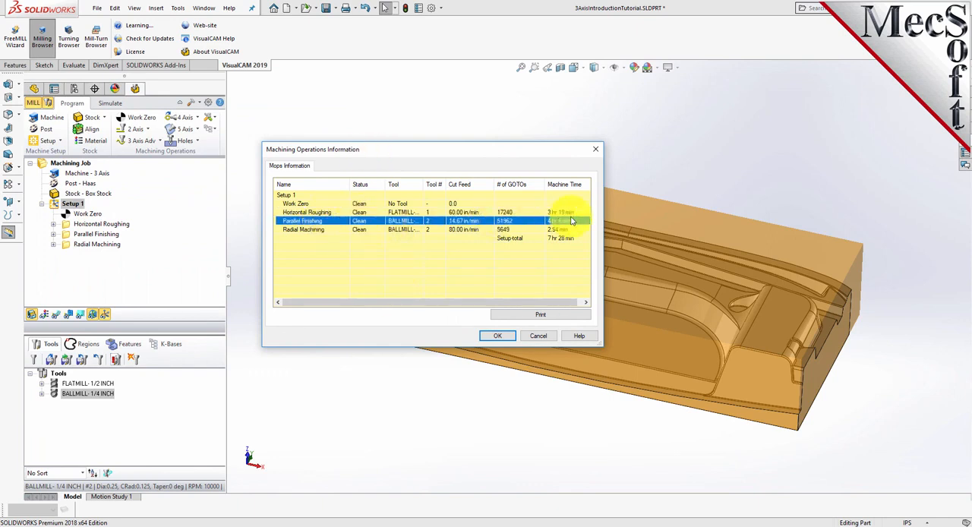
left_click(303, 229)
left_click(514, 239)
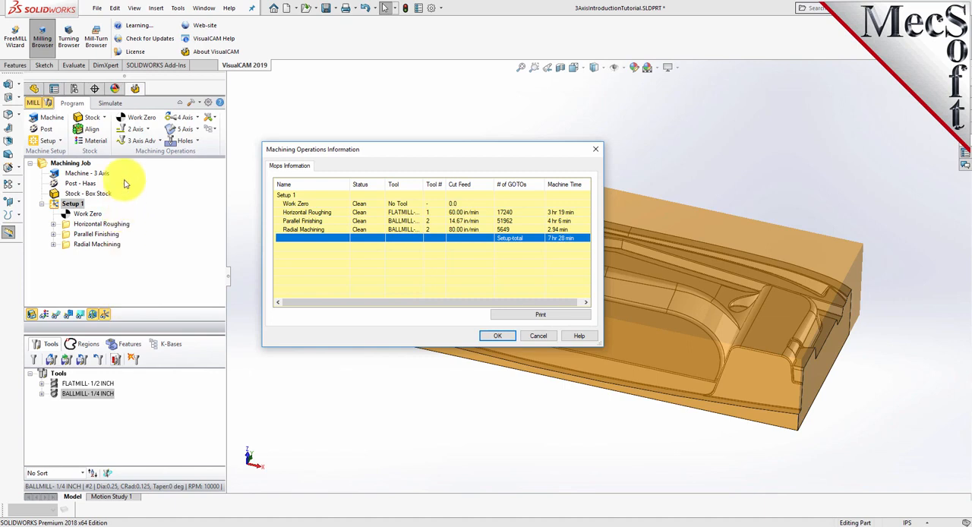
left_click(507, 339)
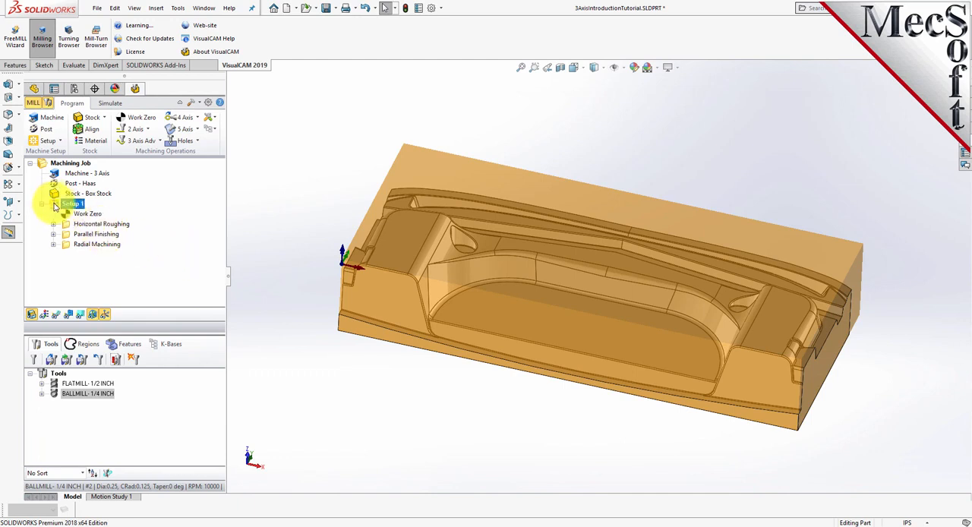
Generate shop documentation for Setup 1 using Template2 and save it as 3AxisIntroductionTutorial.html
right_click(81, 205)
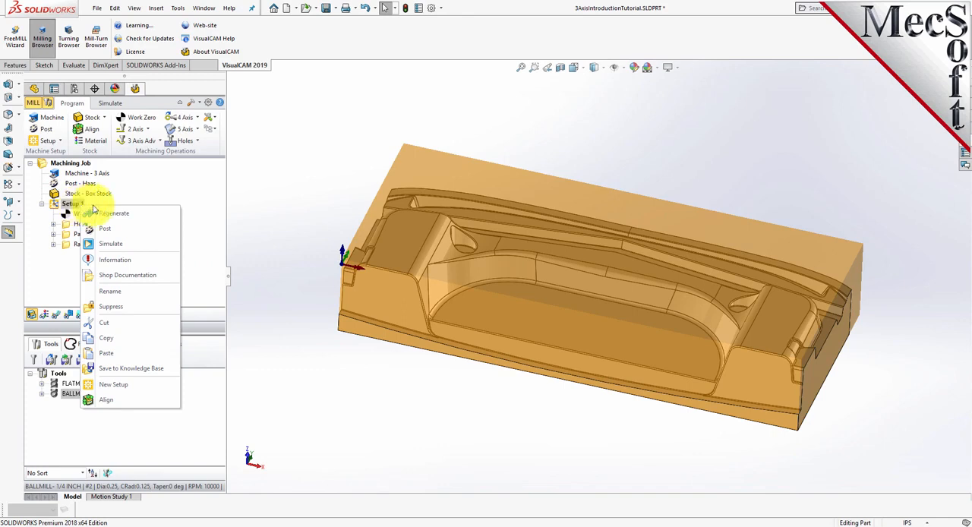
left_click(161, 275)
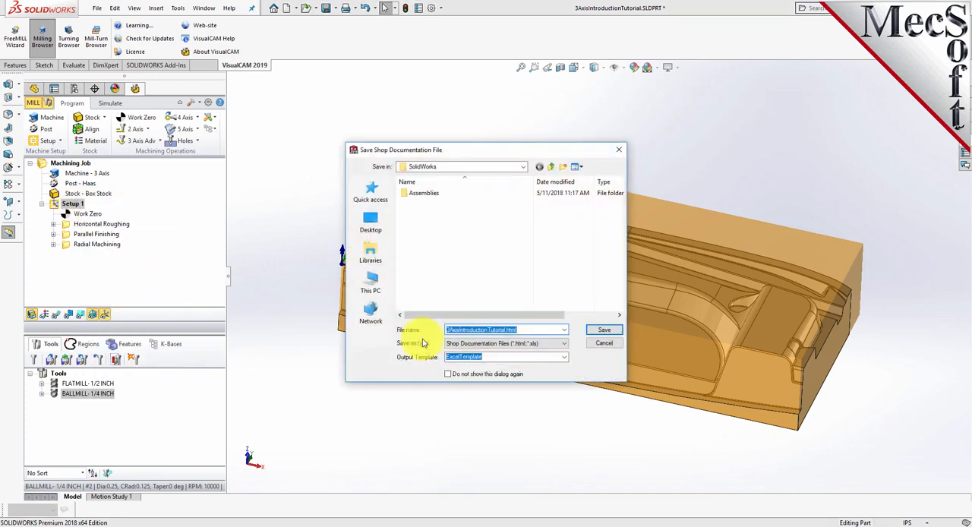
left_click(564, 357)
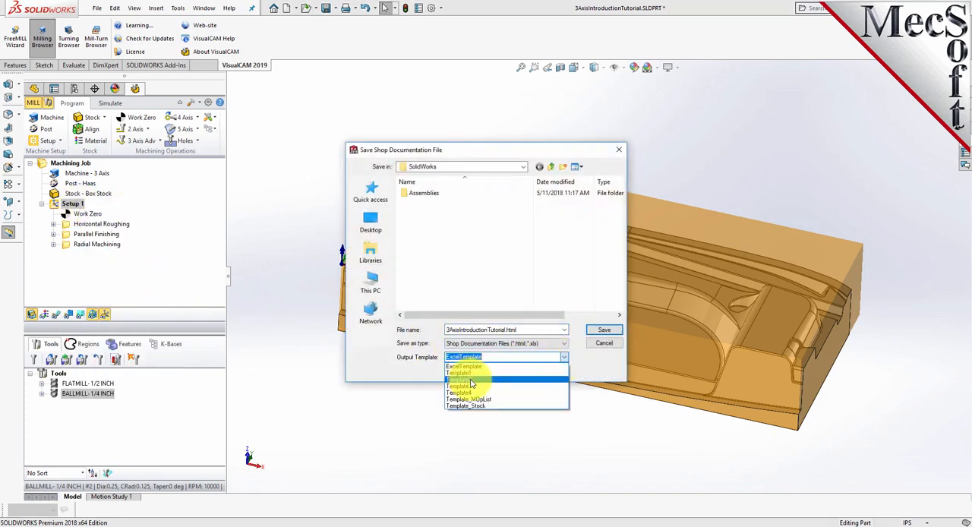
left_click(470, 380)
left_click(602, 331)
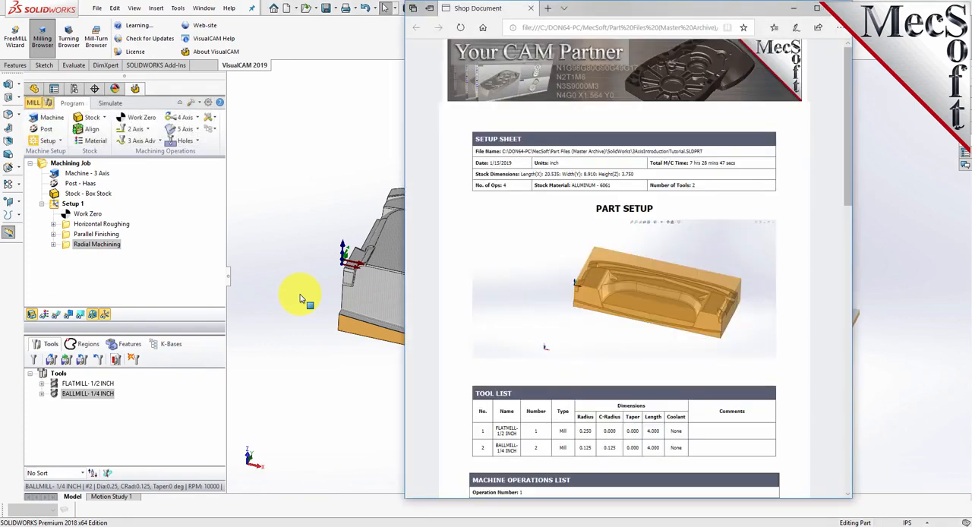
Review the shop document's stock dimensions, tool list and machine operations list through to the Radial Machining entry
left_click_drag(849, 139, 819, 300)
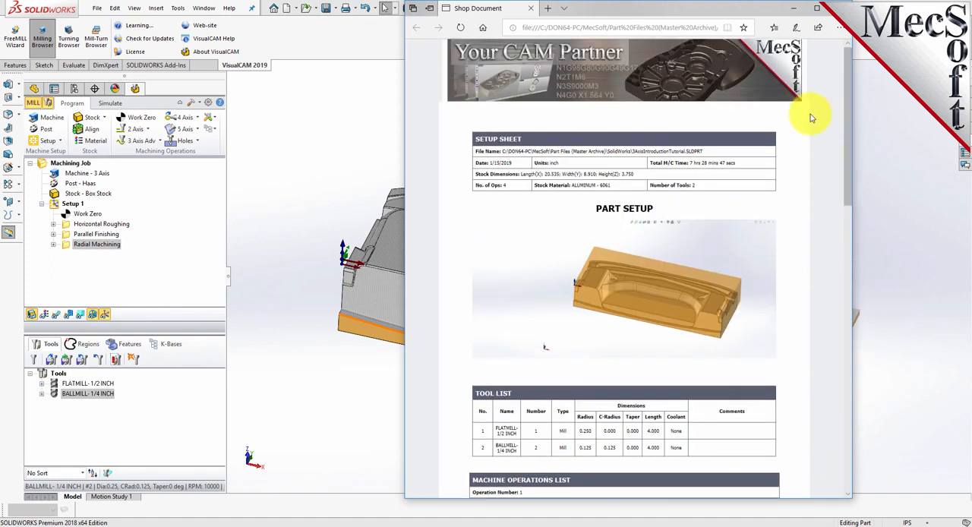
left_click_drag(636, 174, 487, 180)
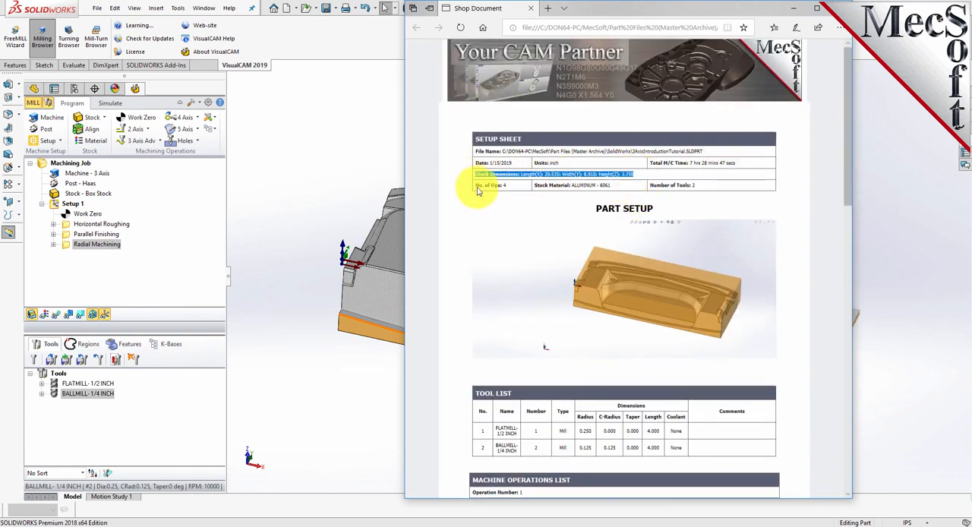
scroll(532, 220, "down", 4)
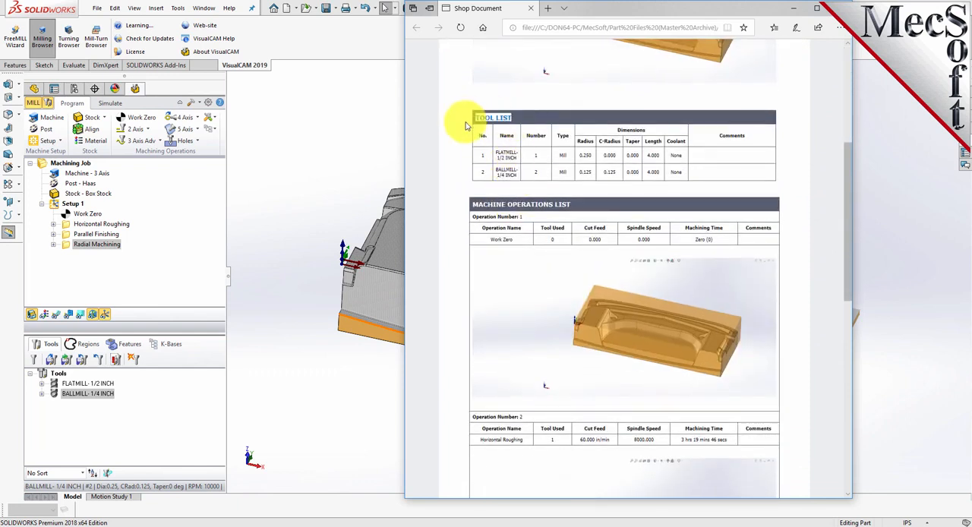
scroll(501, 171, "down", 2)
scroll(510, 173, "down", 6)
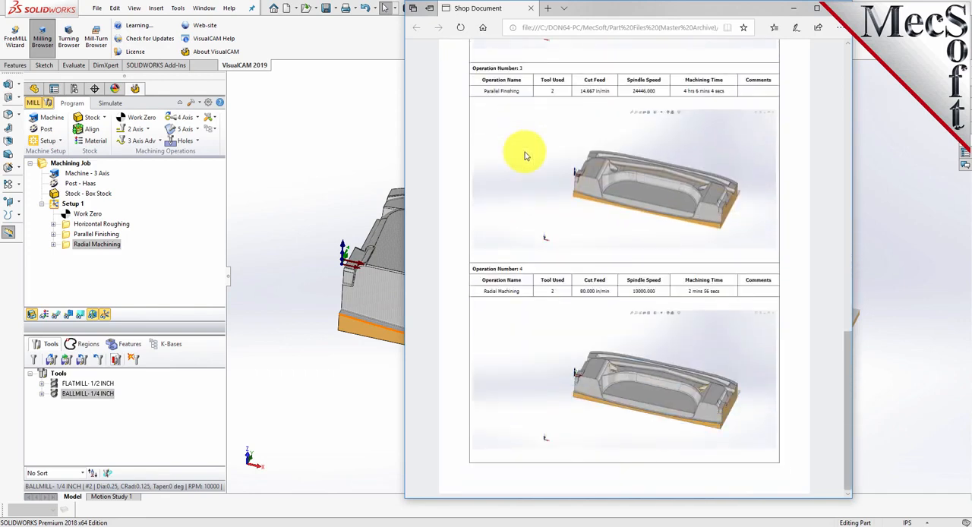
left_click_drag(464, 296, 530, 293)
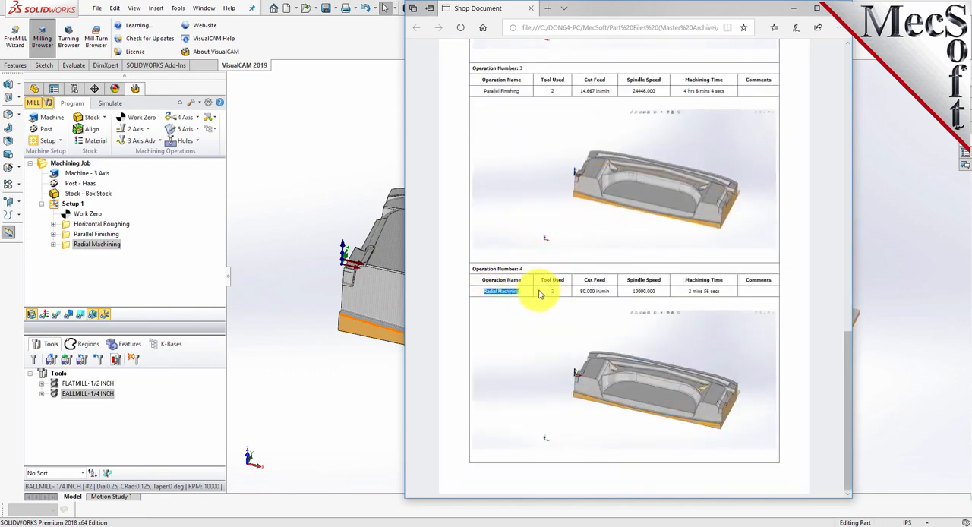
left_click(61, 249)
right_click(66, 248)
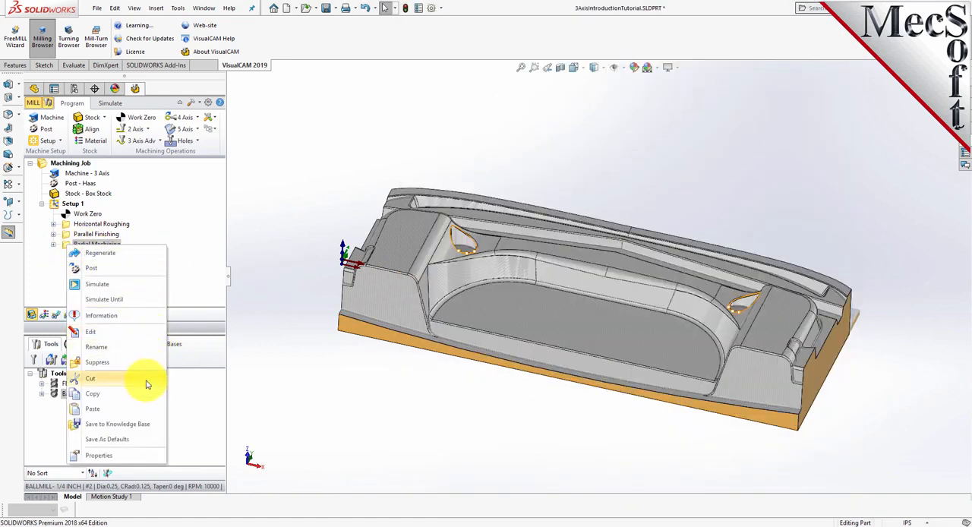
left_click(55, 207)
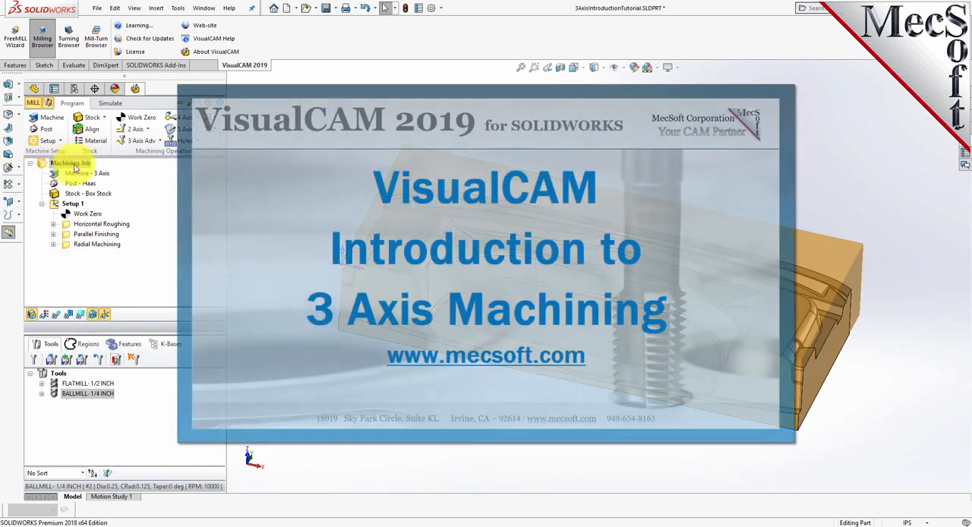
right_click(74, 168)
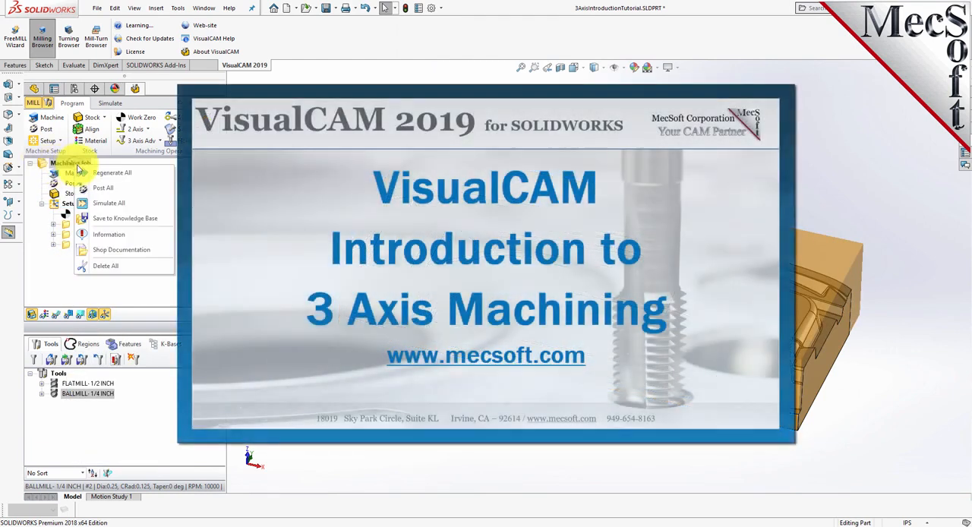
left_click(162, 250)
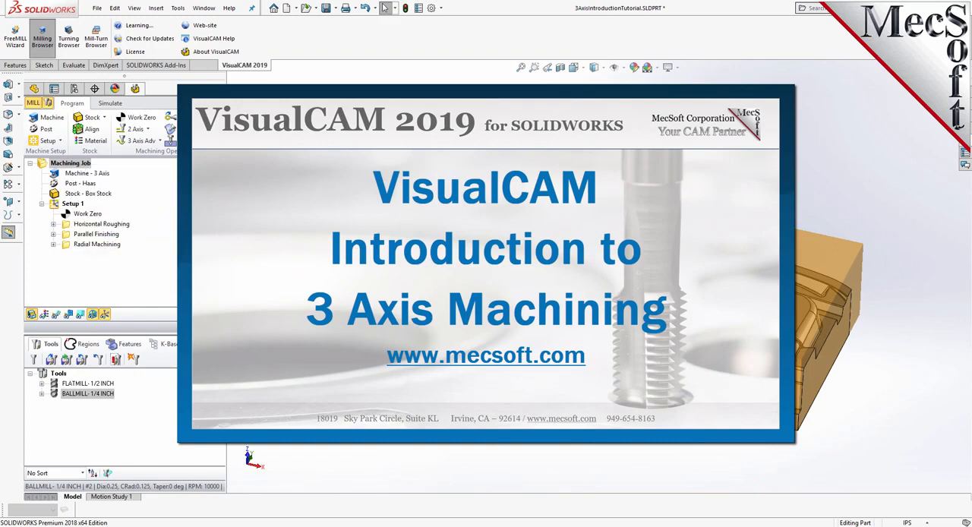